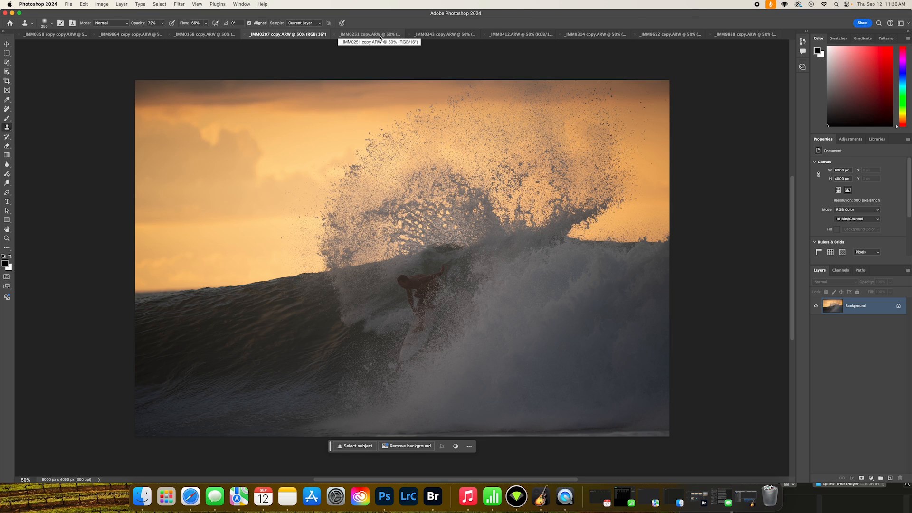
Step: Browse the open surf, moon and beach photos, ending on the sunset surfer photo _IMM0358
left_click(380, 38)
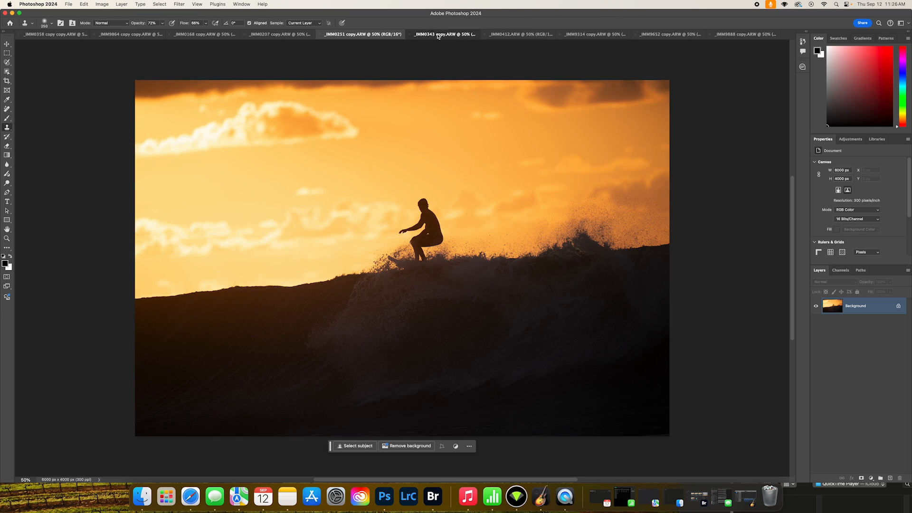
left_click(438, 35)
left_click(515, 35)
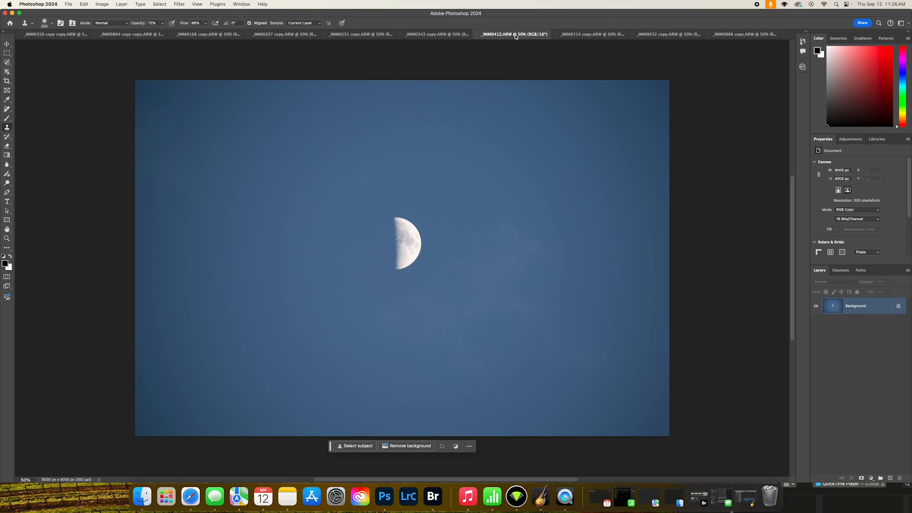
left_click(579, 35)
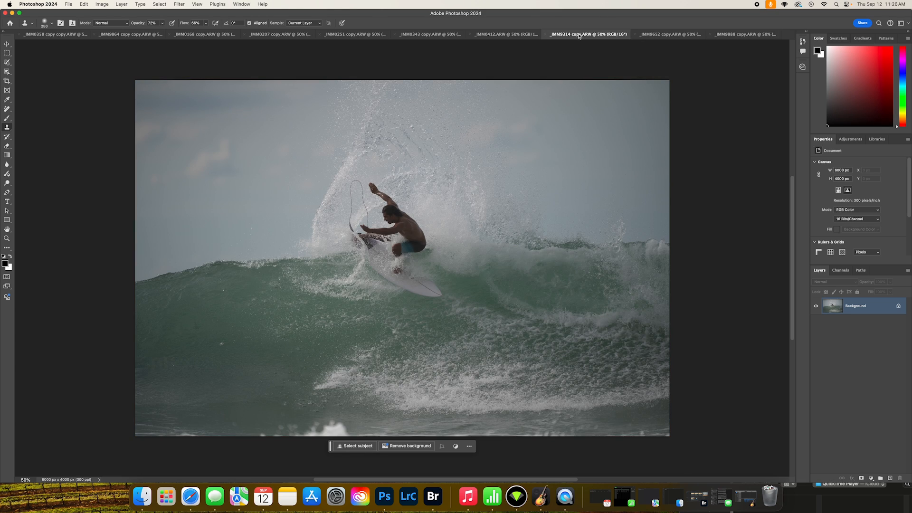
left_click(658, 36)
left_click(743, 35)
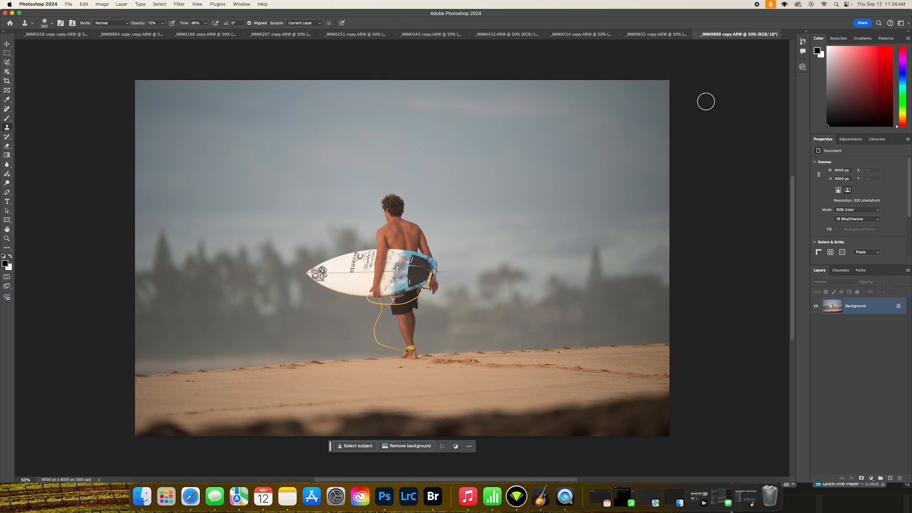
left_click(42, 38)
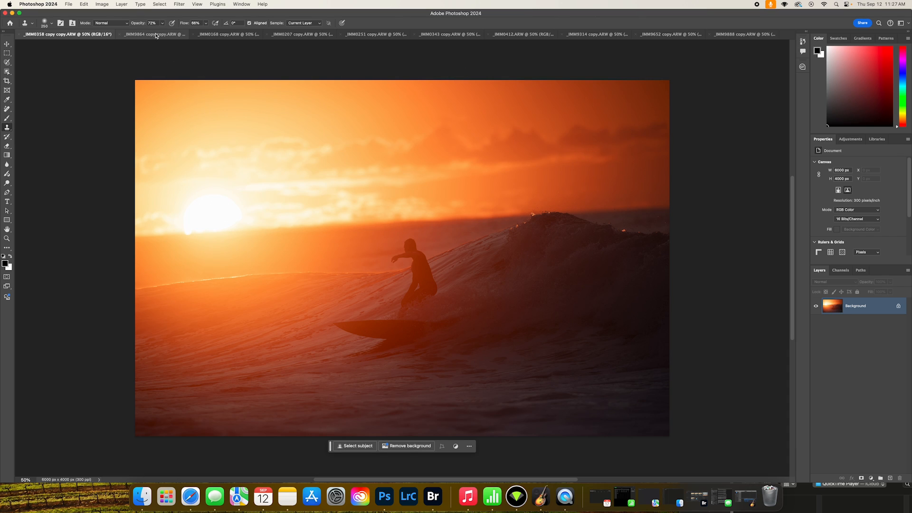
Step: Examine the basic metadata and camera data in the file info of the wave photo _IMM9864
left_click(156, 34)
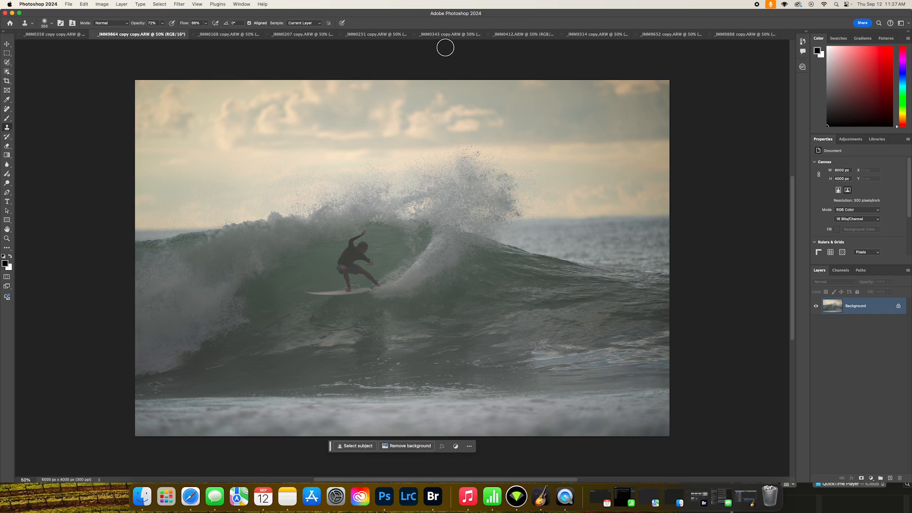
left_click(68, 3)
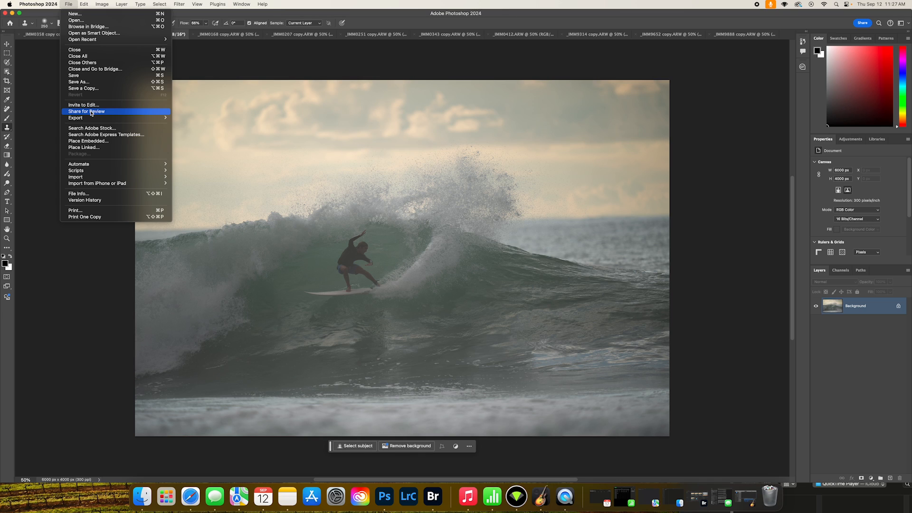
mouse_move(85, 172)
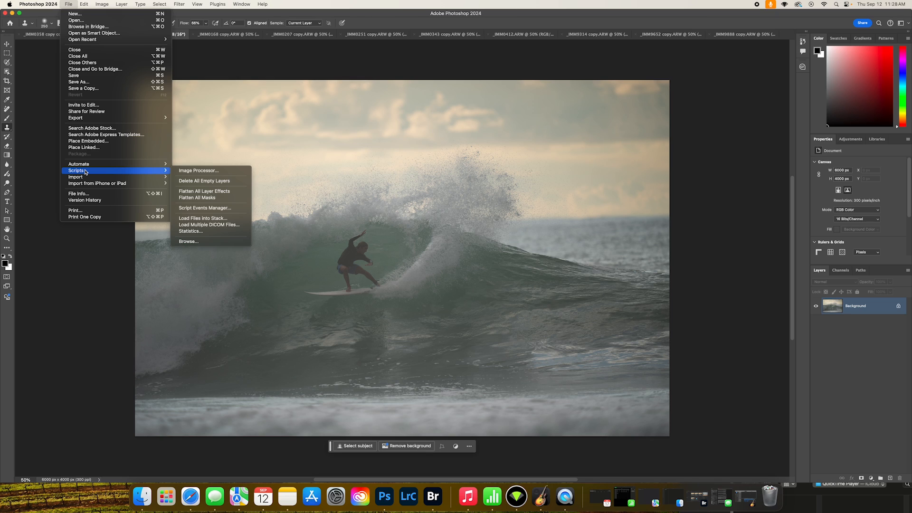
left_click(82, 195)
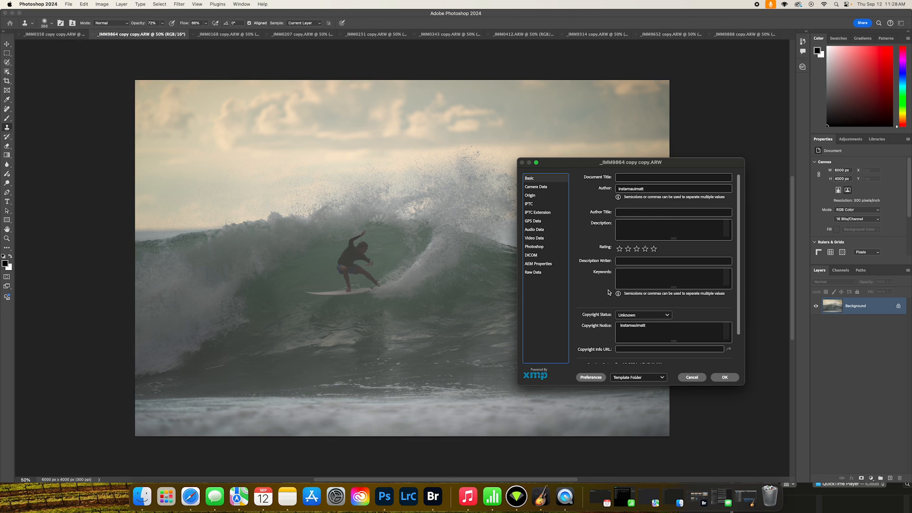
left_click(683, 281)
scroll(685, 285, "down", 2)
scroll(684, 286, "up", 2)
left_click(534, 188)
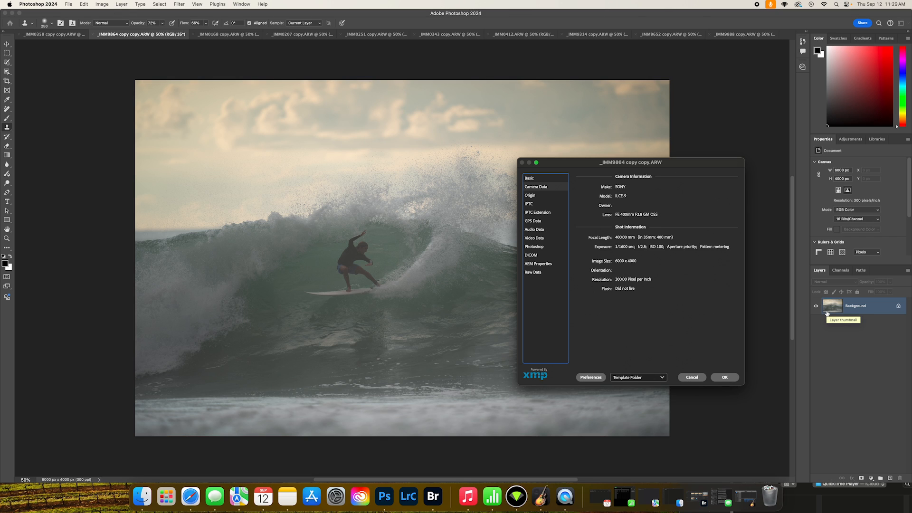
left_click(725, 377)
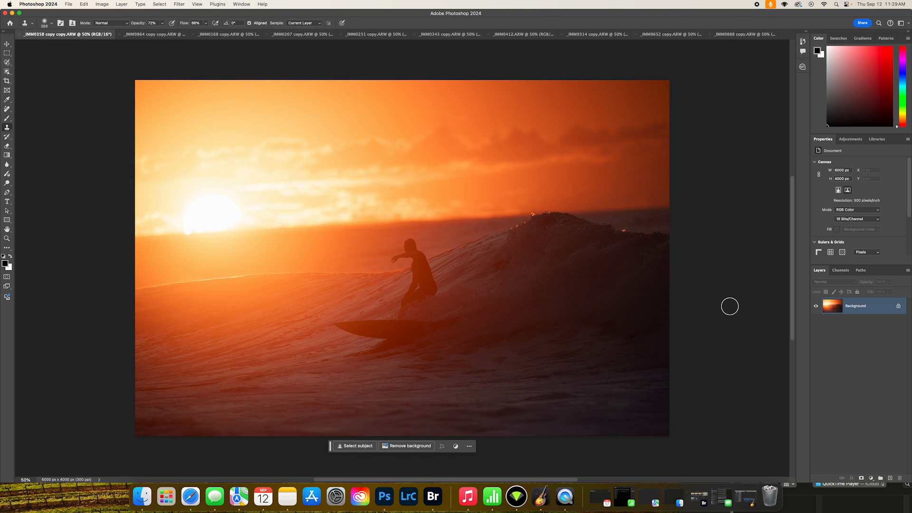
Step: Check the camera data in the file info of the sunset surfer photo _IMM0358
left_click(69, 4)
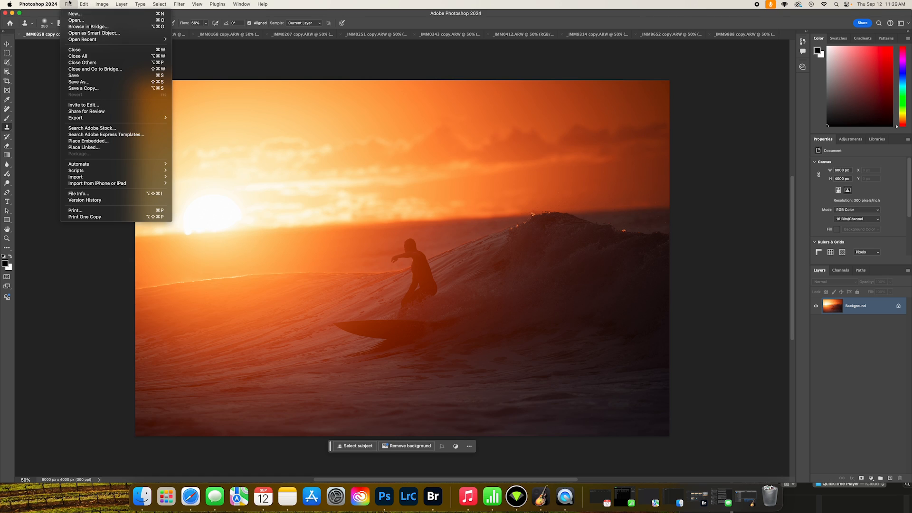
left_click(80, 194)
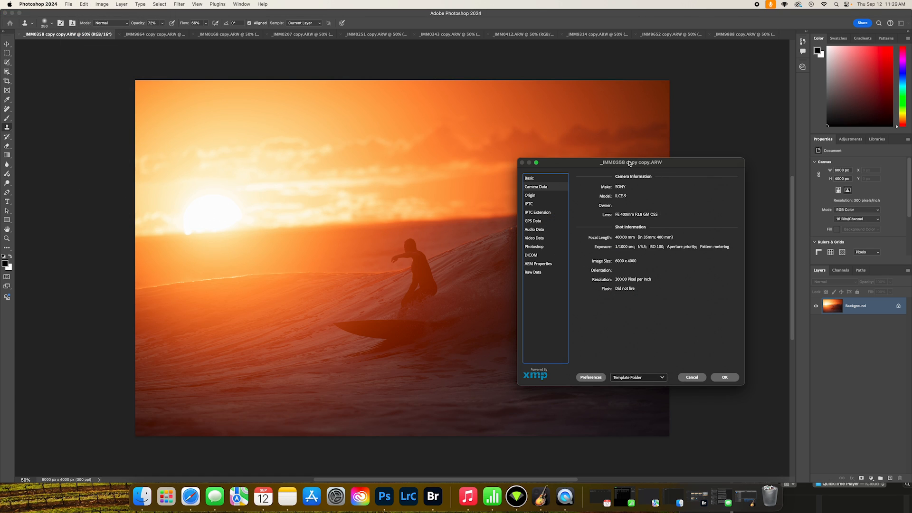
left_click_drag(629, 165, 732, 147)
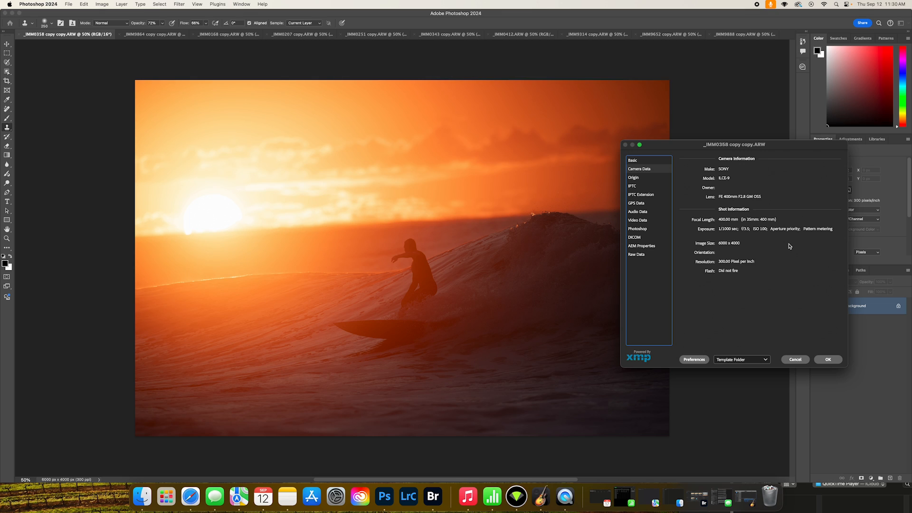
left_click(795, 359)
Step: Compare the other open photos one after another, from the moon shot through the surf, bird and beach images
left_click(515, 36)
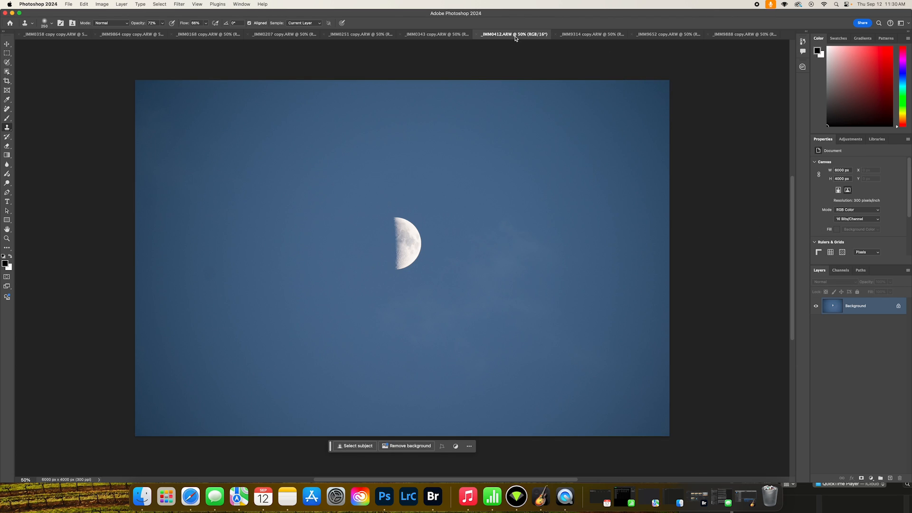
left_click(591, 35)
left_click(665, 34)
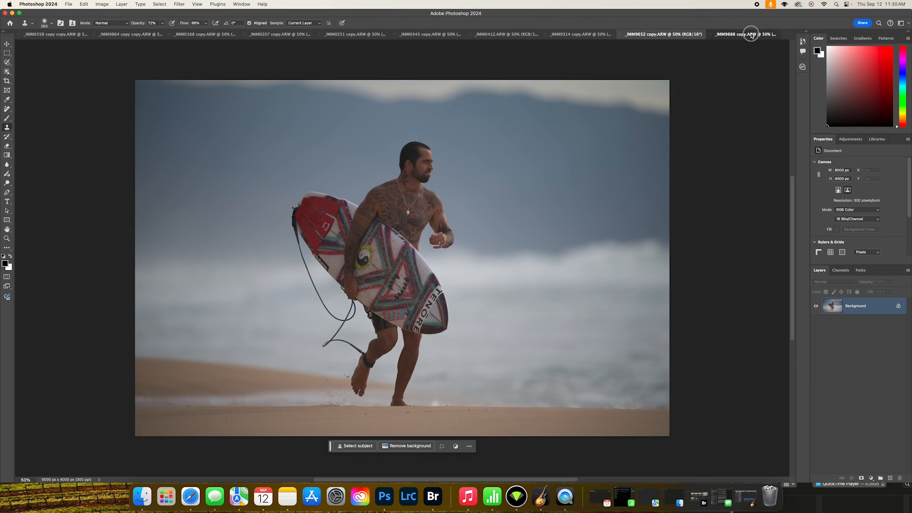
left_click(751, 36)
left_click(357, 34)
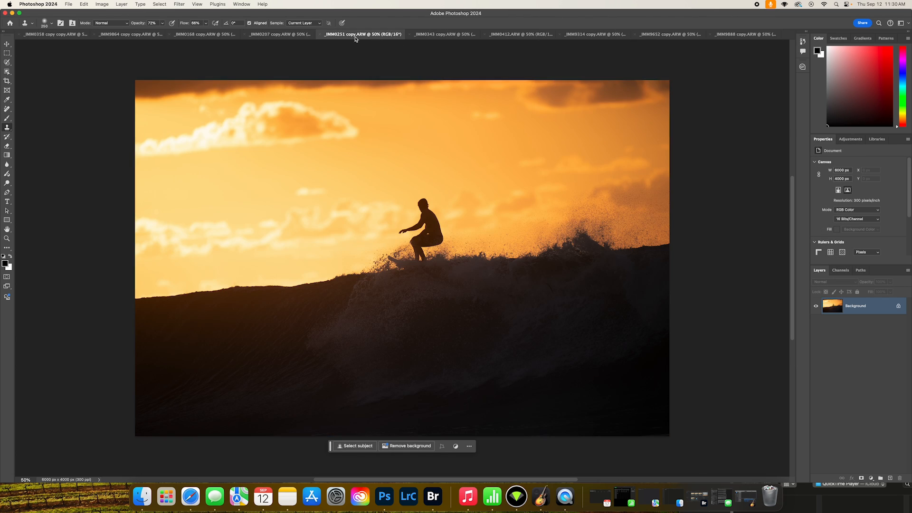
left_click(279, 36)
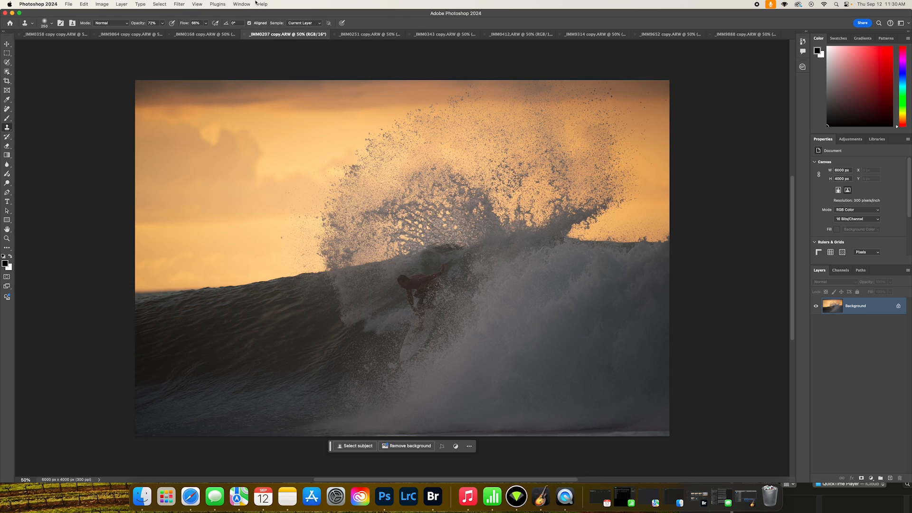
left_click(202, 35)
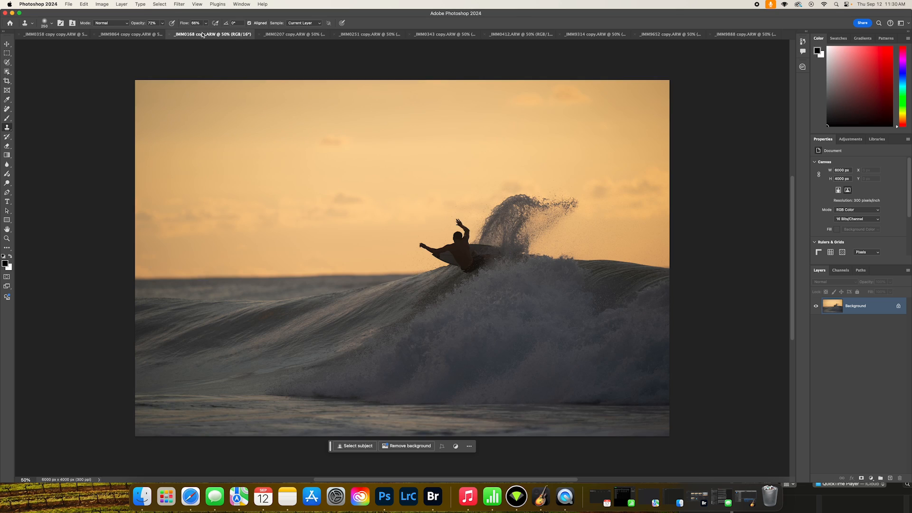
left_click(114, 36)
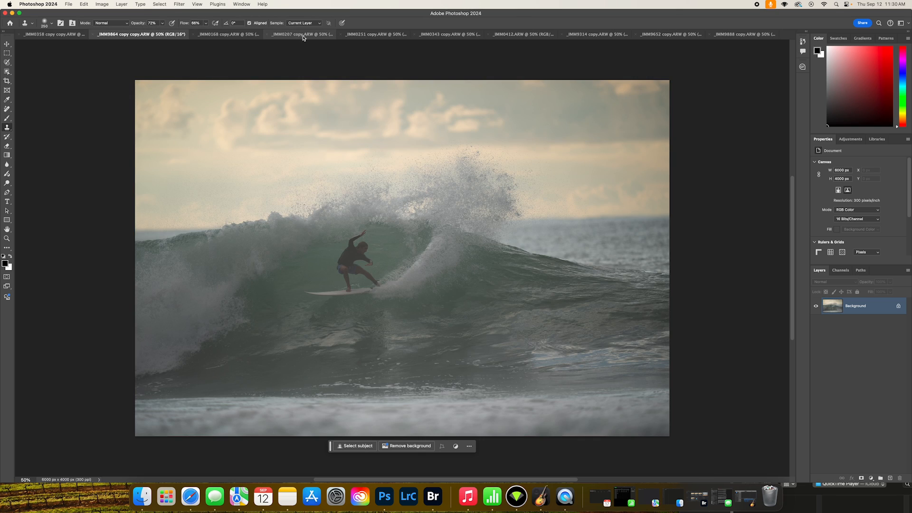
left_click(288, 34)
left_click(368, 34)
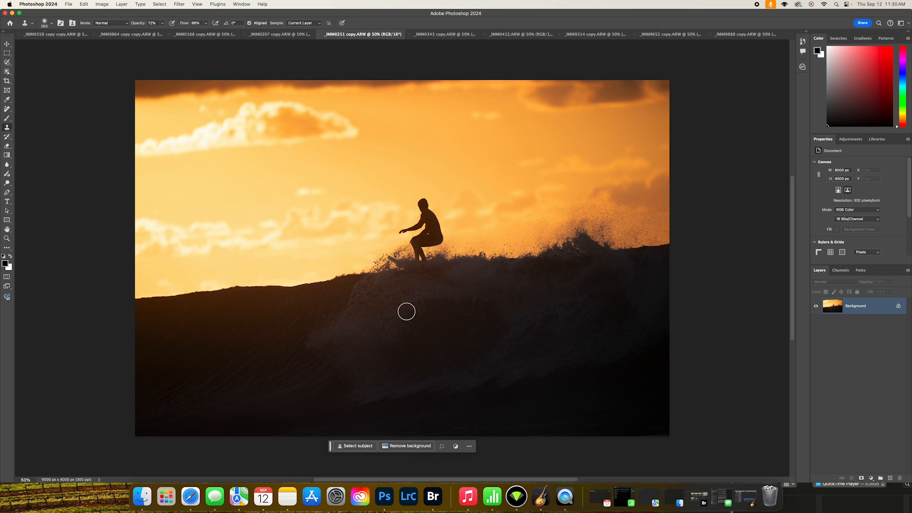
left_click(440, 37)
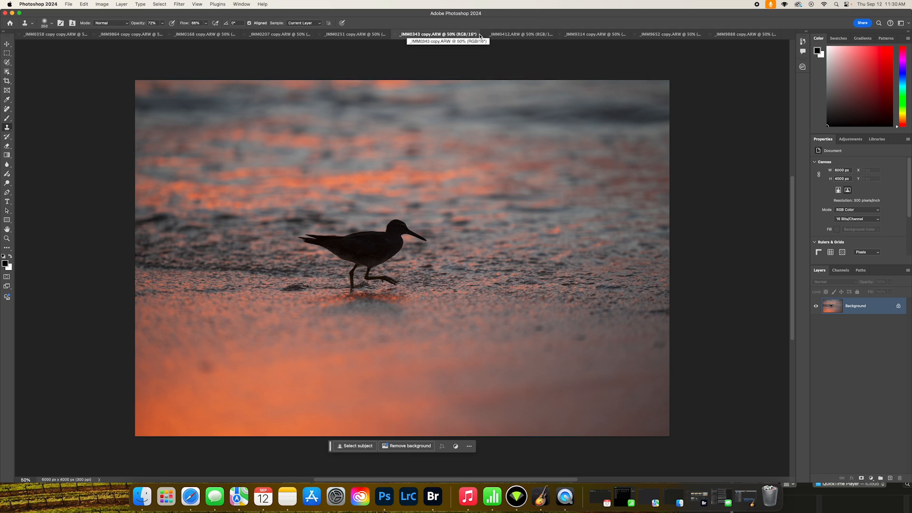
left_click(520, 35)
left_click(594, 35)
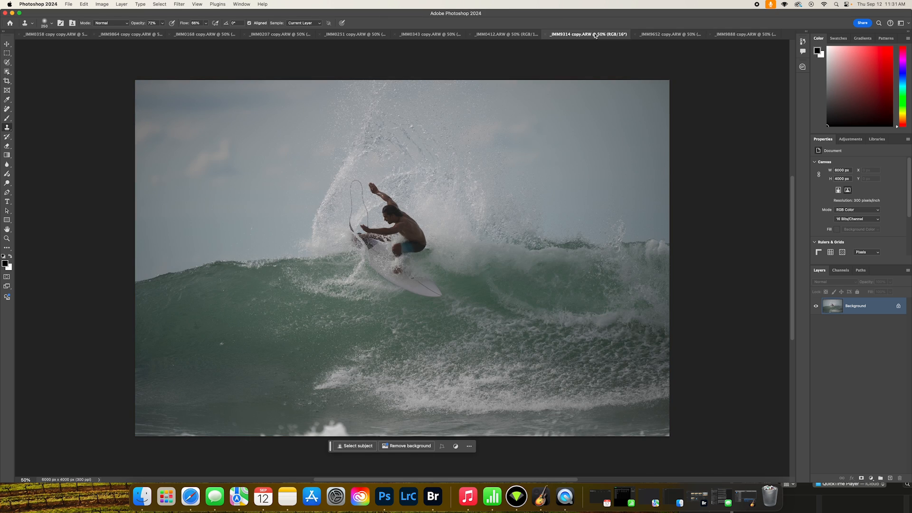
left_click(663, 35)
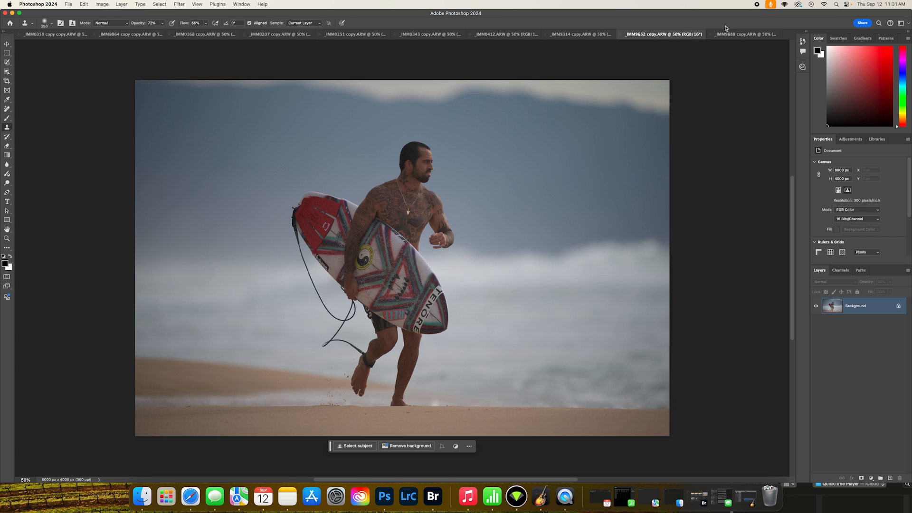
left_click(736, 35)
Step: In the sunset surfer photo _IMM0358, duplicate the Background layer and convert the copy to a Smart Object
left_click(54, 34)
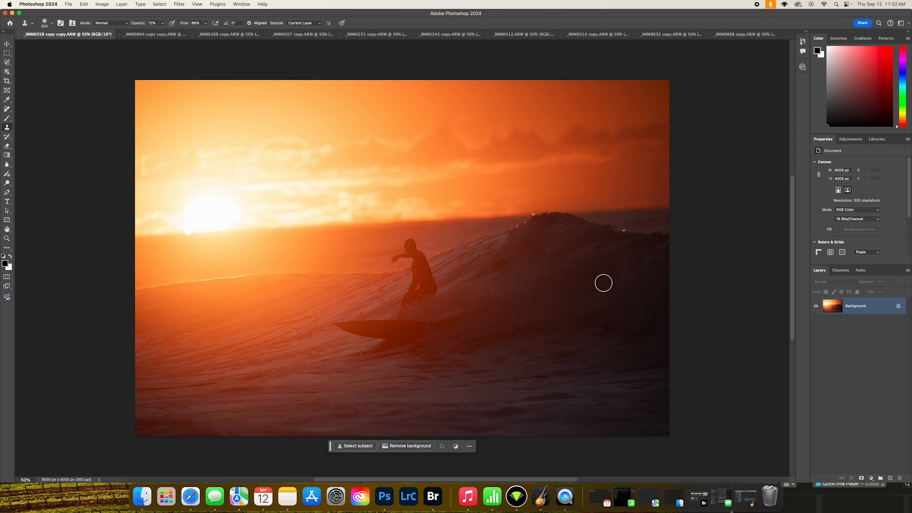
key("super+j")
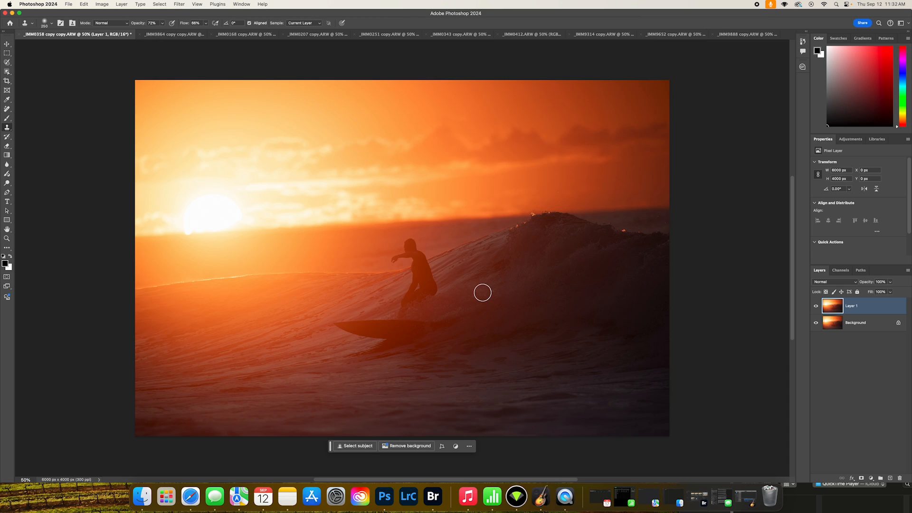
left_click(120, 5)
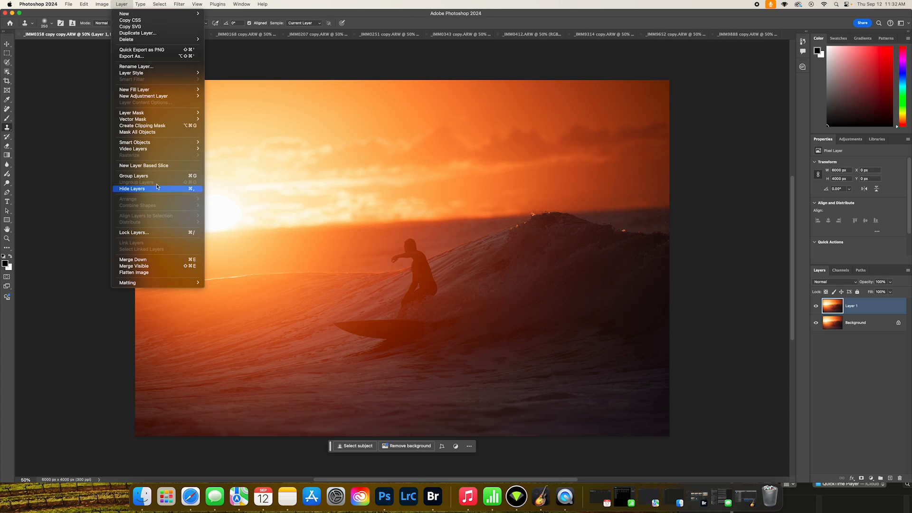
mouse_move(150, 143)
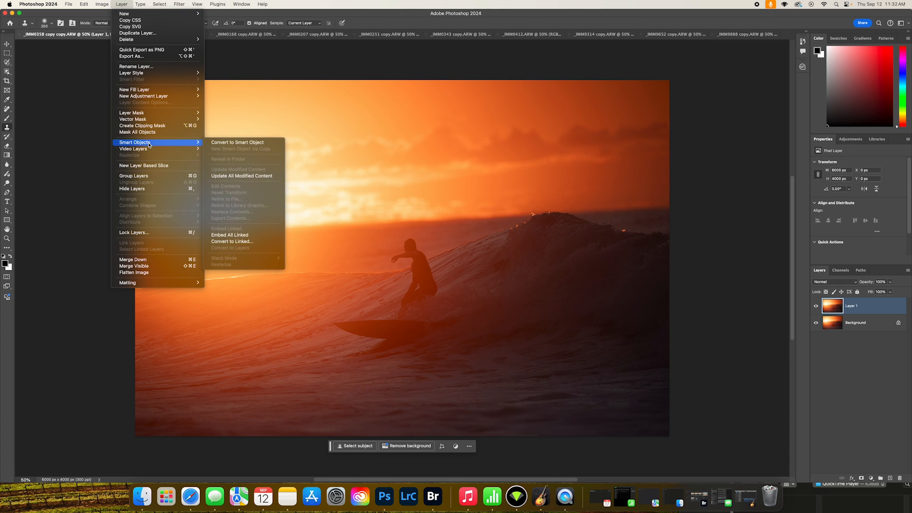
left_click(225, 146)
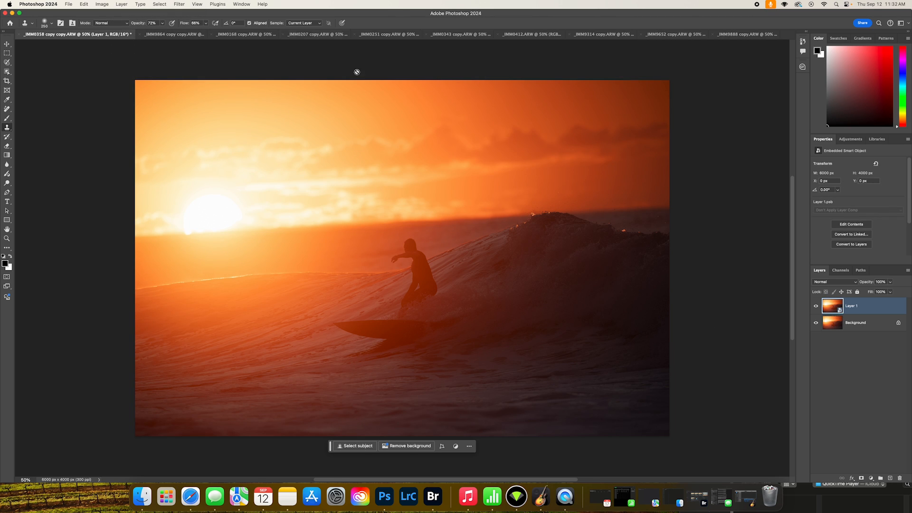
Step: Apply the Camera Raw Filter to the Smart Object layer with its default settings
left_click(197, 4)
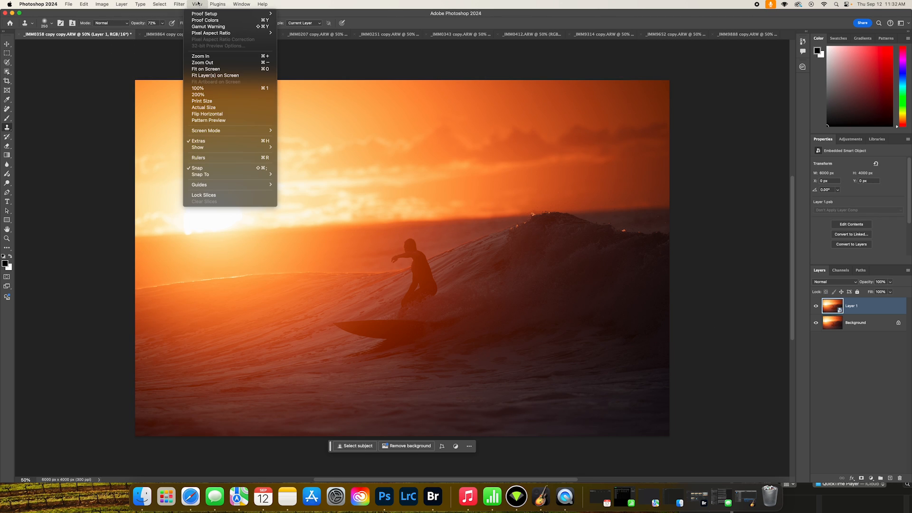
mouse_move(185, 4)
left_click(198, 59)
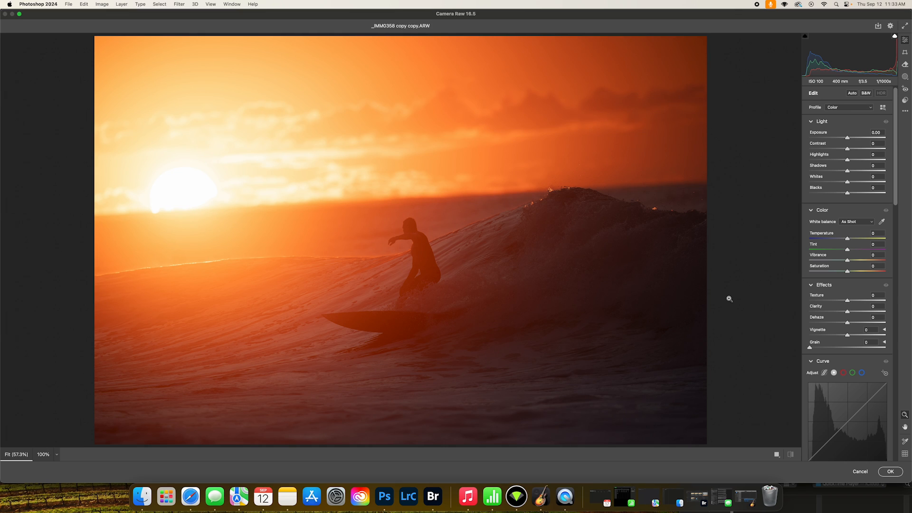
left_click(891, 472)
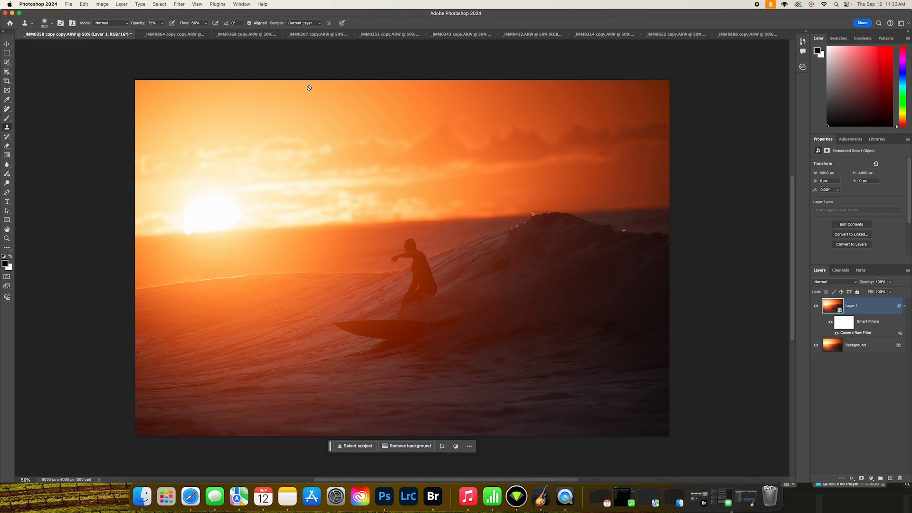
Step: Inspect the surfer and the wave up close in the photo _IMM9864
left_click(179, 37)
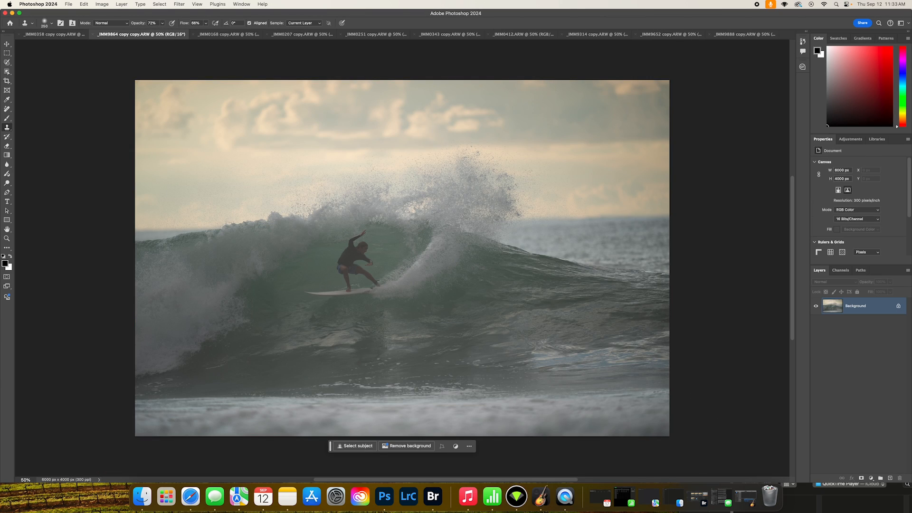
left_click(7, 238)
left_click_drag(360, 255, 385, 267)
scroll(562, 291, "up", 5)
left_click_drag(513, 315, 489, 318)
scroll(414, 354, "down", 3)
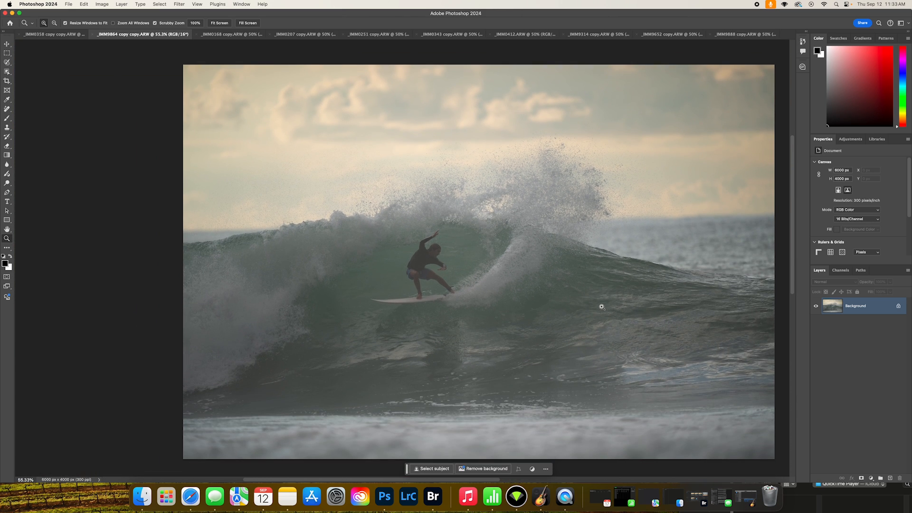
left_click_drag(566, 295, 481, 301)
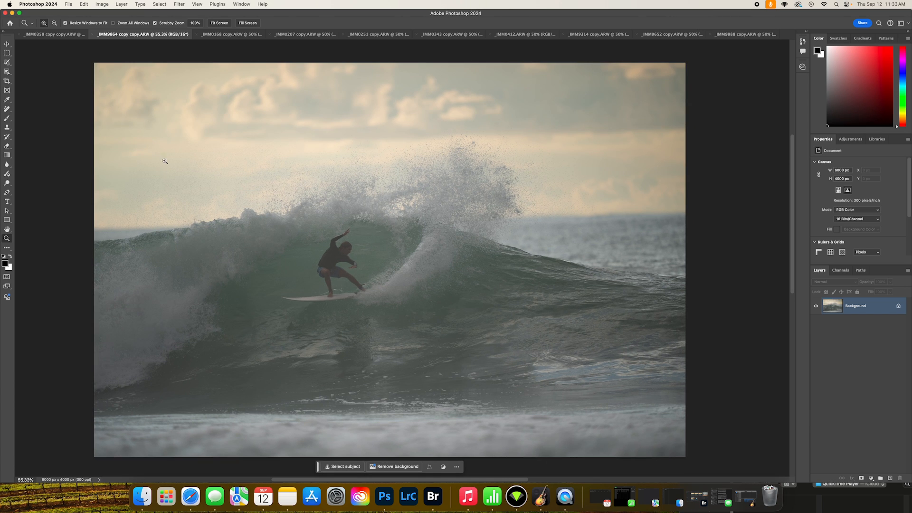
Step: Reopen the Camera Raw Filter on the sunset surfer photo _IMM0358 and set Exposure to +0.45, Contrast to +6 and Shadows to +12
left_click(40, 36)
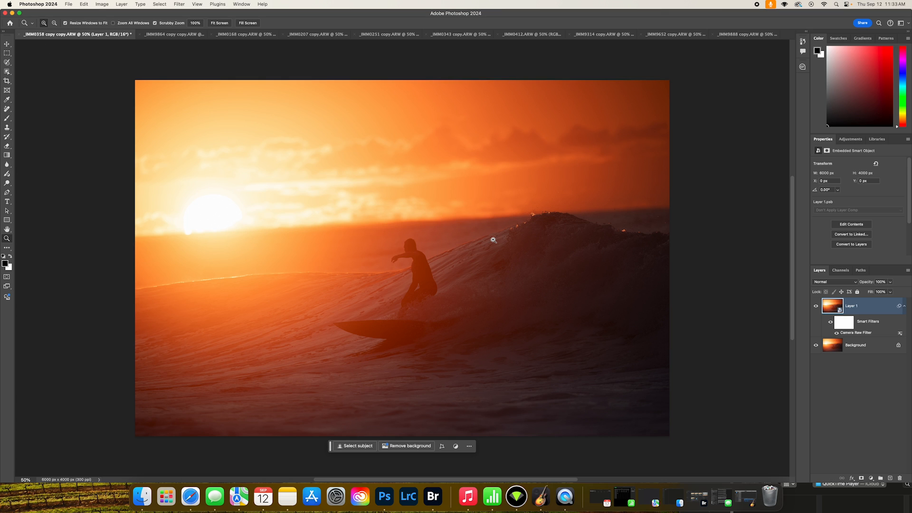
double_click(862, 333)
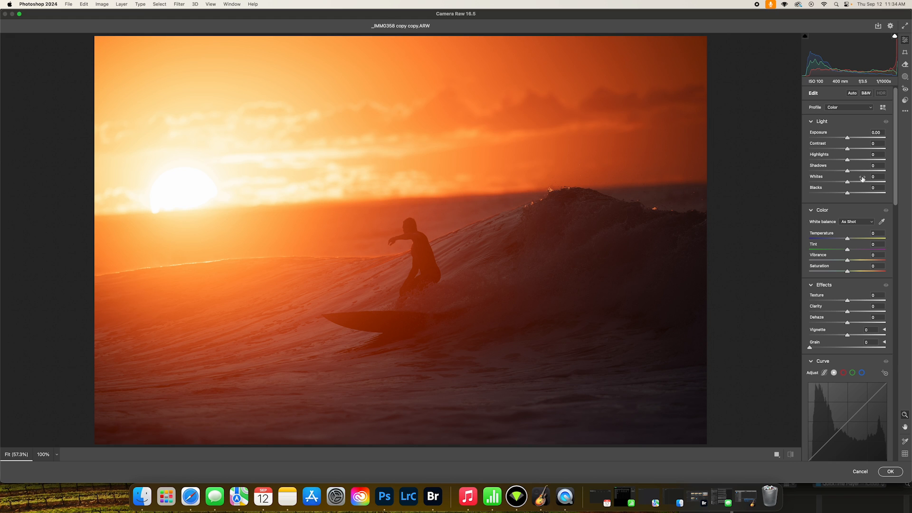
left_click_drag(849, 140, 851, 140)
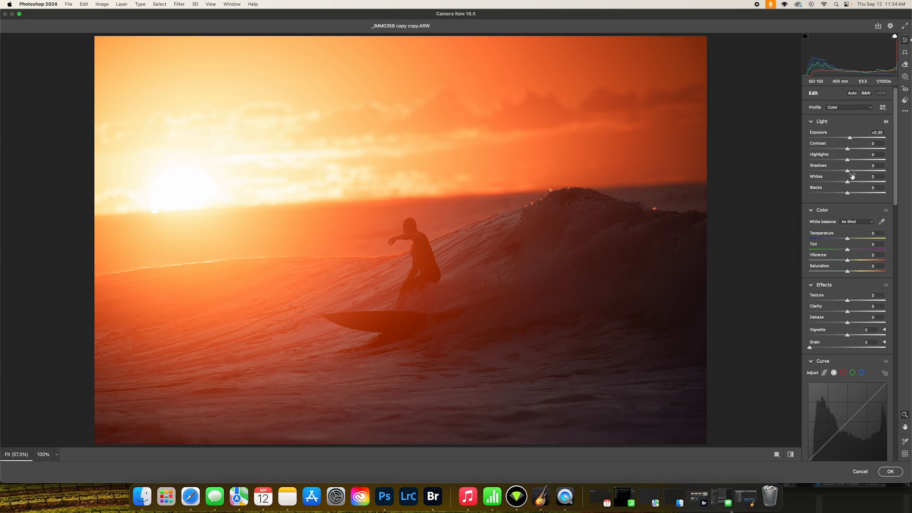
left_click_drag(848, 171, 849, 150)
left_click_drag(850, 138, 853, 138)
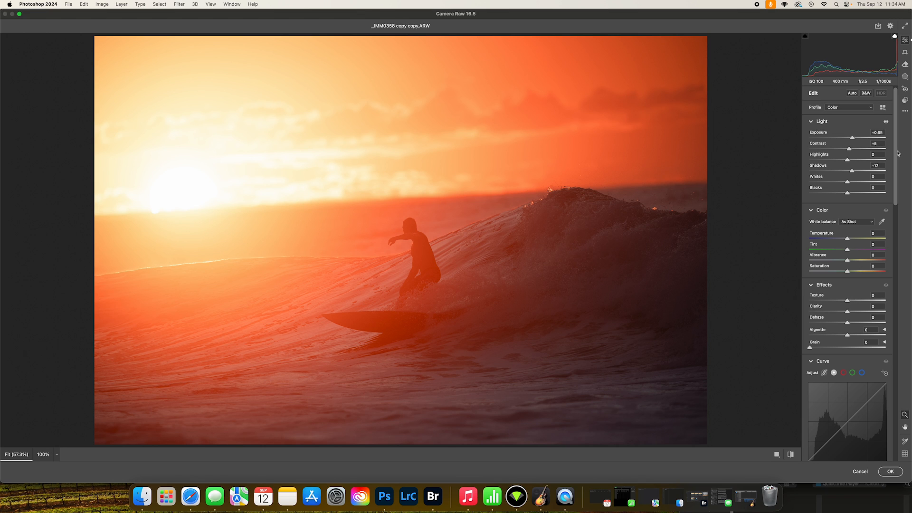
left_click_drag(853, 139, 852, 138)
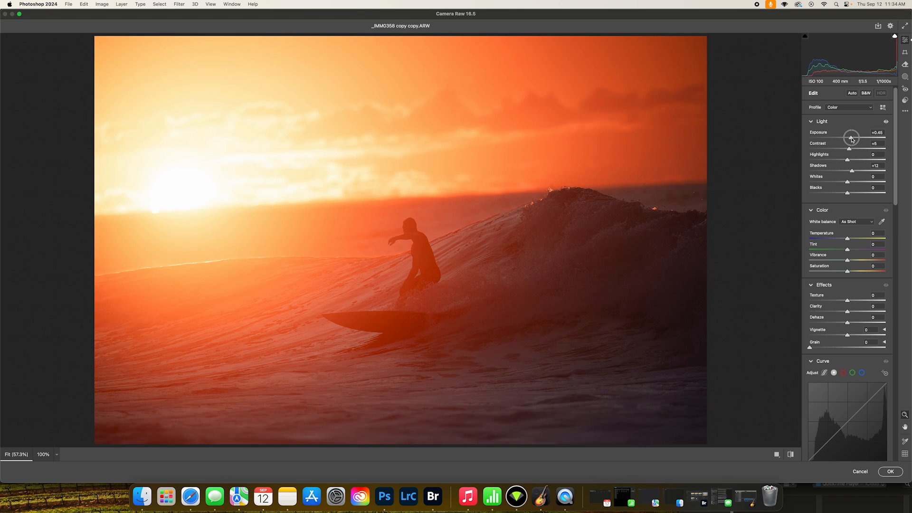
Step: Set Temperature to +5, Vibrance to +8 and Highlights to +28 for the sunset photo
left_click(848, 238)
left_click_drag(849, 239, 850, 260)
mouse_move(847, 158)
left_mouse_down()
mouse_move(781, 161)
mouse_move(851, 161)
left_mouse_up()
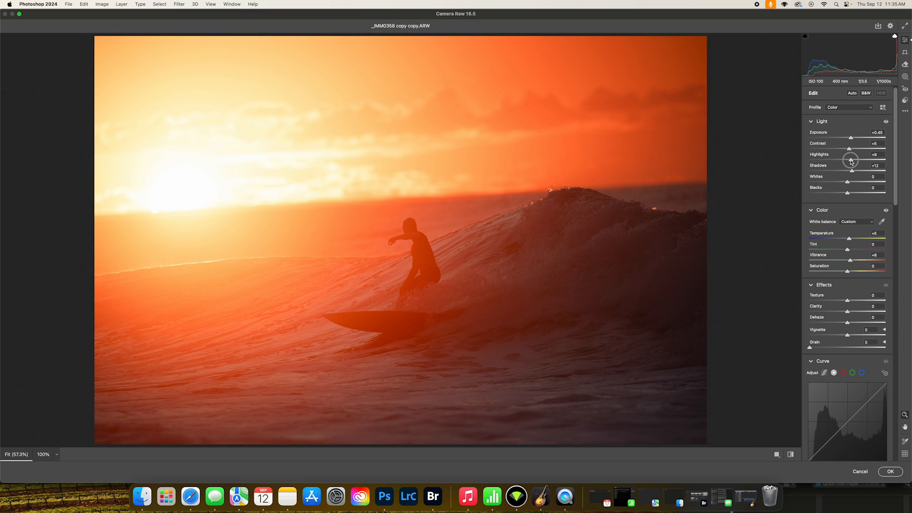
mouse_move(851, 162)
left_mouse_down()
mouse_move(808, 162)
mouse_move(901, 166)
mouse_move(826, 163)
mouse_move(859, 164)
left_mouse_up()
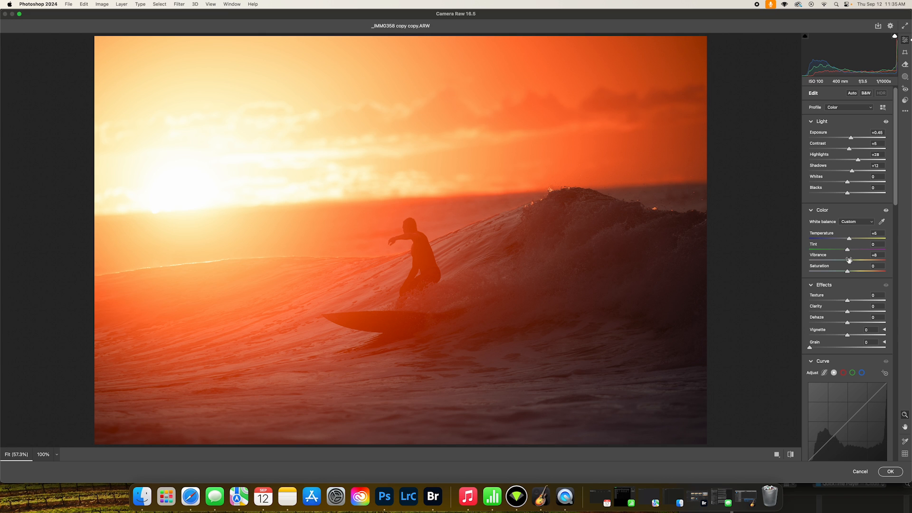
Step: Set Vibrance to +12, Saturation to +2, Clarity to +1, Dehaze to +10 and Contrast to +15
mouse_move(848, 271)
left_mouse_down()
mouse_move(860, 274)
mouse_move(849, 276)
mouse_move(852, 262)
left_mouse_up()
left_click_drag(849, 275, 848, 275)
left_click_drag(848, 312, 852, 324)
left_click_drag(849, 150, 853, 149)
left_click_drag(467, 236, 452, 237)
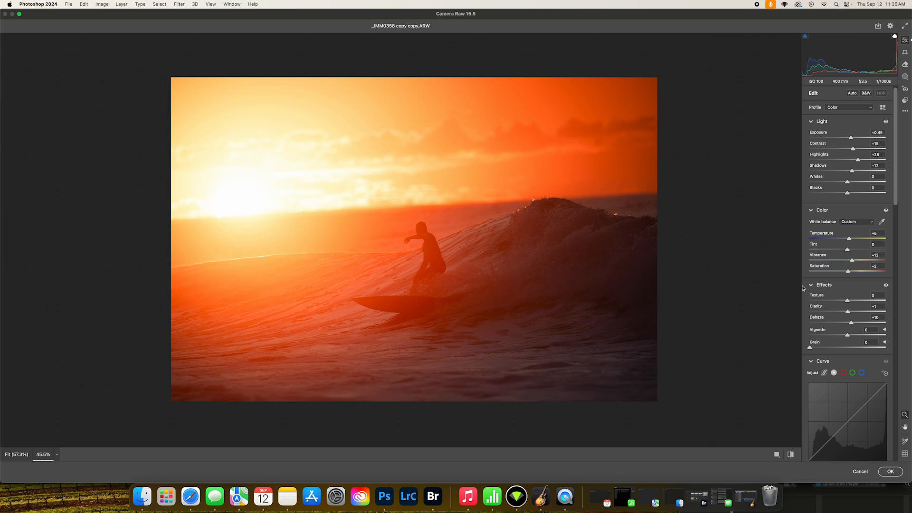
Step: Compare the sunset photo before and after the Camera Raw adjustments several times
key("backslash")
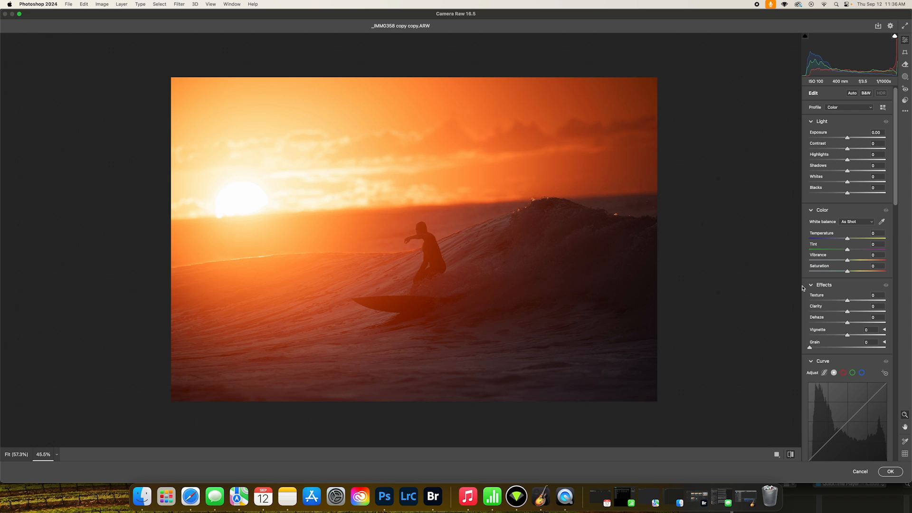
key("backslash")
key("backslash")
key("backslash")
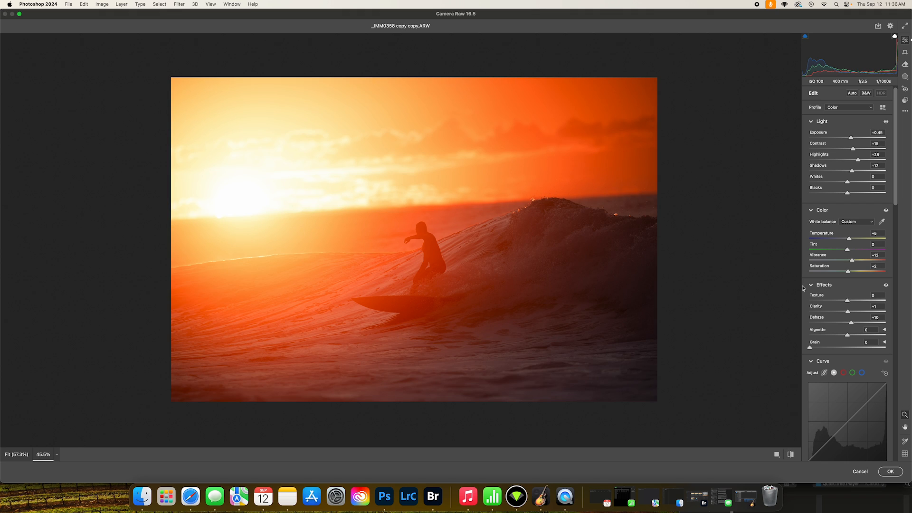
key("backslash")
key("backslash")
Step: Lower Exposure to +0.30, compare with the unedited photo again and apply the Camera Raw adjustments
left_click_drag(852, 141, 851, 140)
key("backslash")
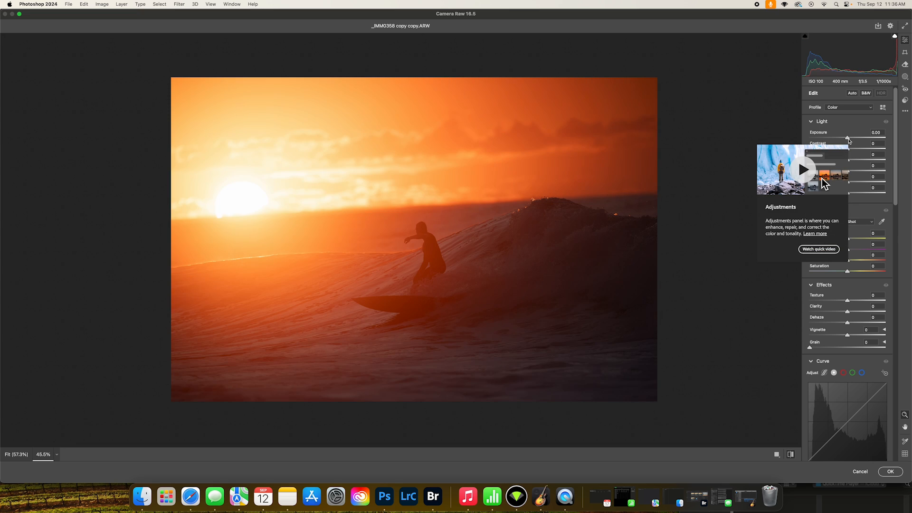
key("backslash")
key("backslash")
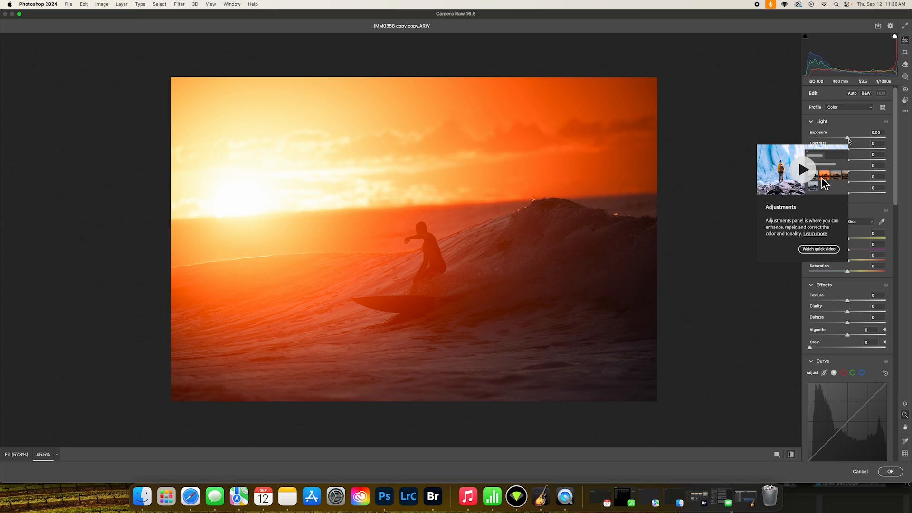
key("backslash")
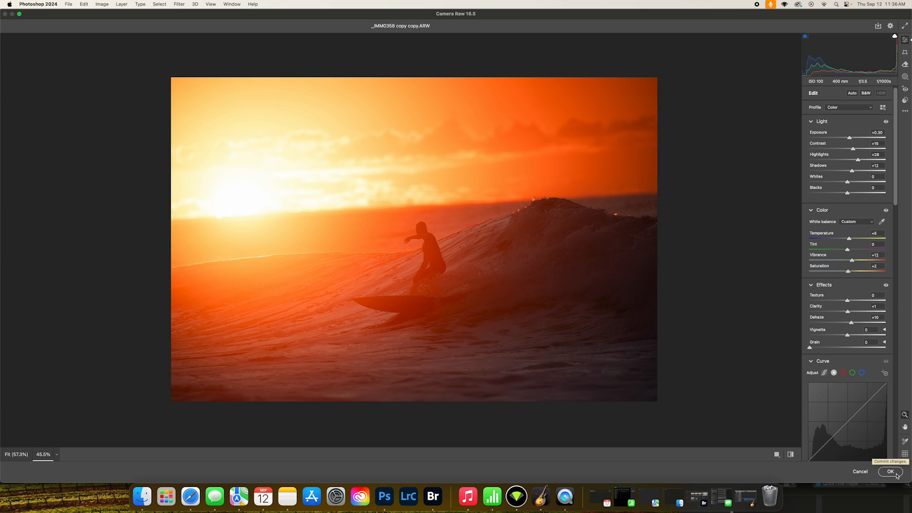
left_click(896, 473)
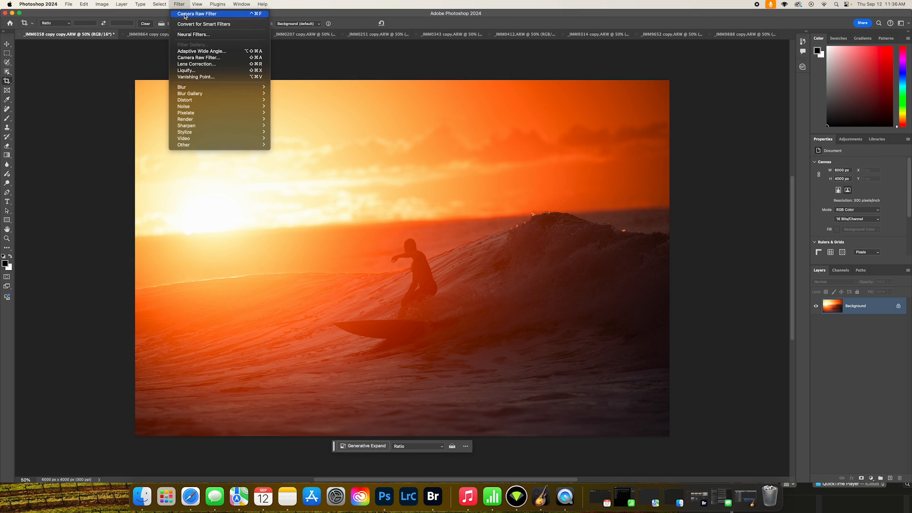
Step: Straighten the sunset photo's horizon by rotating the crop, filling the empty corners with Content-Aware Fill
left_click(108, 29)
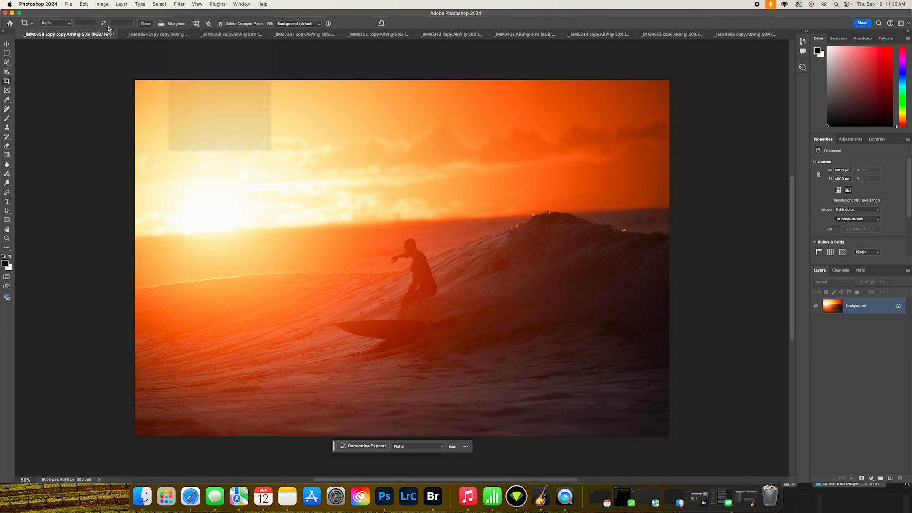
left_click(6, 83)
left_click(295, 23)
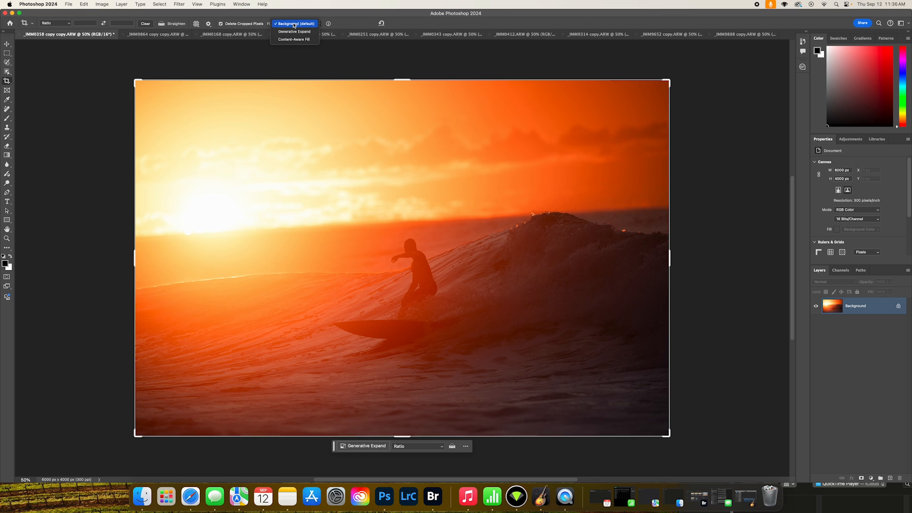
left_click(296, 31)
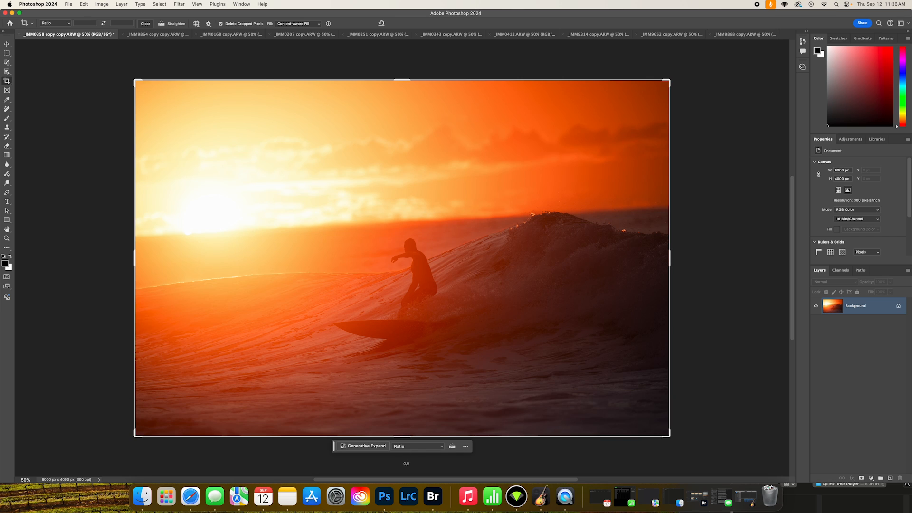
left_click(406, 465)
left_click_drag(407, 465, 397, 466)
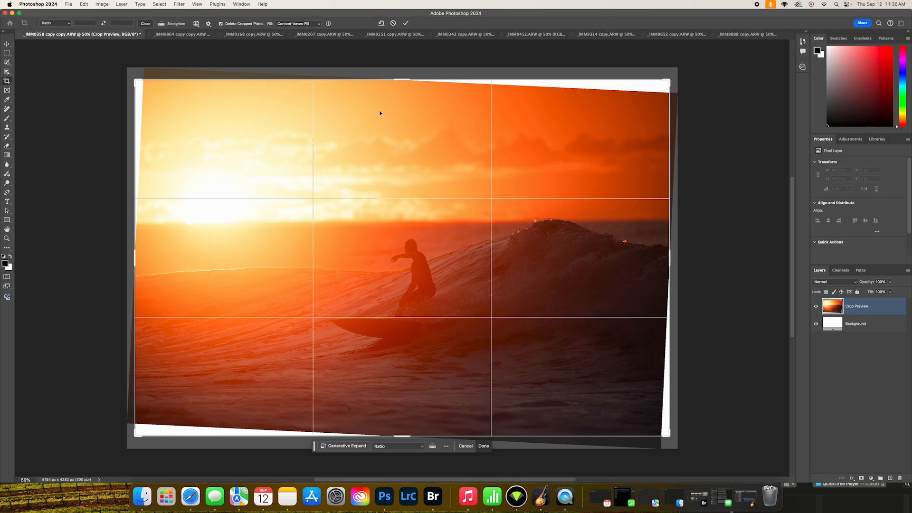
key("Return")
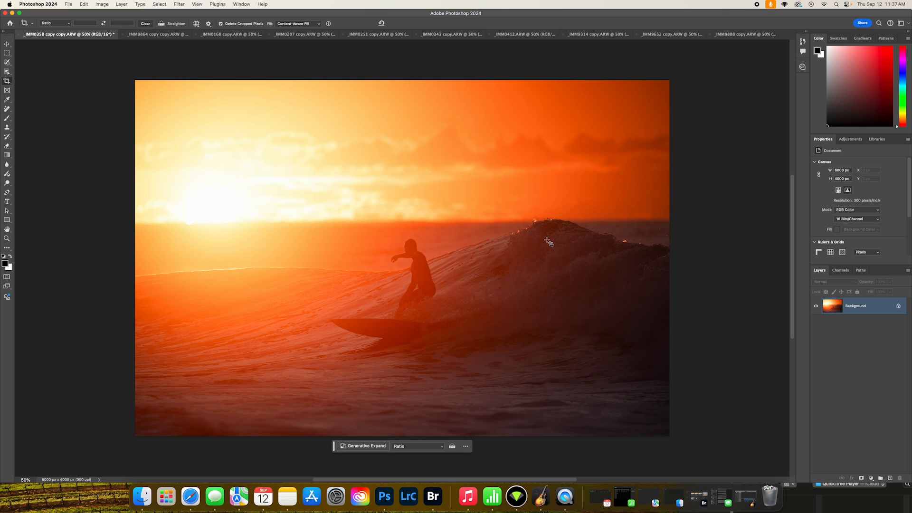
Step: Look at the photo _IMM9864, then check the sunset photo's composition against the crop grid
left_click(157, 34)
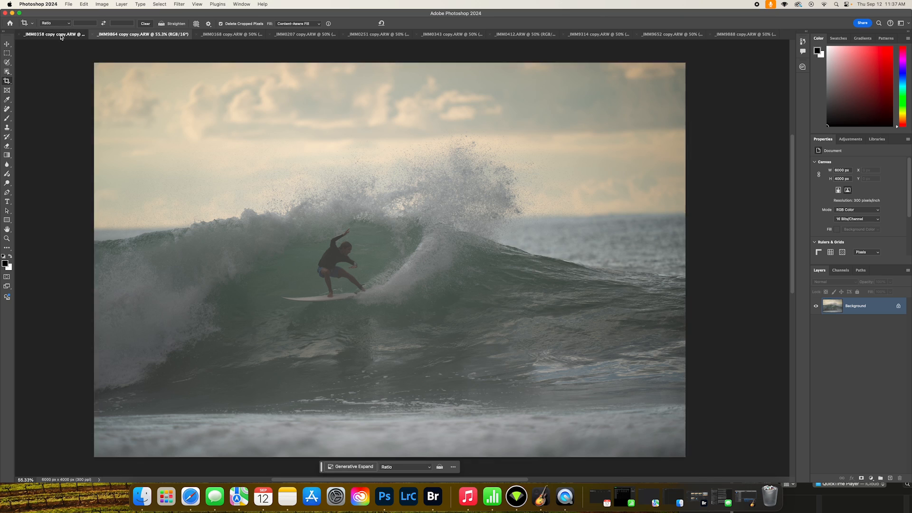
left_click(61, 35)
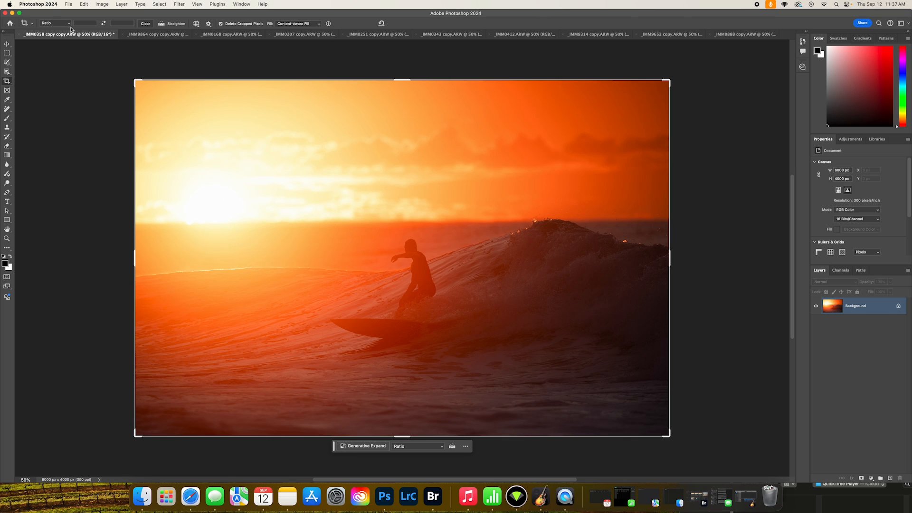
left_click(424, 363)
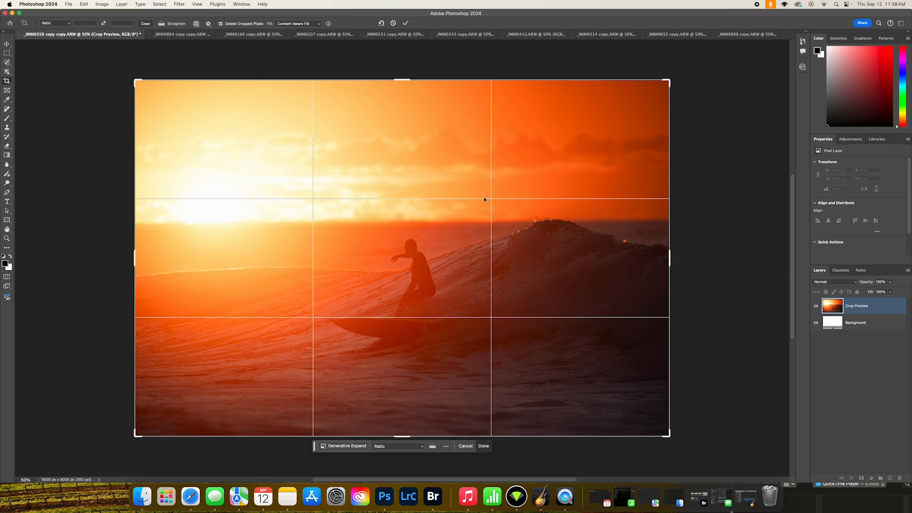
key("Return")
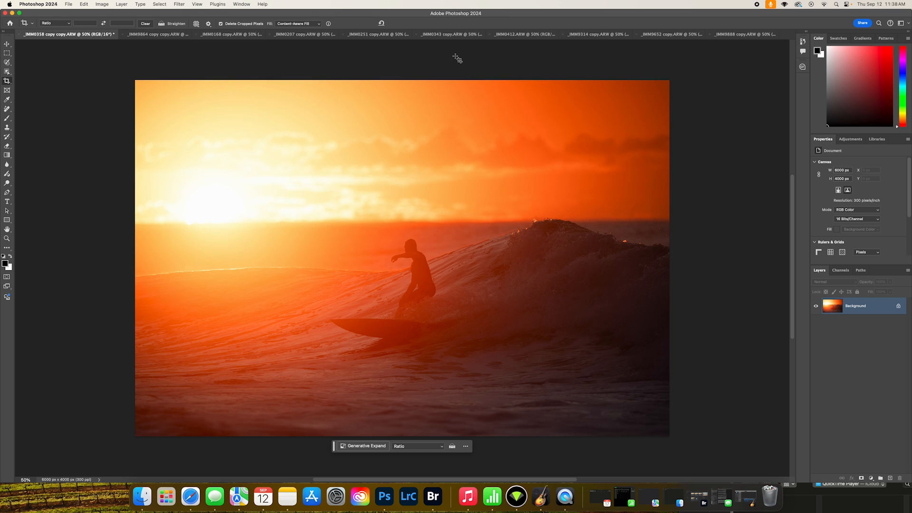
Step: Go past the bird photo to the moon photo _IMM0412 and examine the moon's surface detail and the surrounding sky
left_click(449, 36)
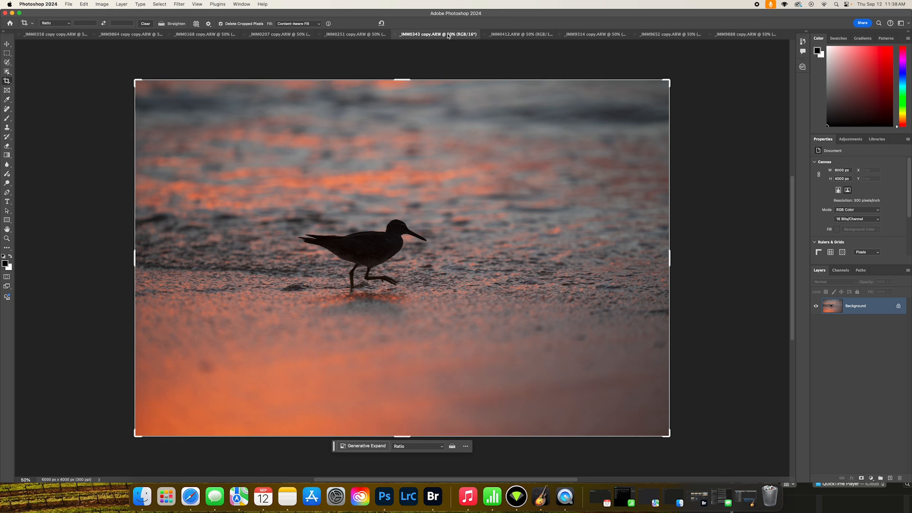
left_click(367, 35)
left_click(536, 35)
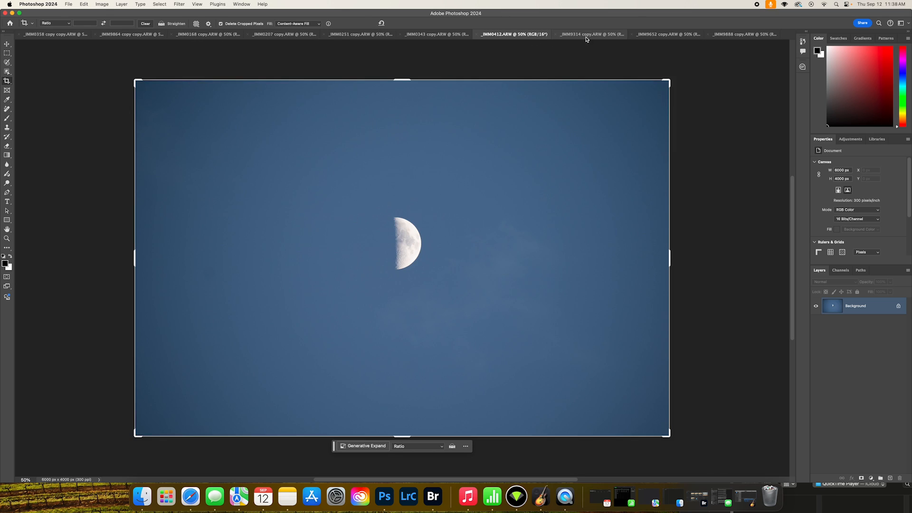
left_click(7, 239)
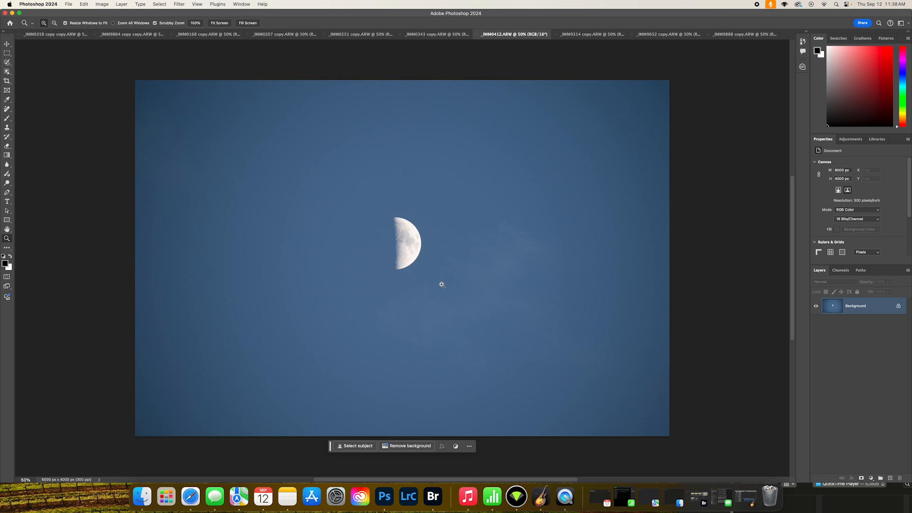
left_click_drag(418, 247, 442, 247)
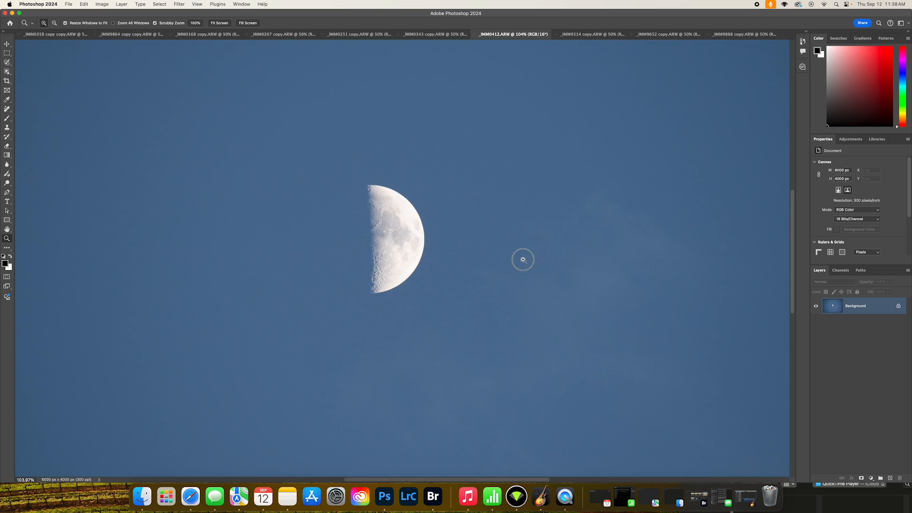
left_click_drag(521, 258, 491, 259)
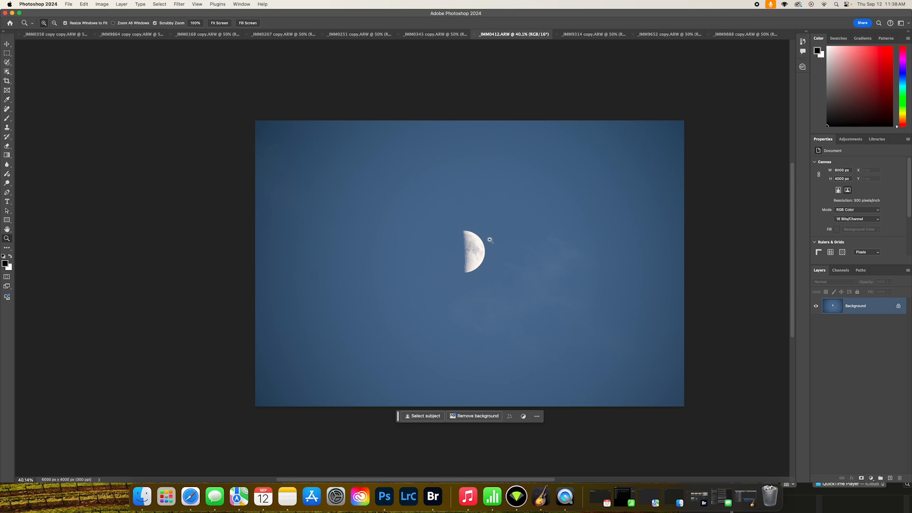
left_click_drag(500, 251, 418, 238)
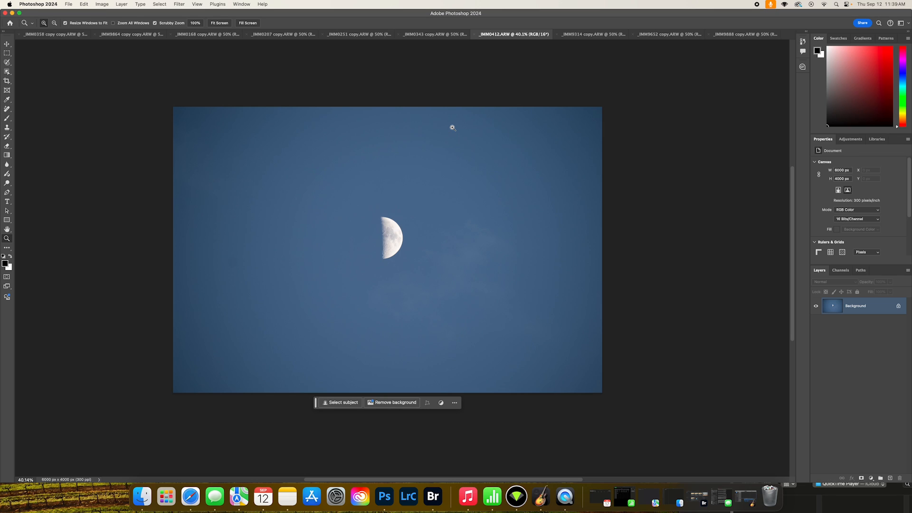
left_click_drag(413, 226, 446, 230)
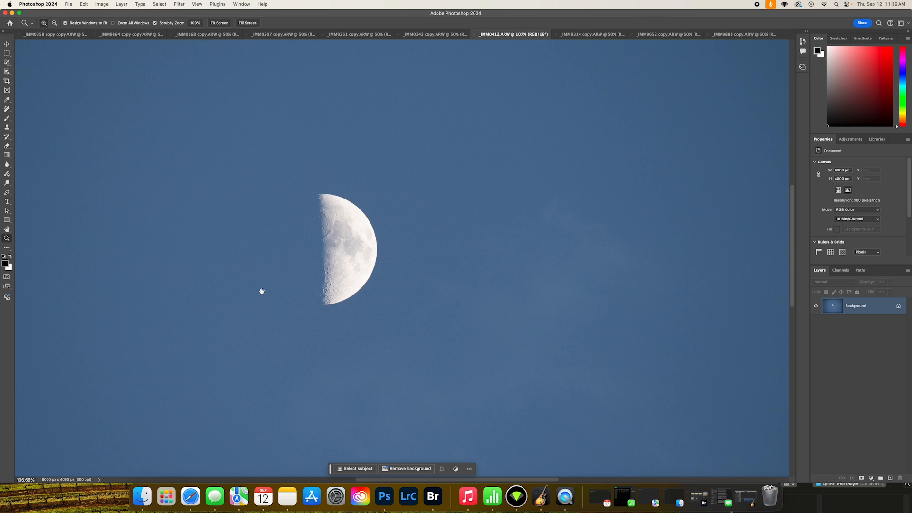
left_click_drag(261, 291, 342, 289)
left_click_drag(594, 325, 460, 286)
Step: In the surfer photo _IMM9314, duplicate the Background layer and inspect the surfer and the spray
left_click(589, 34)
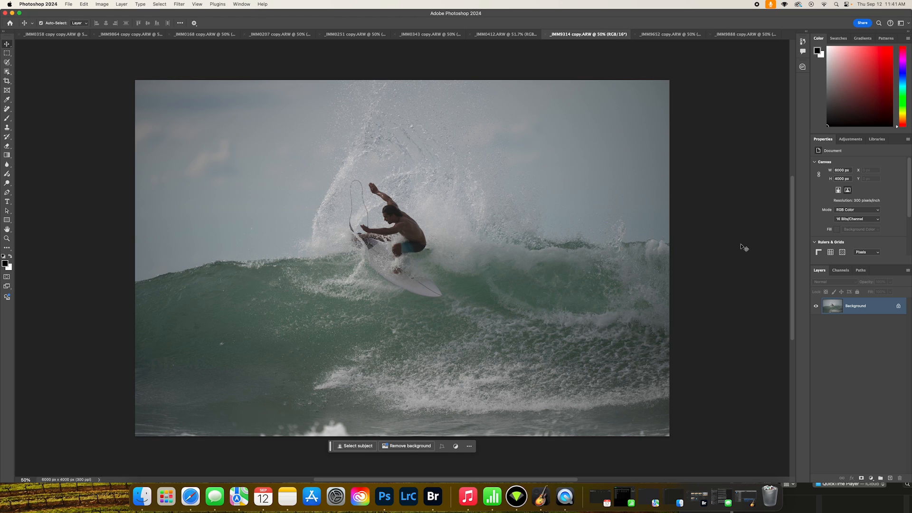
key("super+j")
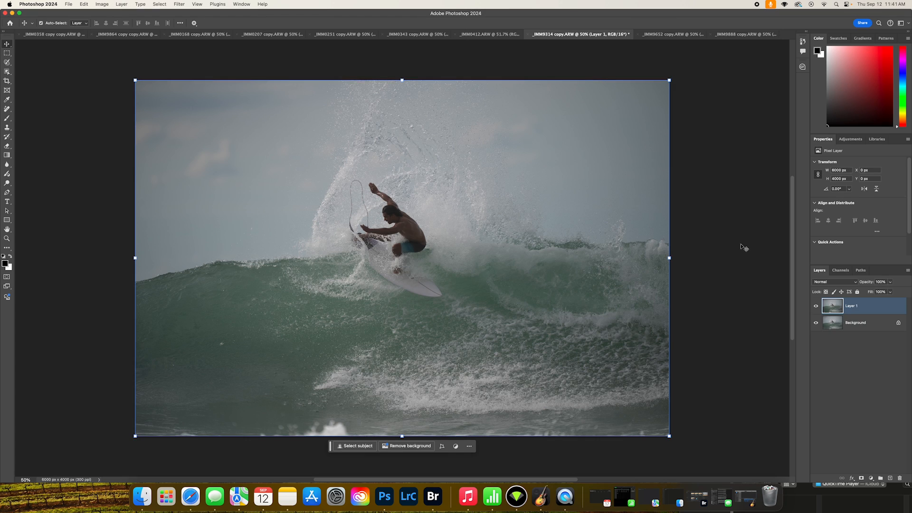
left_click(6, 238)
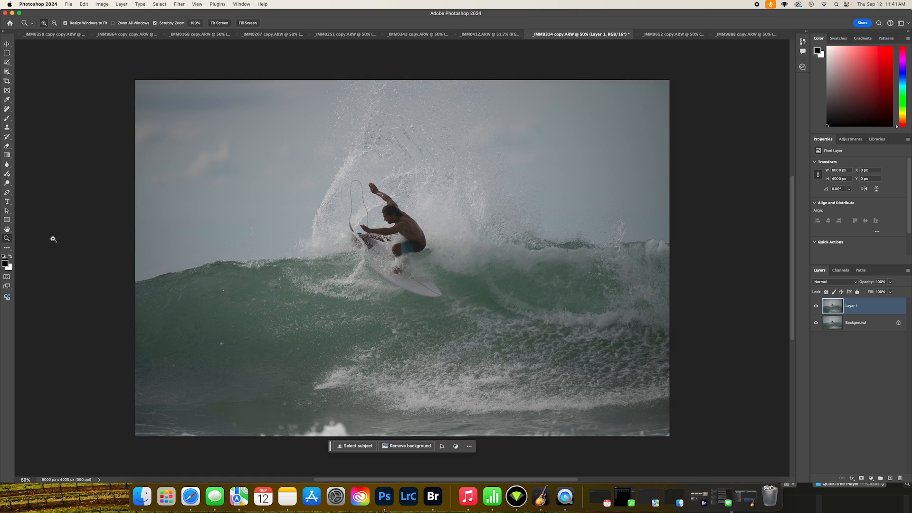
left_click_drag(395, 217, 417, 214)
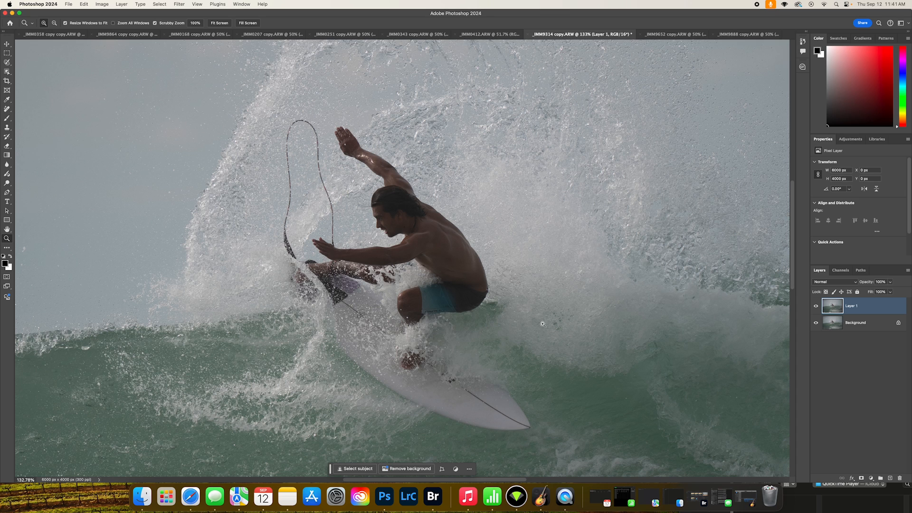
scroll(510, 312, "up", 5)
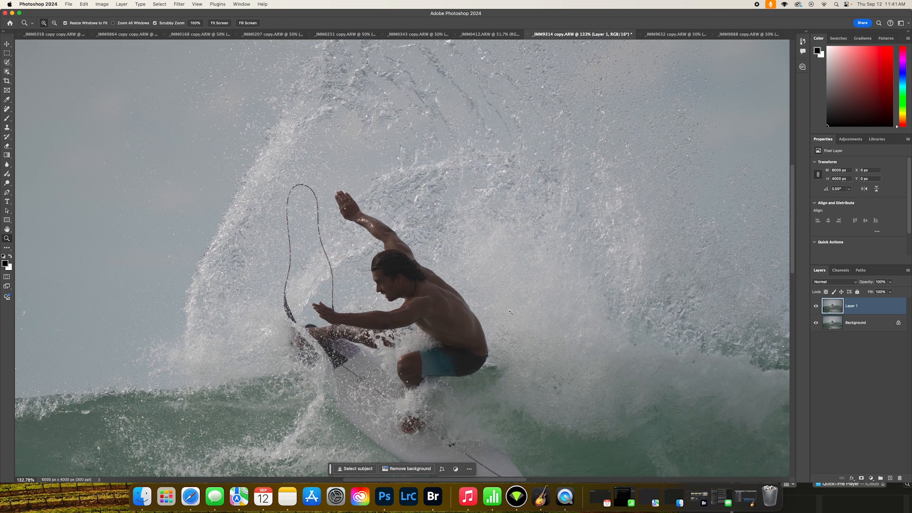
Step: Examine the spray above the surfer and the wave around him, then view the whole photo
scroll(511, 312, "up", 7)
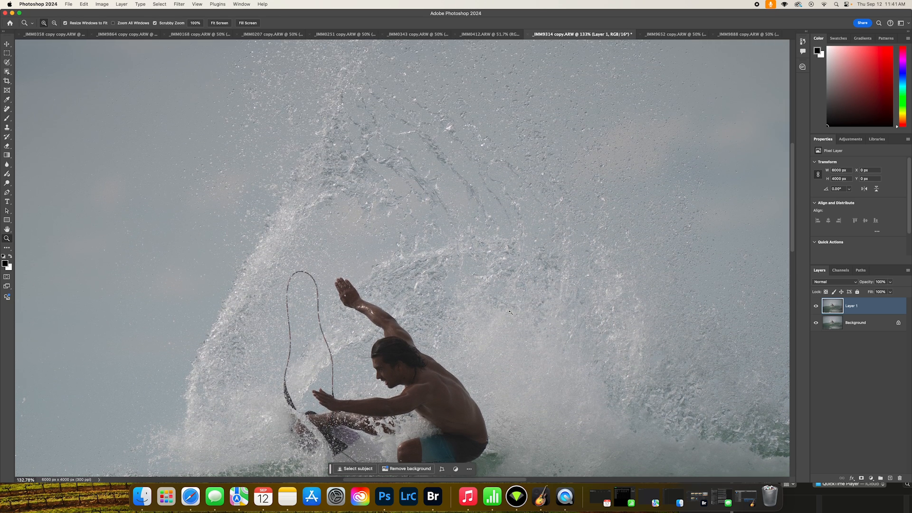
scroll(511, 312, "up", 3)
scroll(460, 333, "down", 5)
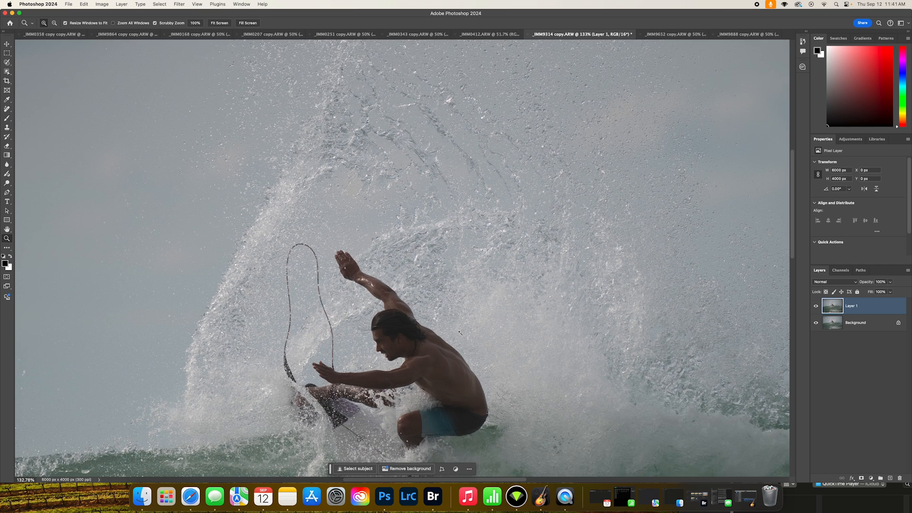
scroll(460, 332, "down", 6)
left_click_drag(495, 275, 458, 275)
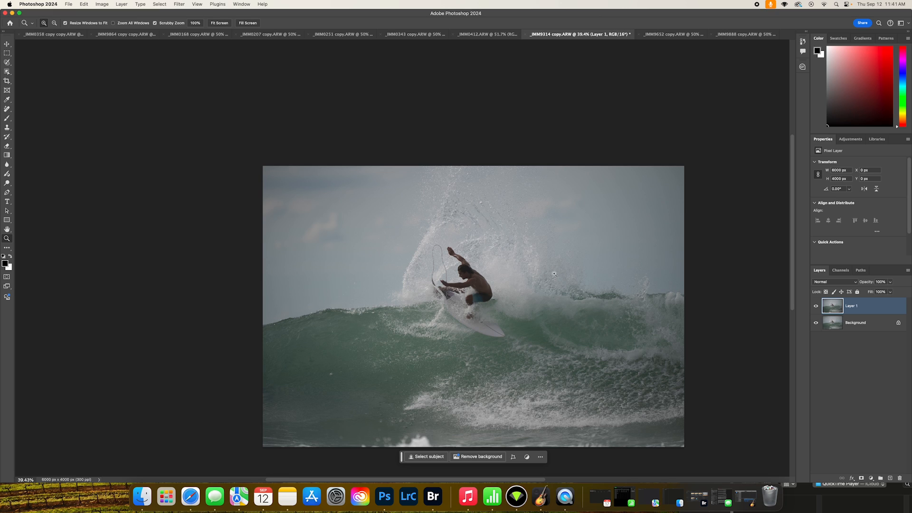
Step: Look at the sunset photo and the moon photo _IMM0412, then return to the surfer photo _IMM9314
left_click(57, 34)
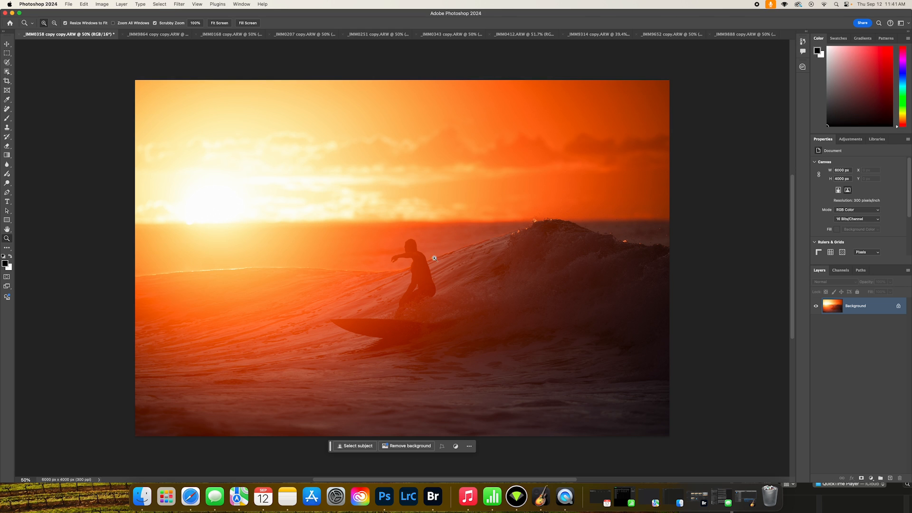
left_click(514, 33)
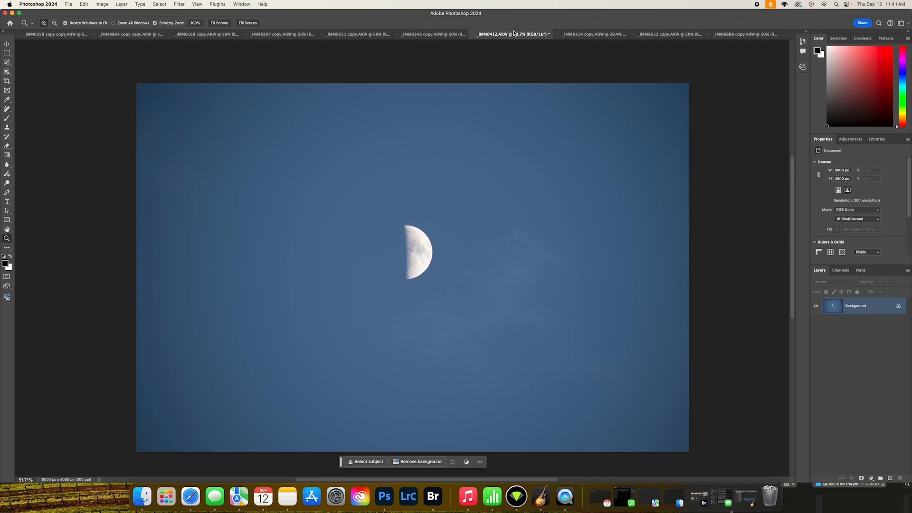
left_click(627, 36)
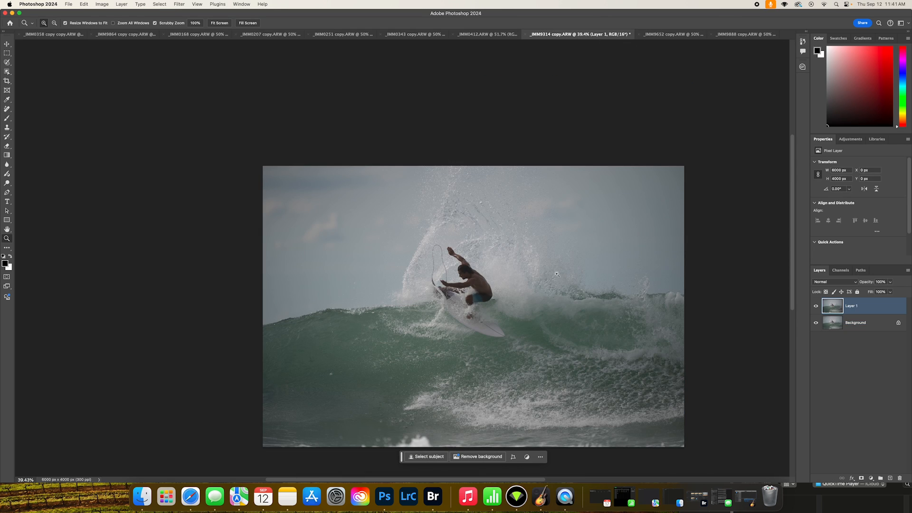
Step: Examine the surfer photo up close across the sky, the spray, the wave face and the foreground foam
left_click_drag(557, 274, 627, 274)
left_click_drag(289, 295, 411, 251)
left_click_drag(374, 191, 228, 333)
left_click_drag(481, 312, 420, 195)
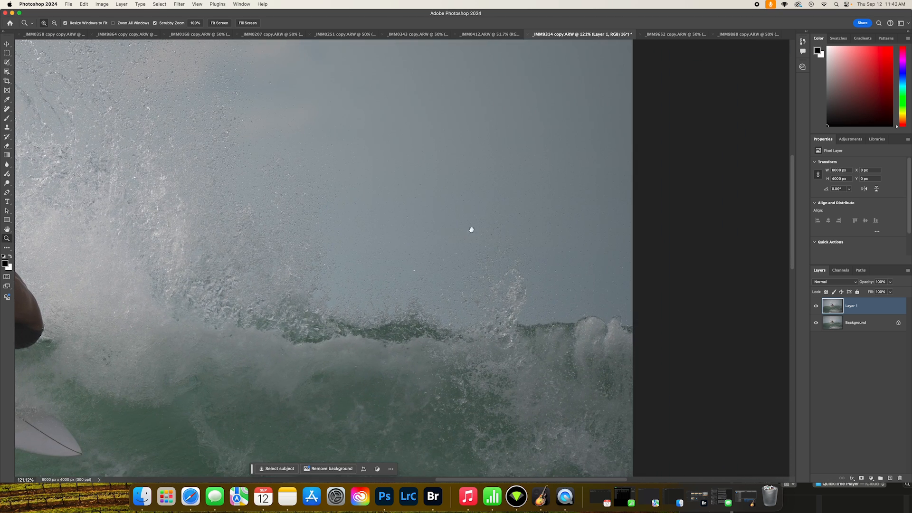
left_click_drag(169, 312, 374, 263)
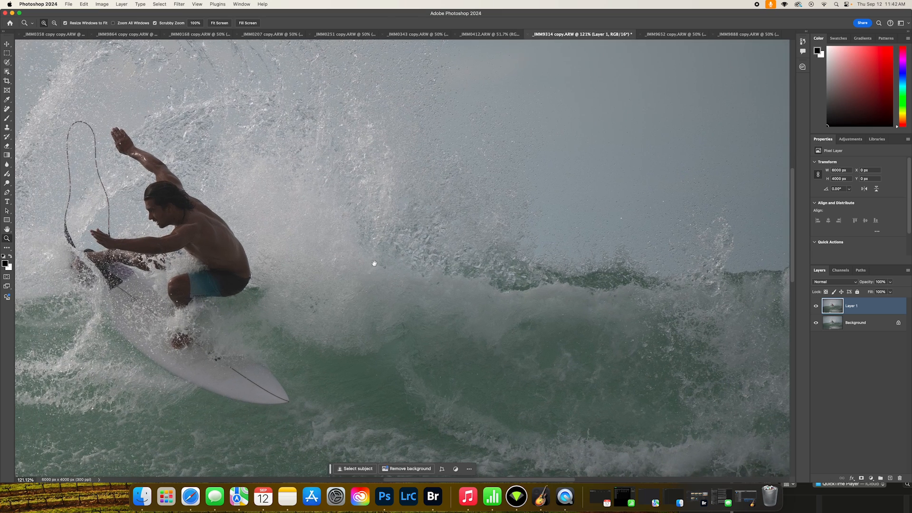
left_click_drag(238, 332, 452, 285)
left_click_drag(219, 321, 384, 239)
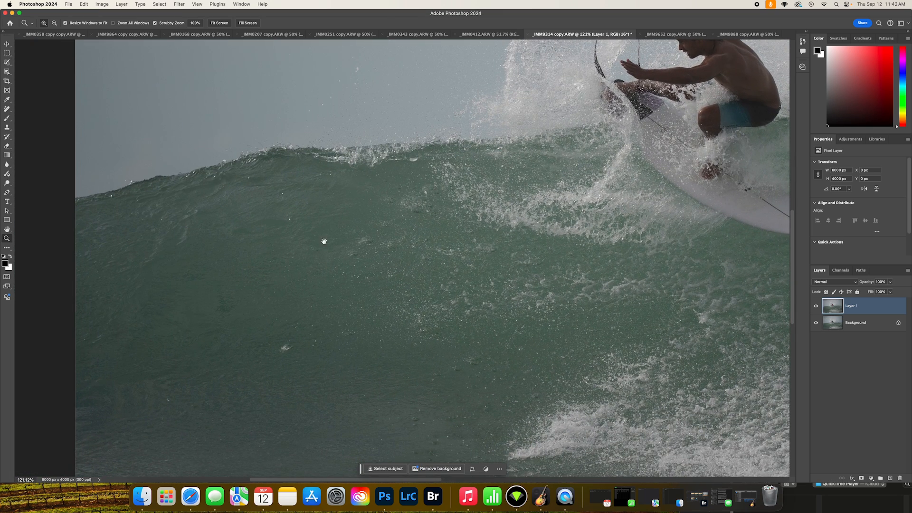
left_click_drag(240, 280, 178, 185)
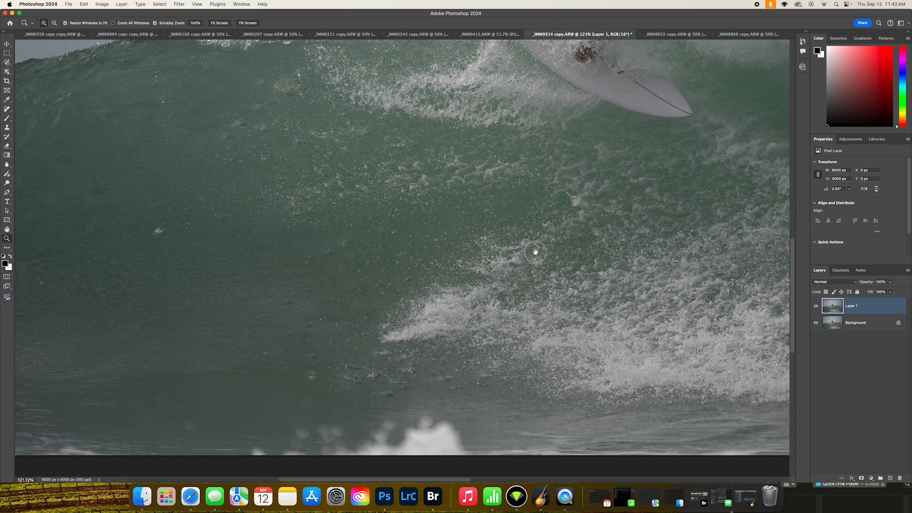
left_click_drag(534, 252, 190, 236)
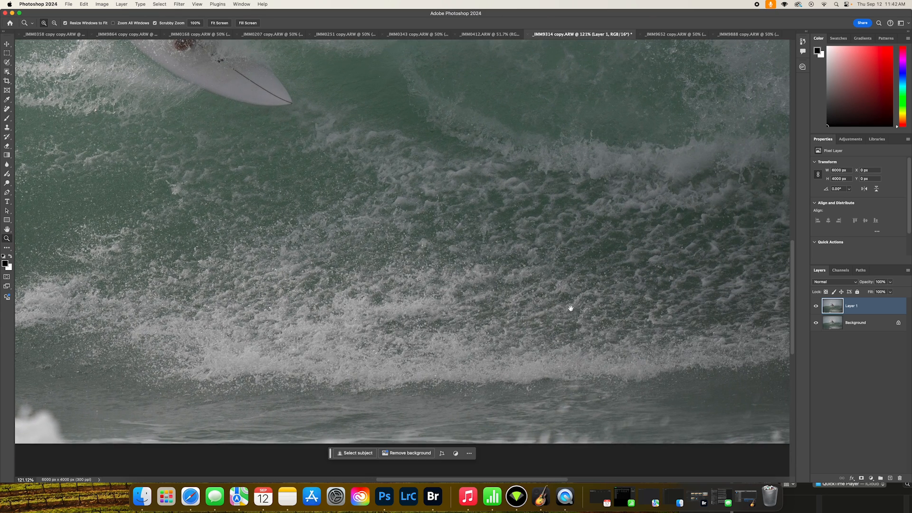
left_click_drag(570, 309, 476, 312)
left_click_drag(503, 248, 502, 320)
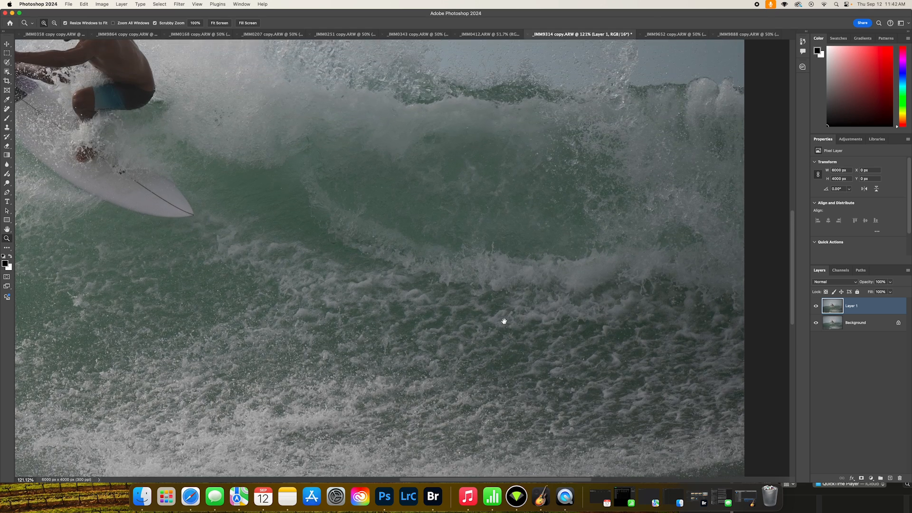
left_click_drag(437, 230, 421, 375)
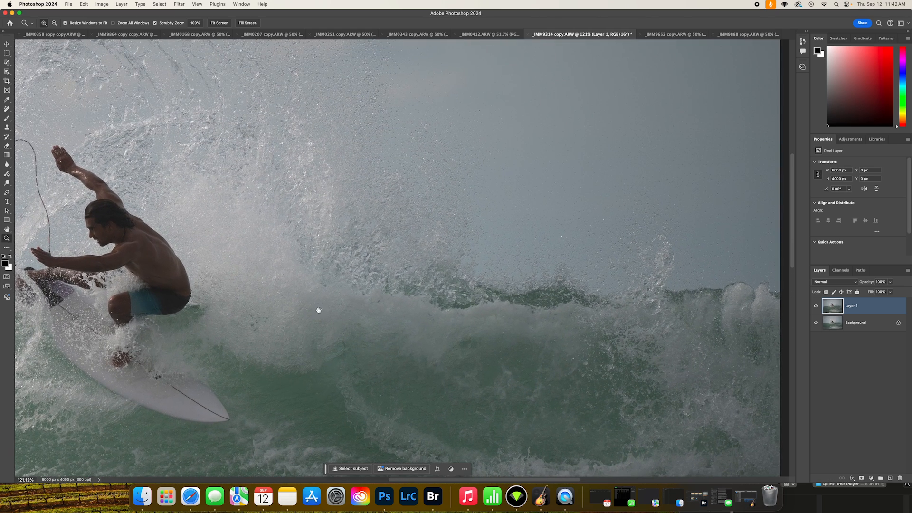
left_click_drag(318, 295, 228, 304)
left_click_drag(228, 304, 462, 255)
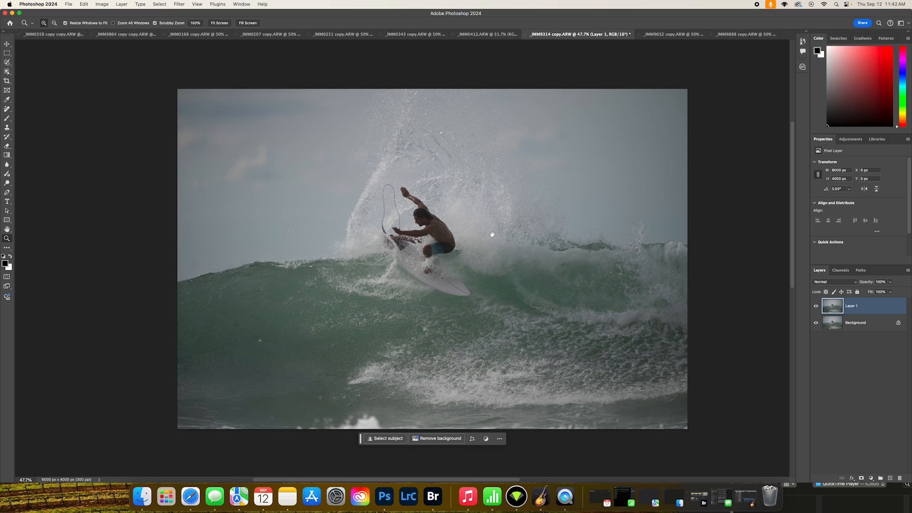
left_click_drag(492, 234, 461, 238)
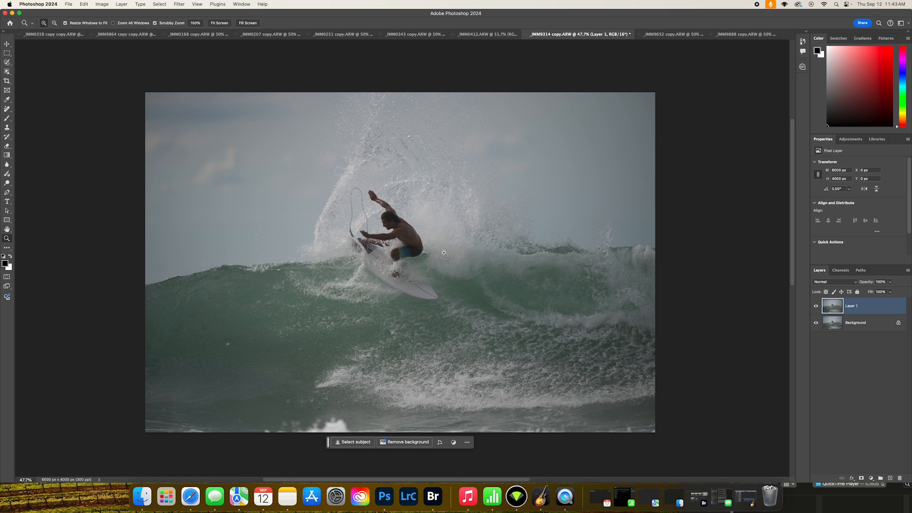
mouse_move(454, 259)
left_mouse_down()
mouse_move(443, 259)
mouse_move(451, 267)
left_mouse_up()
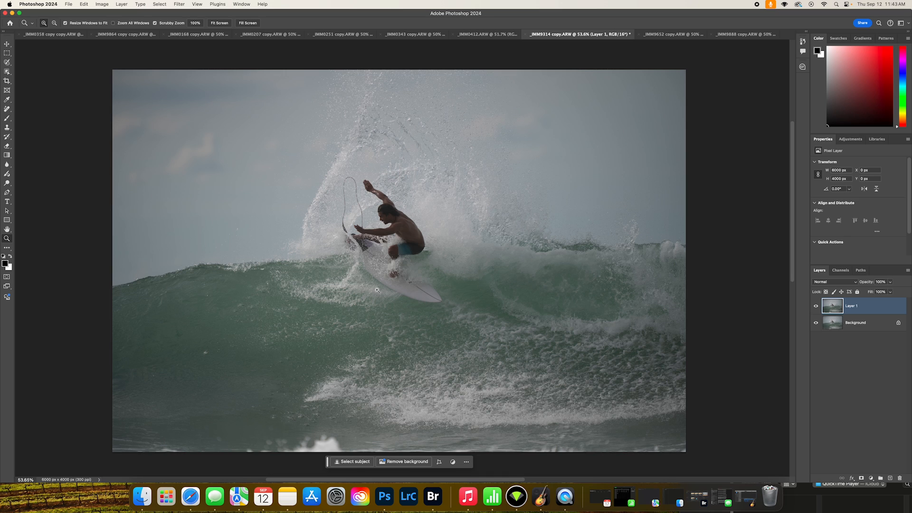
scroll(376, 290, "down", 1)
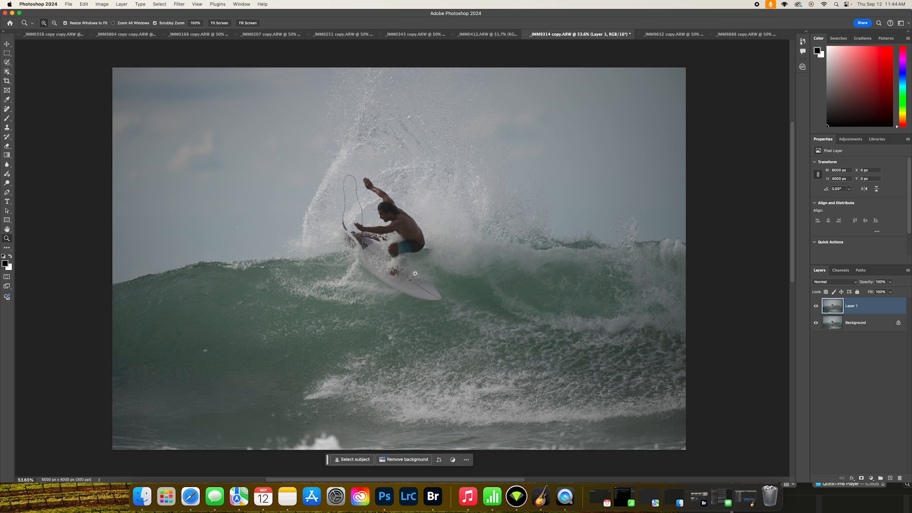
left_click_drag(405, 225, 414, 224)
left_click_drag(512, 240, 496, 240)
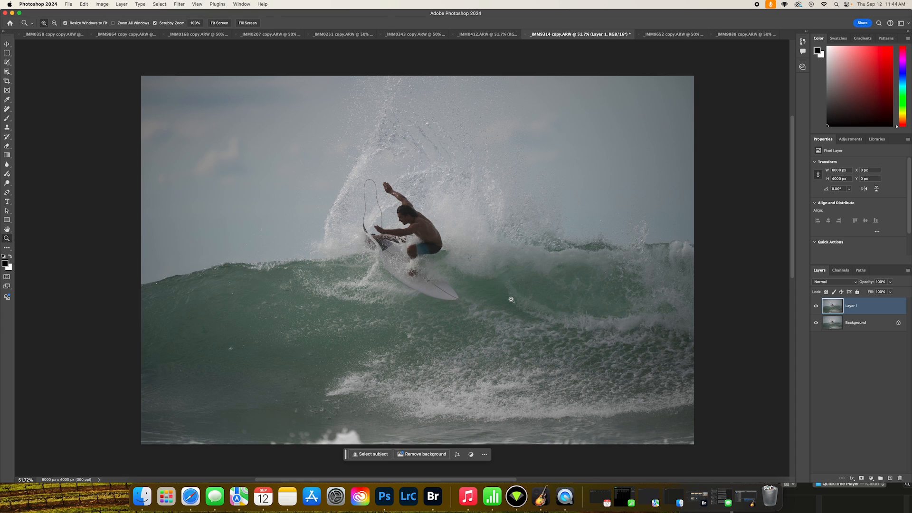
left_click_drag(467, 265, 451, 265)
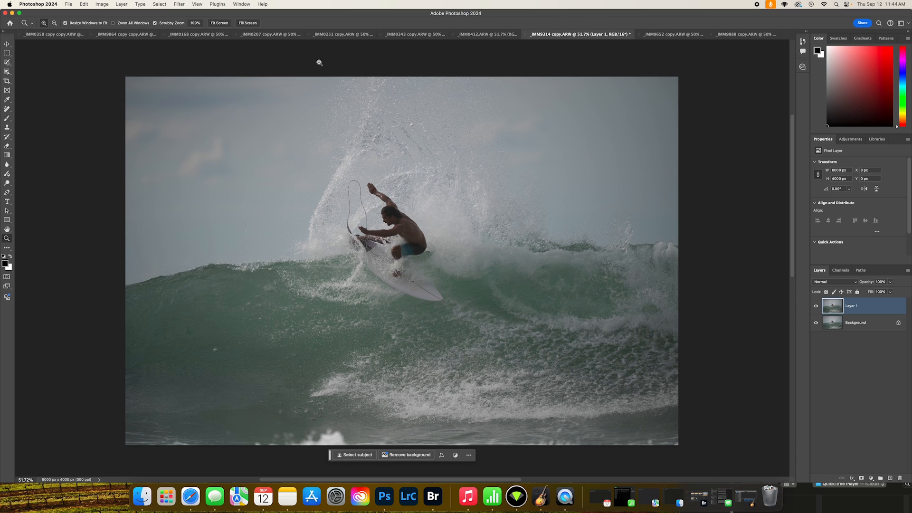
Step: Convert Layer 1 of the surfer photo to a Smart Object
left_click(160, 3)
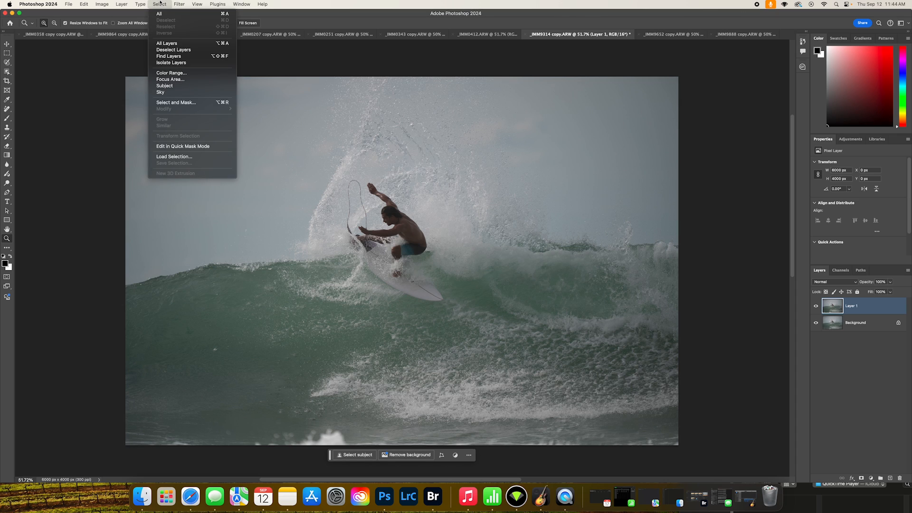
mouse_move(129, 3)
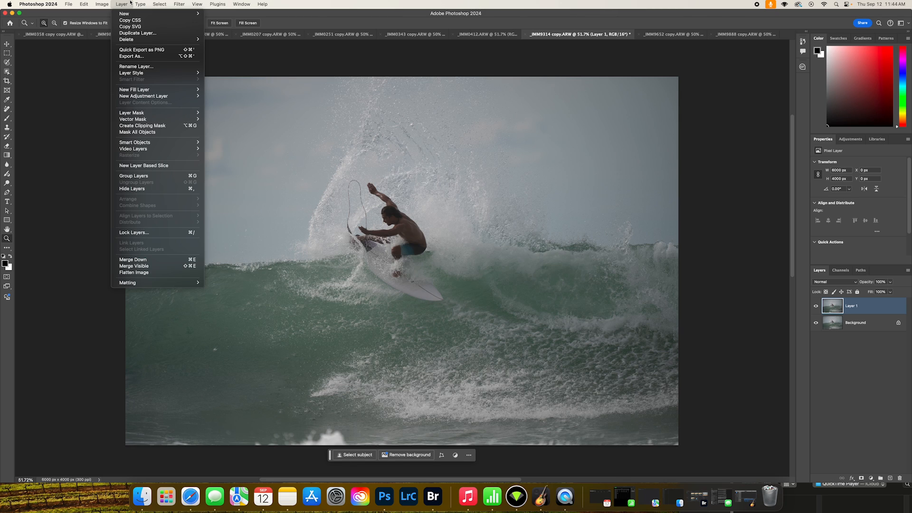
mouse_move(160, 3)
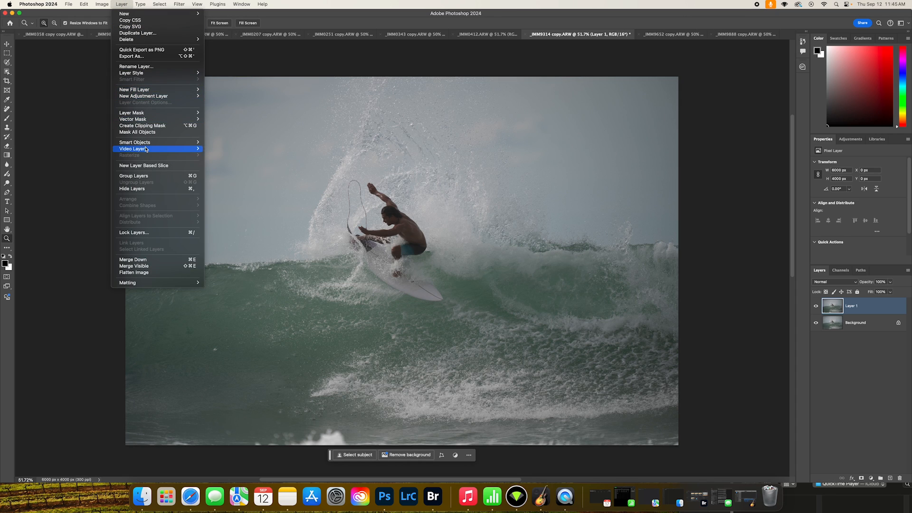
mouse_move(146, 146)
left_click(238, 143)
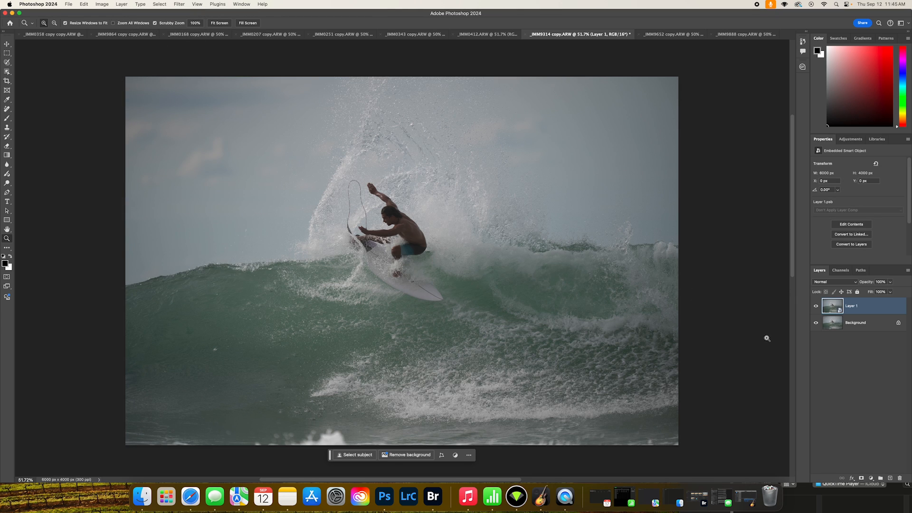
Step: Open the Camera Raw Filter on Layer 1, raise Shadows to +79, and compare the surfer before and after
left_click(180, 3)
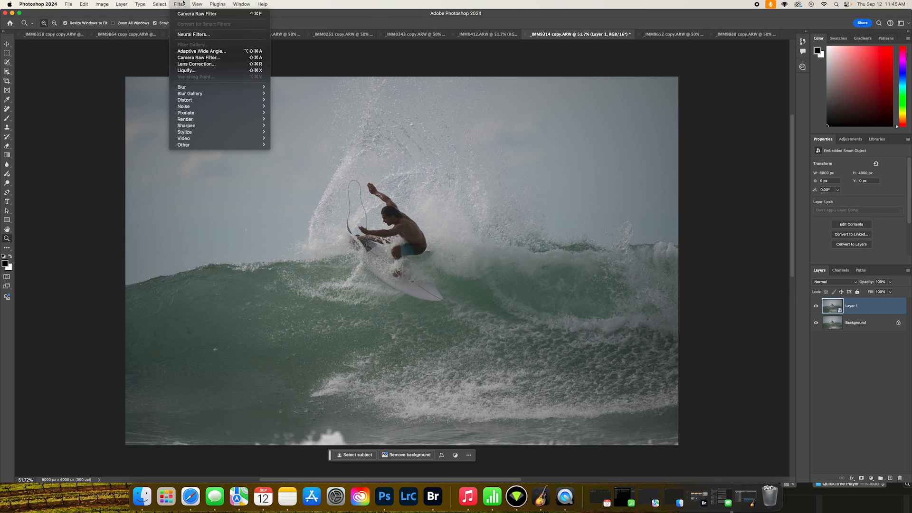
left_click(196, 57)
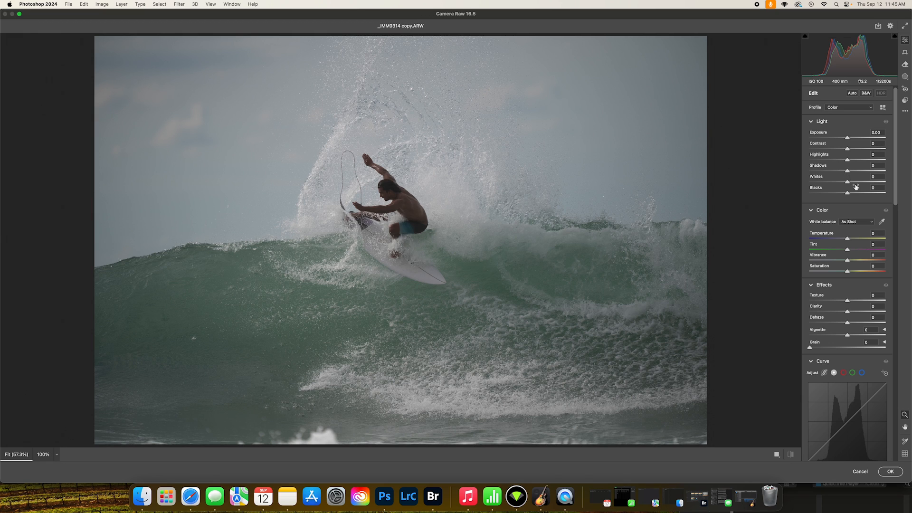
left_click_drag(847, 173, 878, 176)
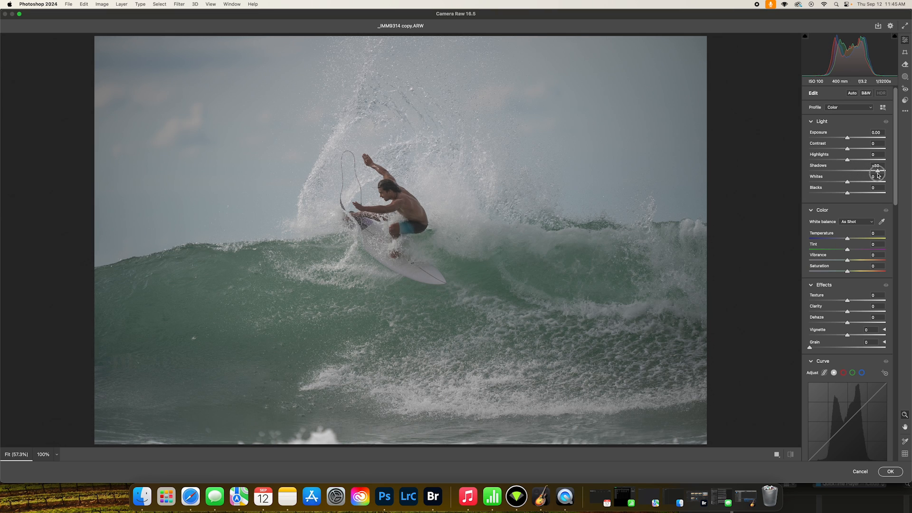
left_click(384, 200)
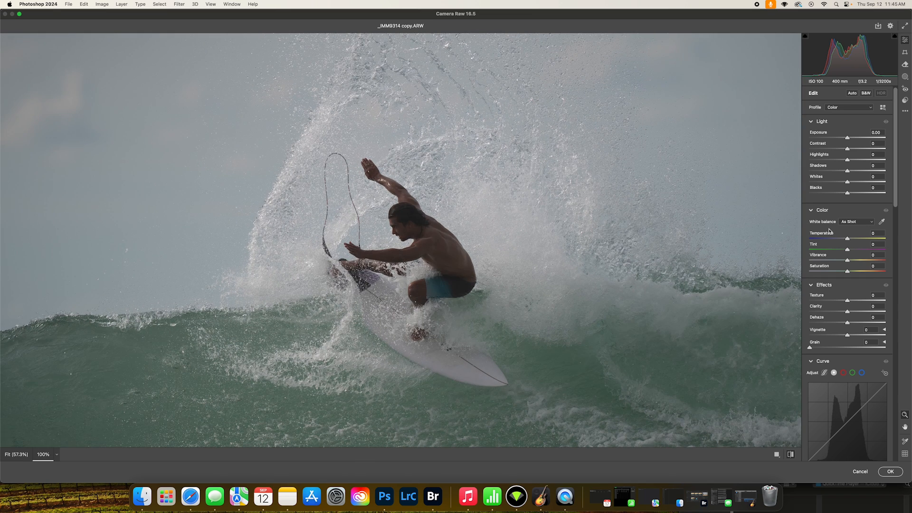
key("backslash")
key("backslash")
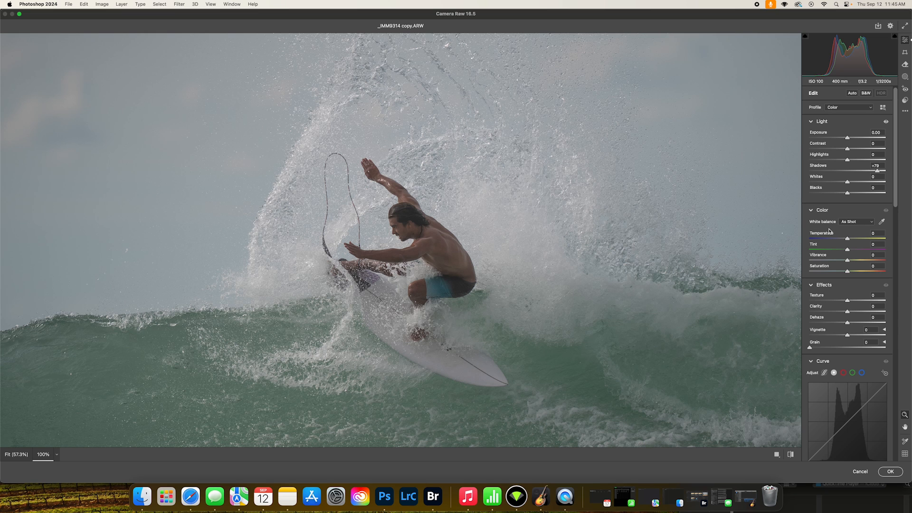
Step: Viewing the whole surfer photo, set Shadows to +75 and Exposure to +0.10
left_click_drag(651, 323, 493, 215)
key("space")
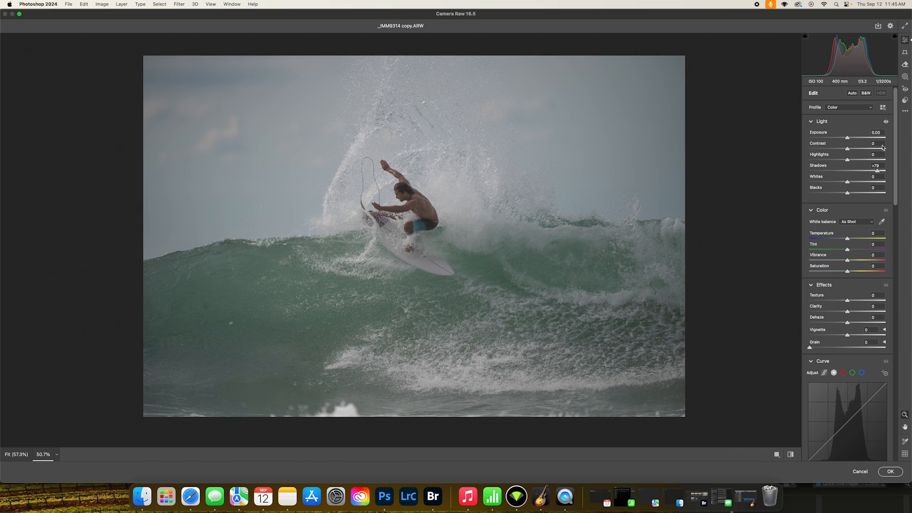
mouse_move(877, 172)
left_mouse_down()
mouse_move(853, 172)
mouse_move(876, 172)
left_mouse_up()
left_click_drag(848, 138, 849, 140)
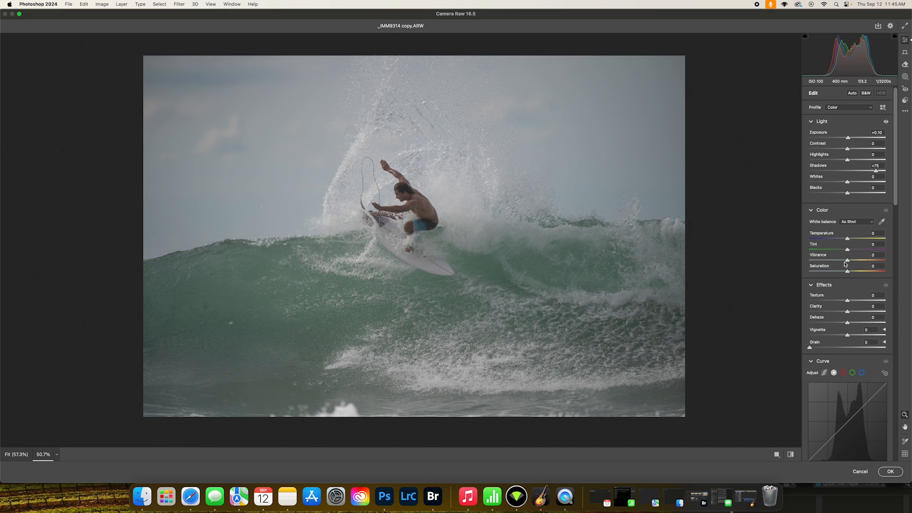
Step: Raise the surfer photo's Vibrance to +15 and its Whites to +38
left_click_drag(848, 261, 854, 262)
left_click(848, 182)
left_click_drag(849, 182, 862, 184)
Step: Inspect the adjusted surfer and the spray up to the photo's upper edge at close range
left_click_drag(386, 138, 440, 139)
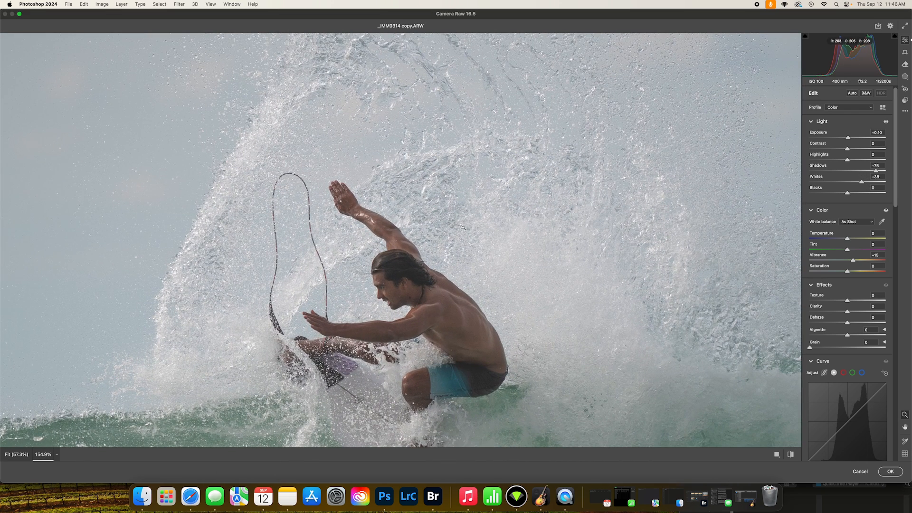
scroll(492, 272, "up", 5)
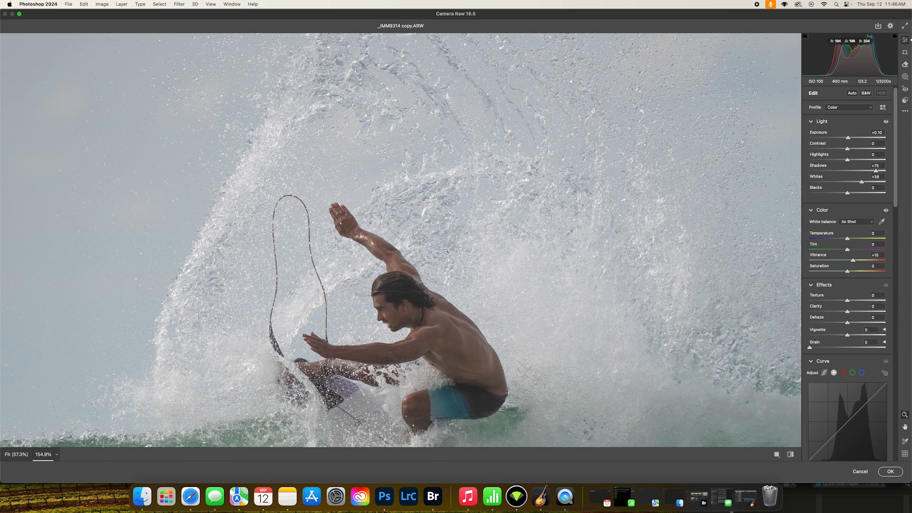
scroll(447, 250, "up", 15)
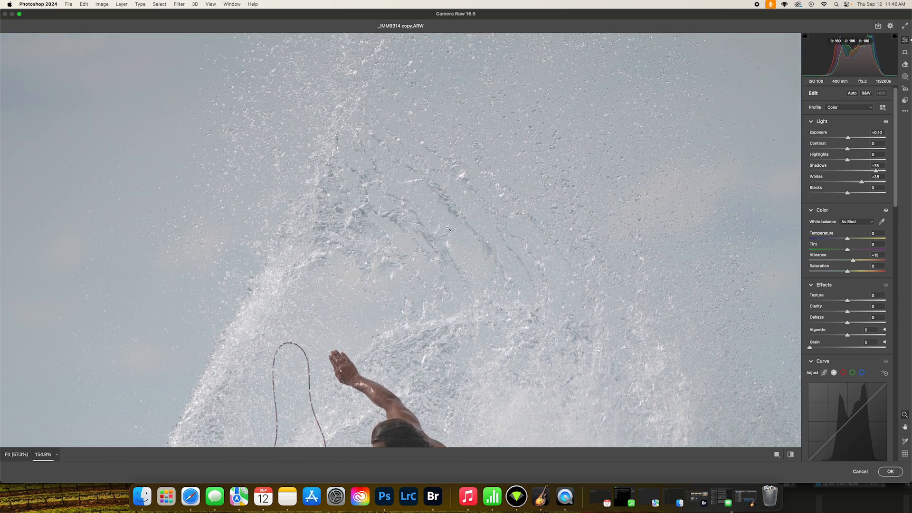
key("h")
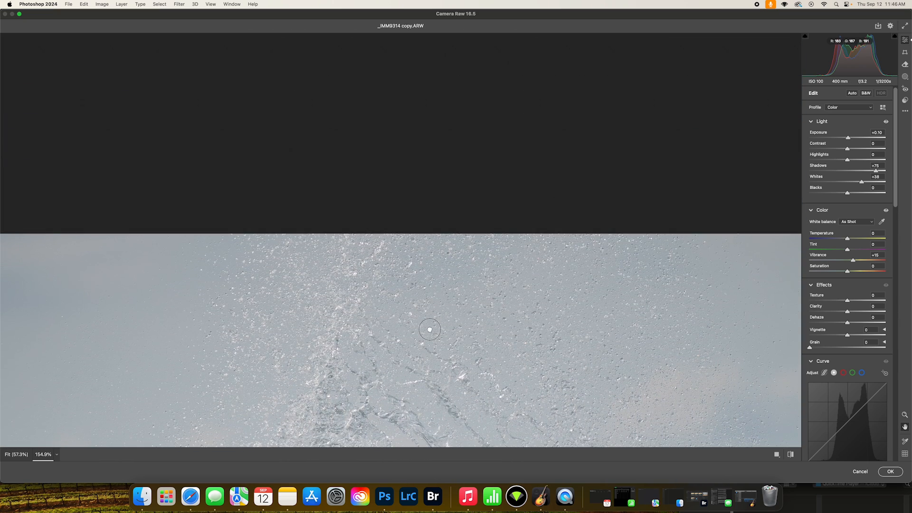
left_click_drag(430, 328, 414, 136)
key("z")
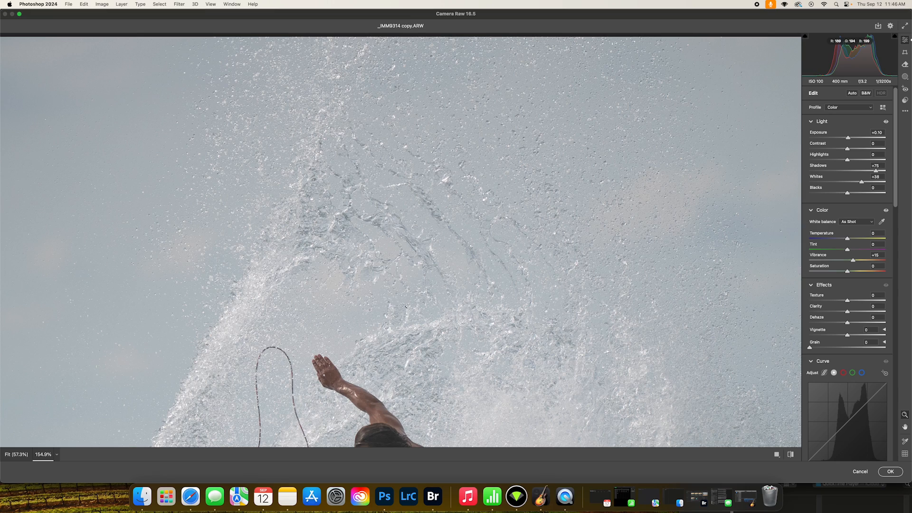
Step: Check the spray detail above the surfer at close range, and raise the whole photo's Dehaze to +9
left_click_drag(403, 316, 427, 243)
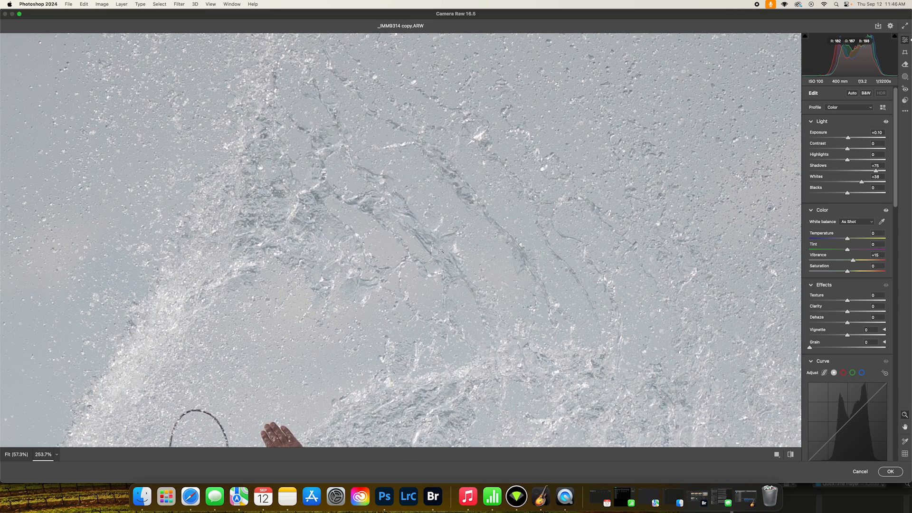
left_click_drag(556, 303, 446, 210)
scroll(536, 333, "down", 3)
key("space")
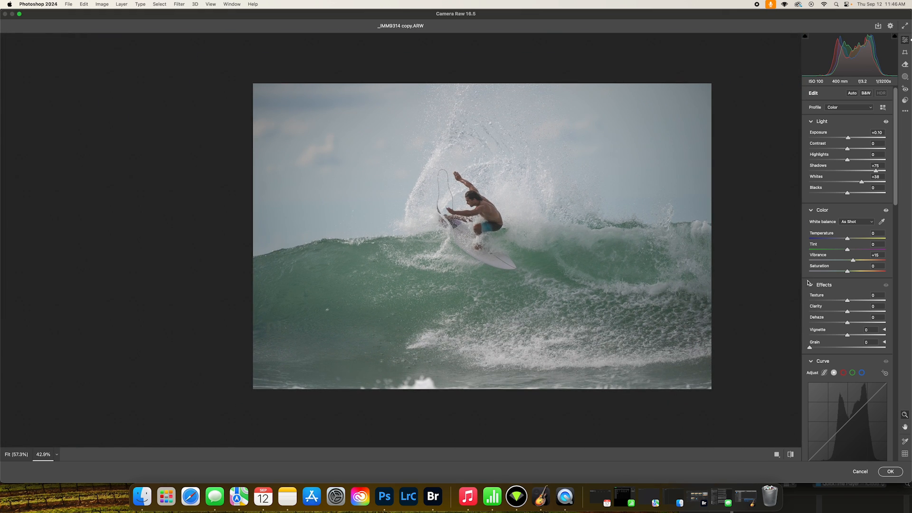
left_click_drag(848, 325, 851, 324)
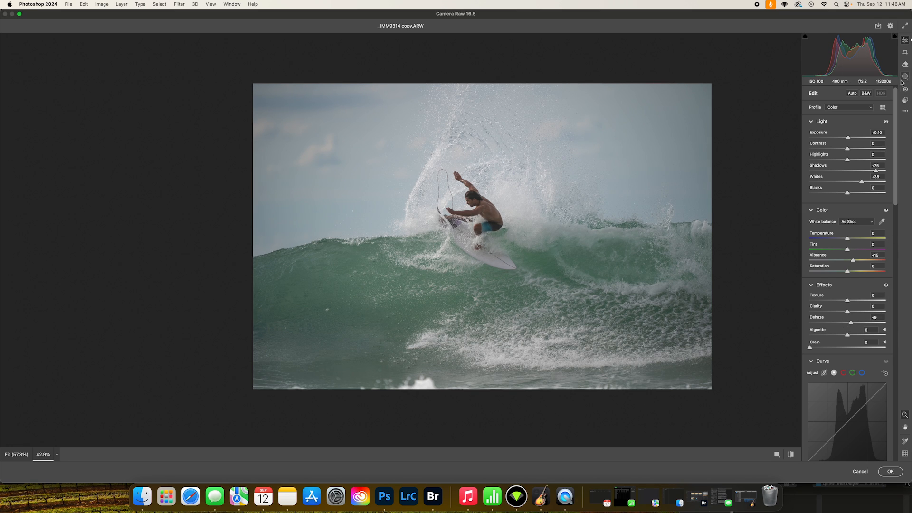
Step: Mask the surfer and surrounding spray with a wide oval Radial Gradient, and brighten it with Exposure +0.35
left_click(905, 76)
left_click(833, 179)
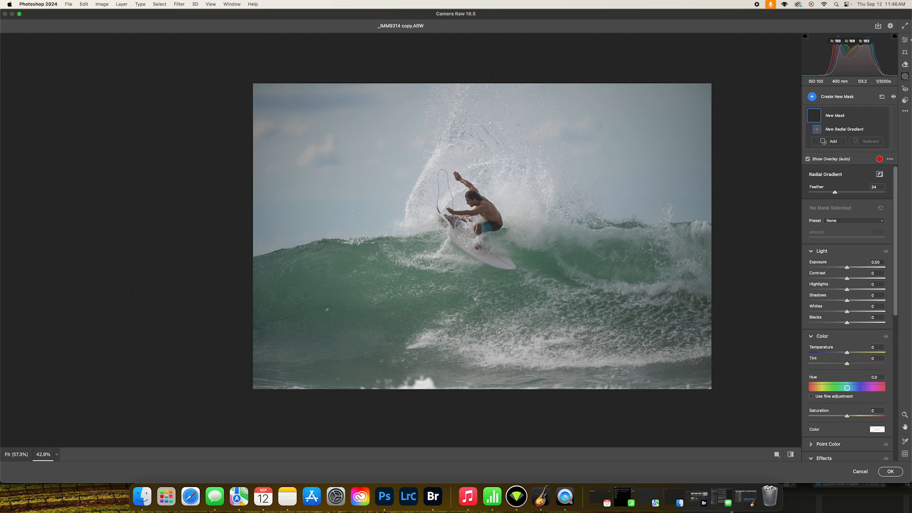
left_click_drag(466, 226, 567, 290)
left_click_drag(511, 252, 513, 240)
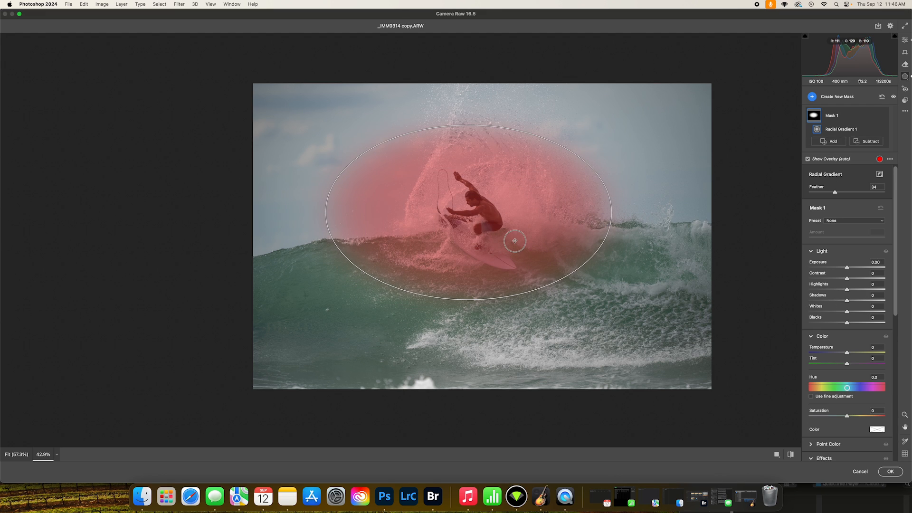
left_click(846, 268)
left_click_drag(846, 268, 850, 268)
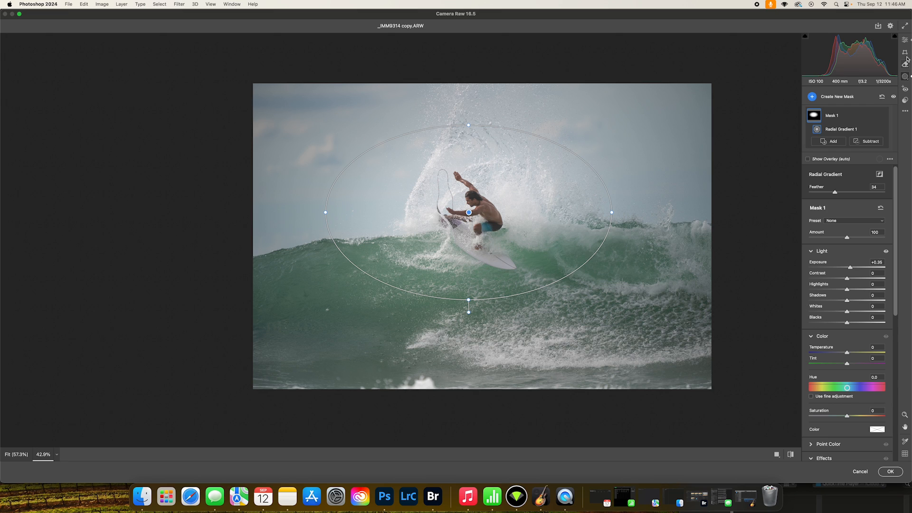
left_click(905, 41)
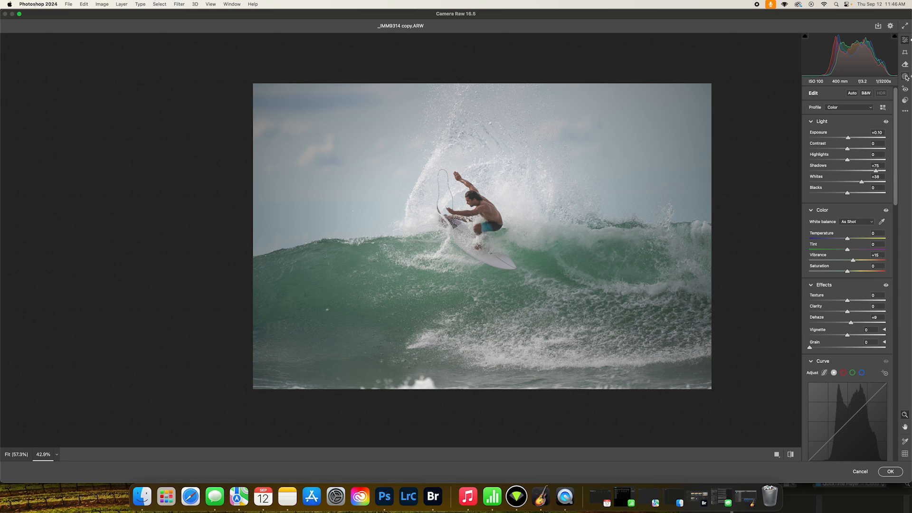
Step: Add a Linear Gradient mask rising from the photo's lower edge to the mid-wave, and darken it with Exposure -0.40
left_click(906, 77)
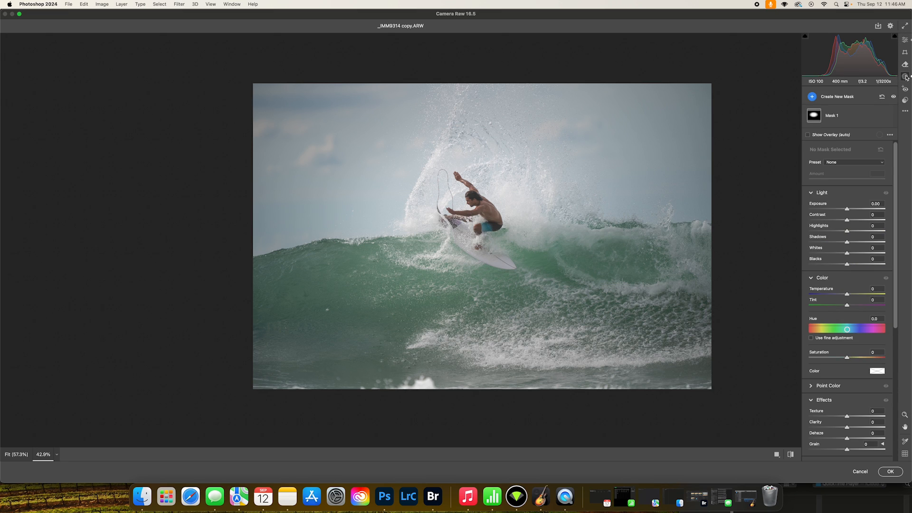
left_click(813, 97)
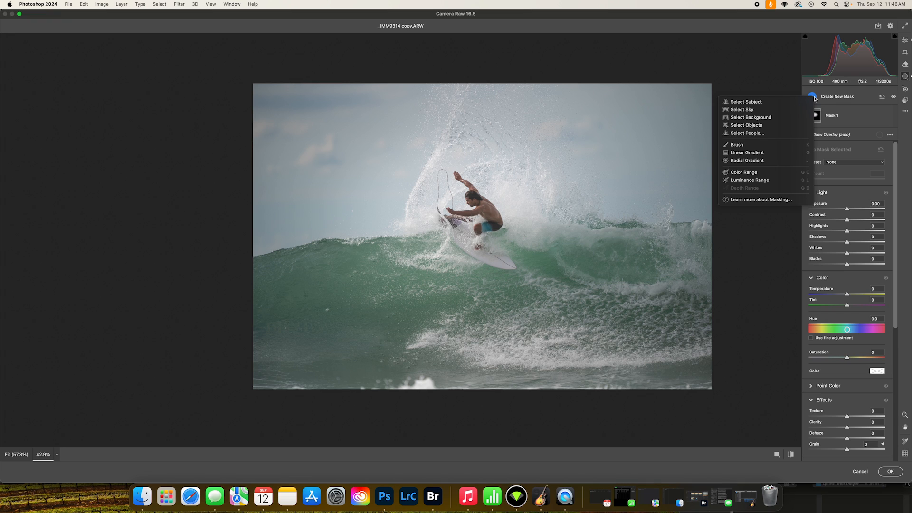
left_click(763, 152)
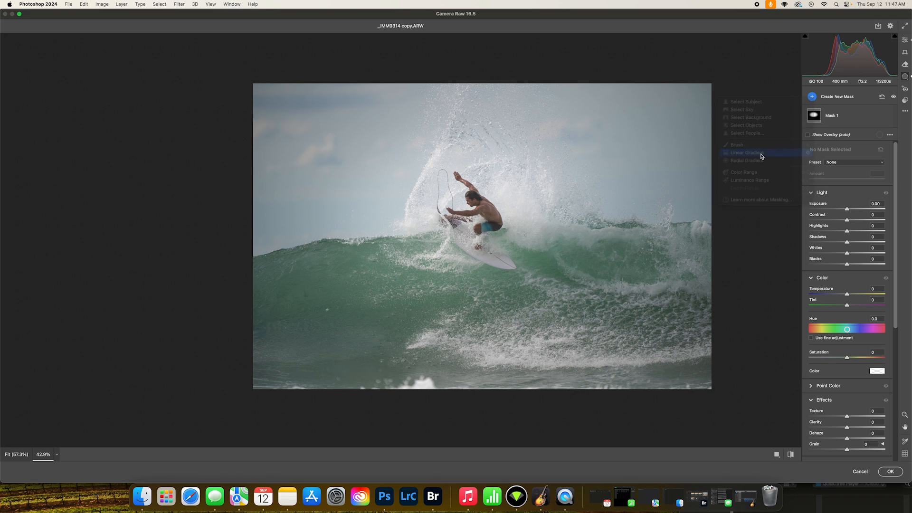
left_click_drag(463, 381, 471, 300)
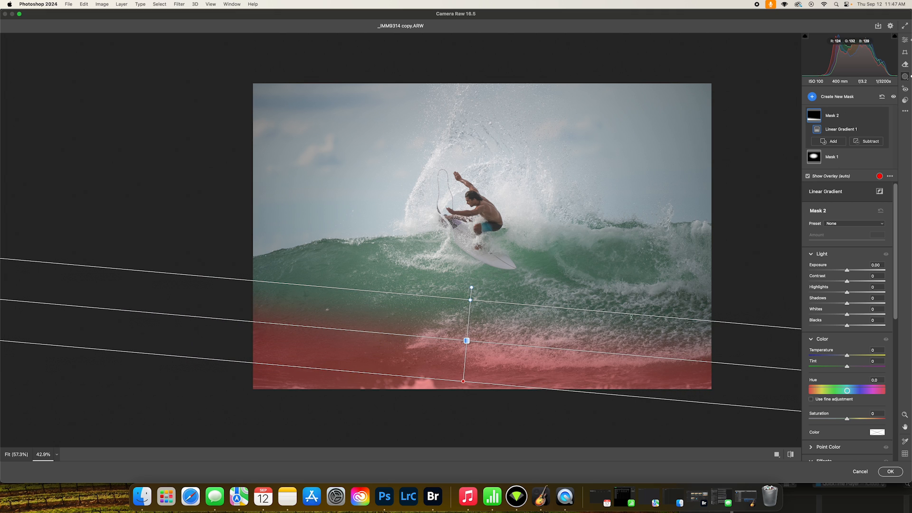
left_click_drag(852, 271, 843, 271)
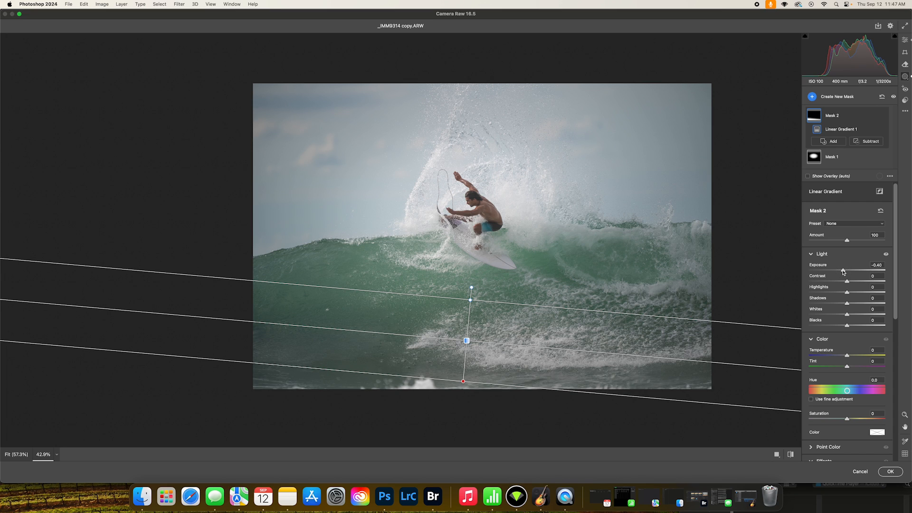
key("Escape")
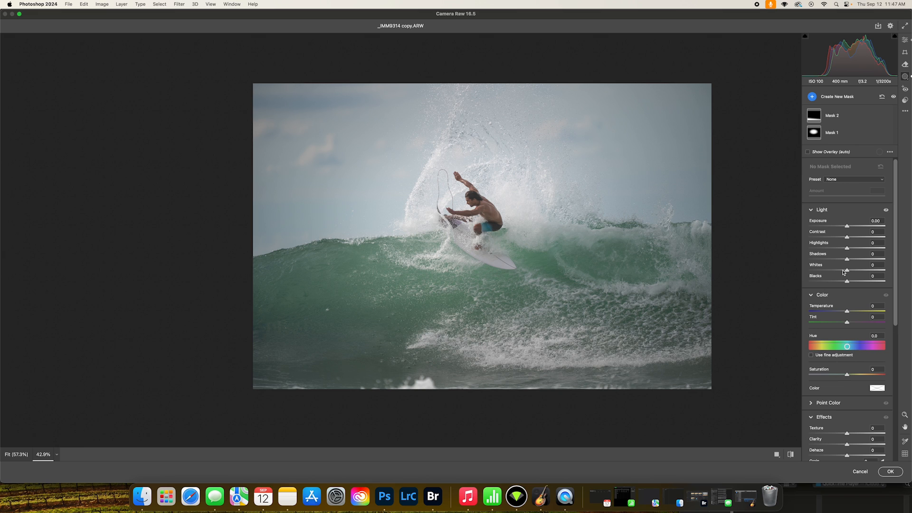
Step: Compare the surfer photo before and after the masks and global adjustments, and return to the global edit settings
key("backslash")
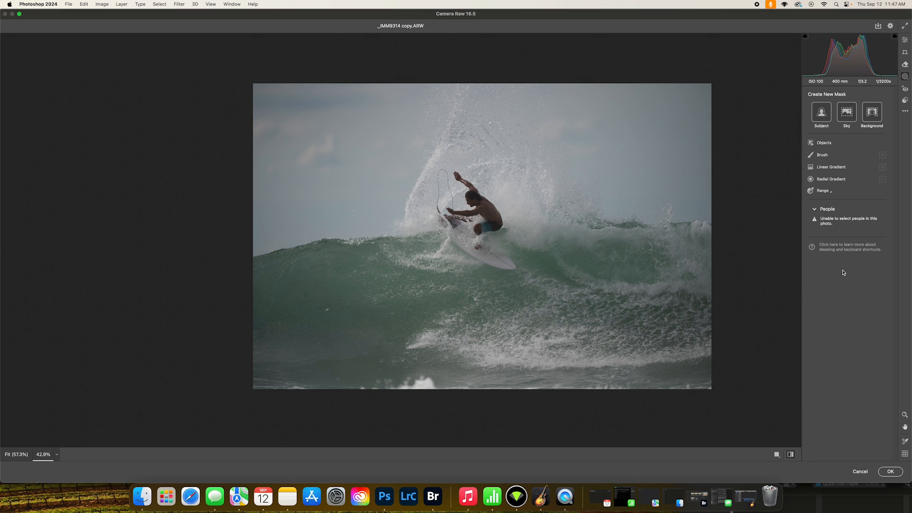
key("backslash")
key("backslash")
key("backslash")
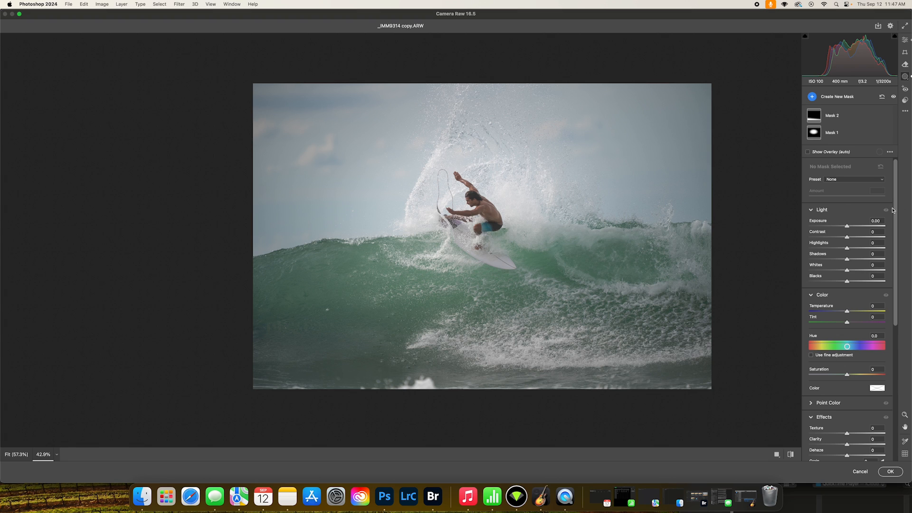
scroll(846, 372, "down", 3)
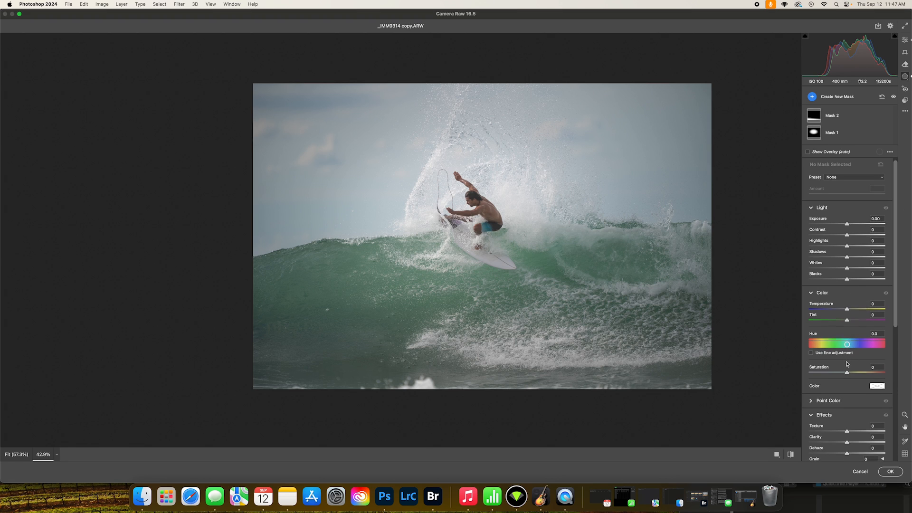
scroll(834, 413, "down", 4)
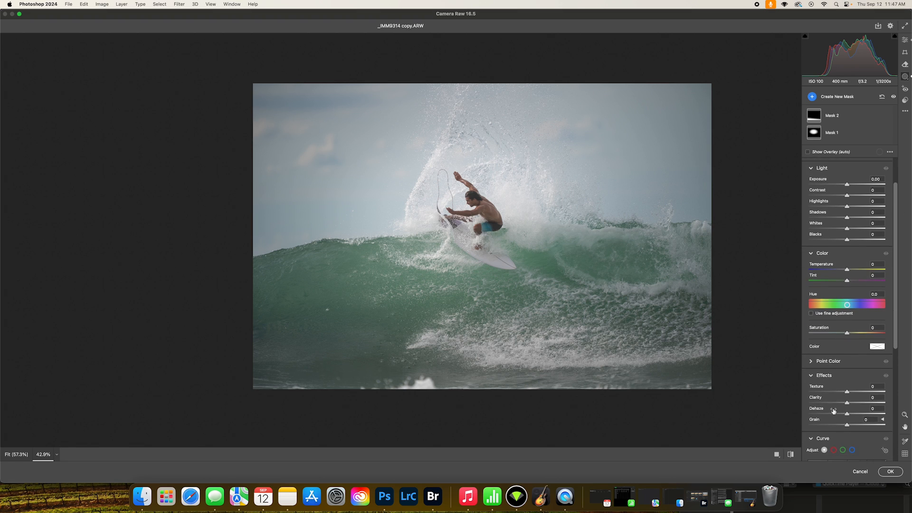
key("e")
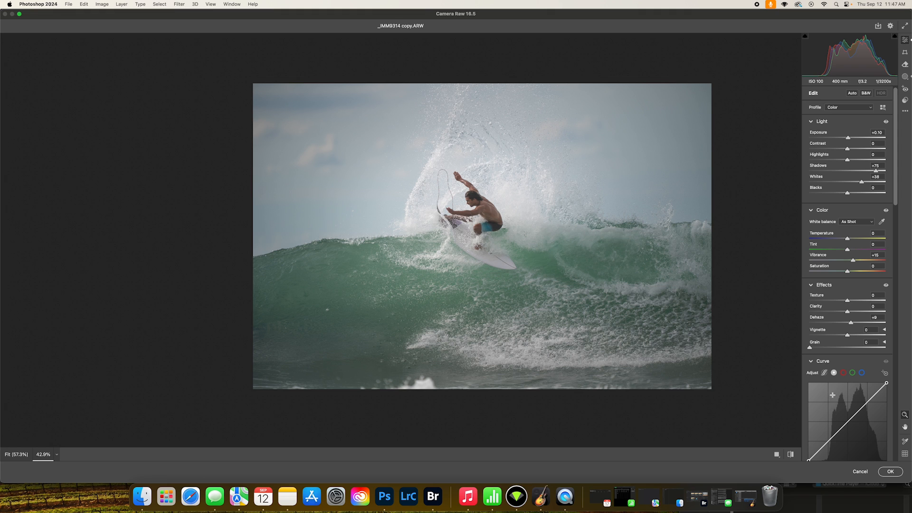
key("backslash")
key("backslash")
key("backslash")
key("backslash")
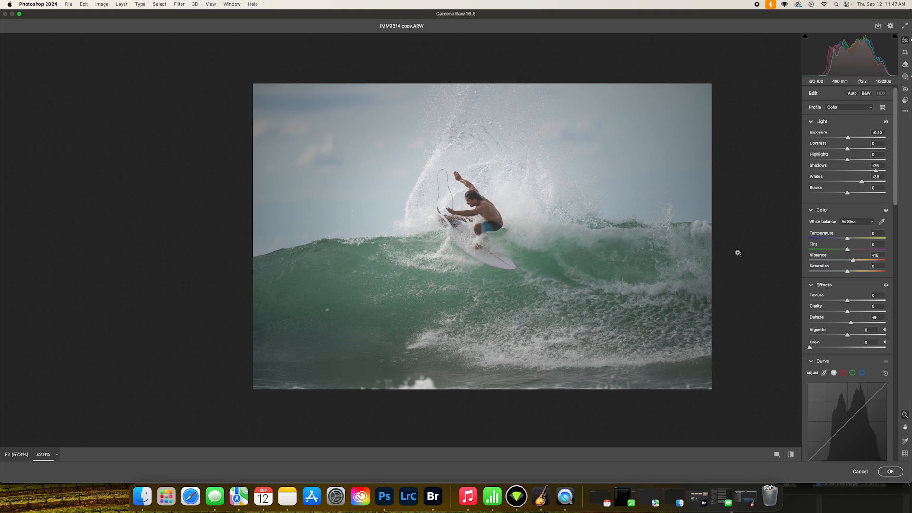
Step: With the whole surfer photo in view, darken its edges with a Vignette of -20
left_click(475, 206)
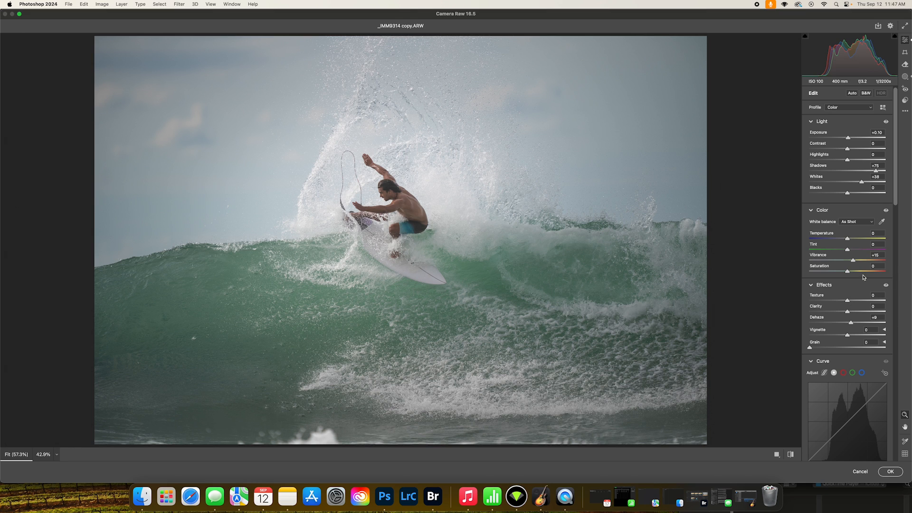
left_click_drag(578, 250, 569, 251)
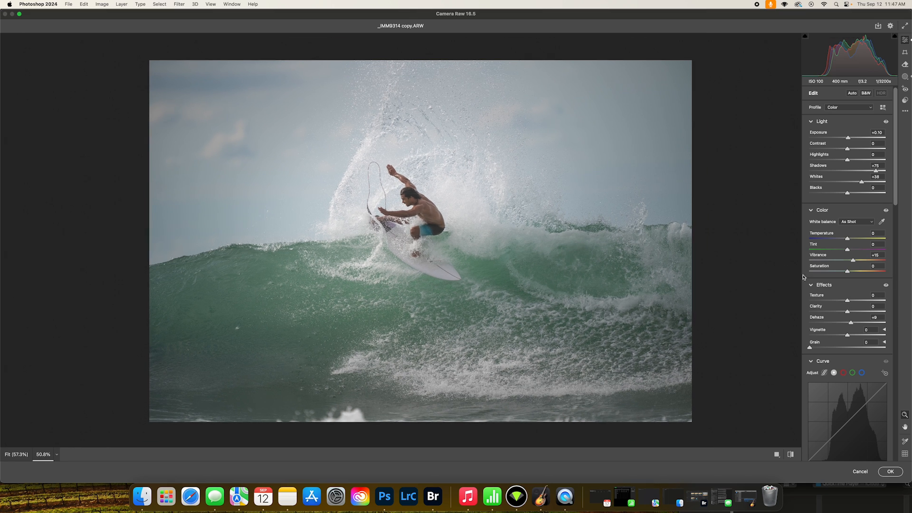
left_click_drag(847, 335, 840, 337)
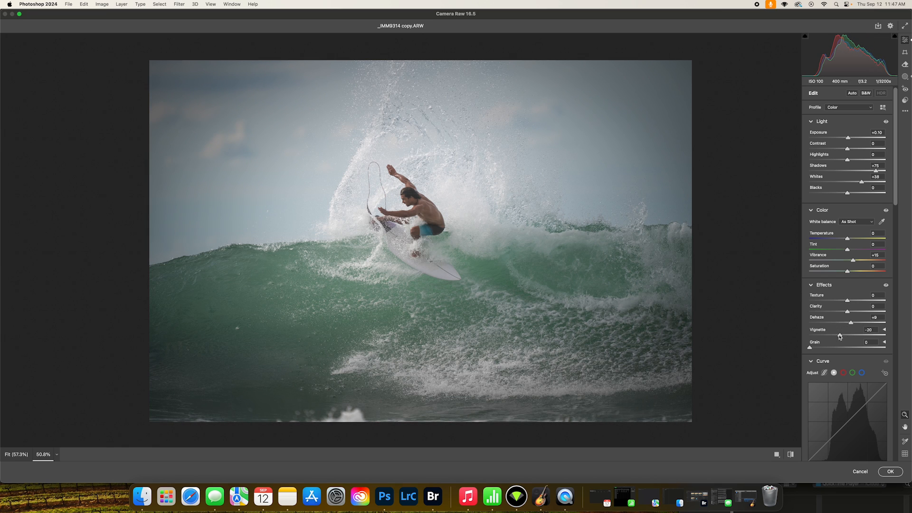
Step: Compare the vignetted surfer photo repeatedly with its unedited version
key("backslash")
key("backslash")
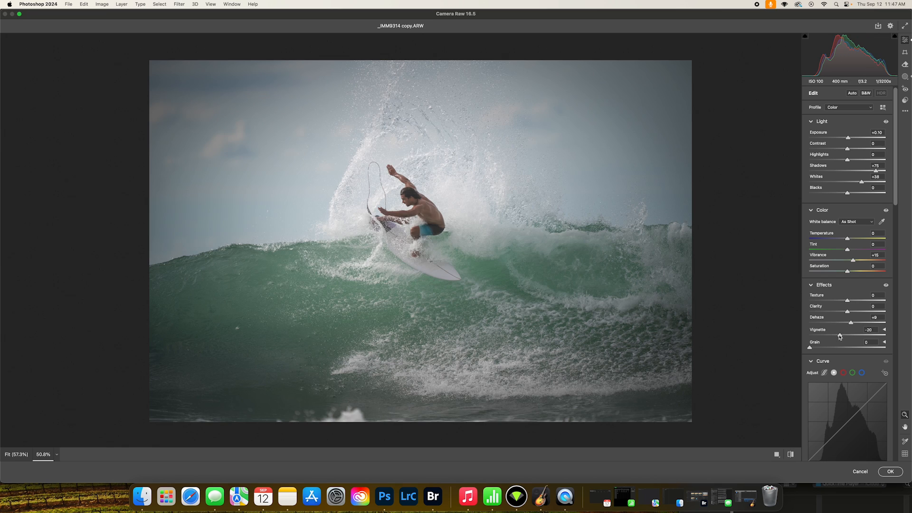
key("backslash")
key("backslash")
key("backslash")
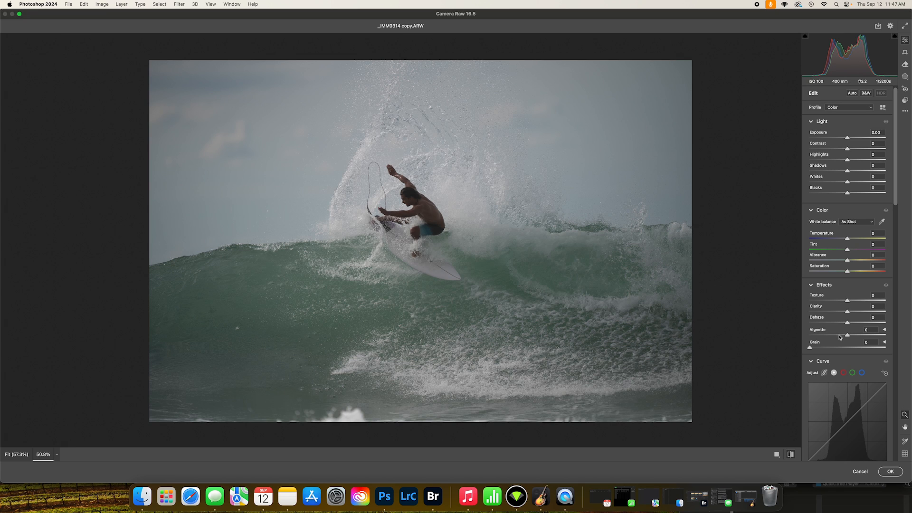
key("backslash")
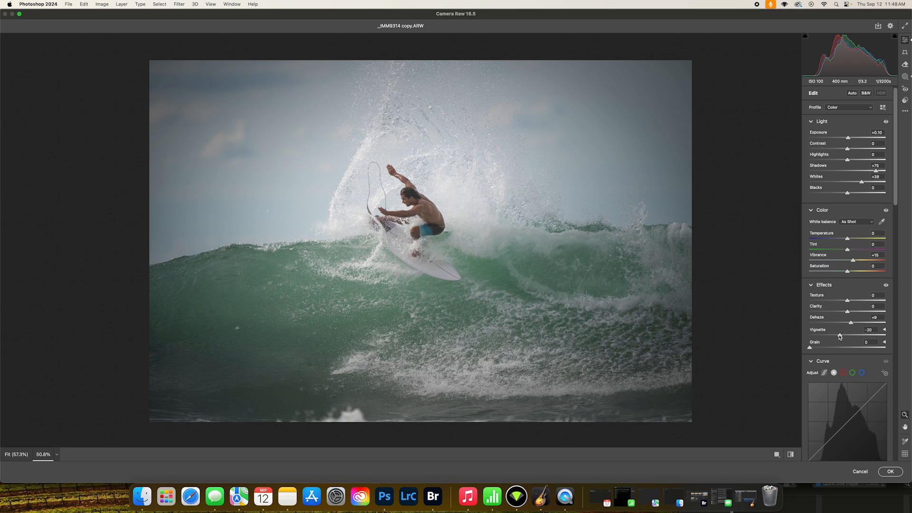
key("backslash")
key("backslash")
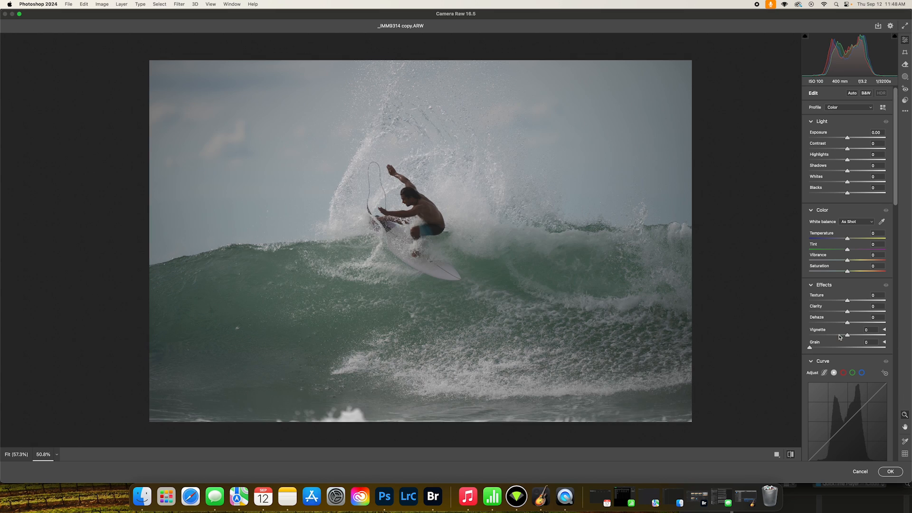
key("backslash")
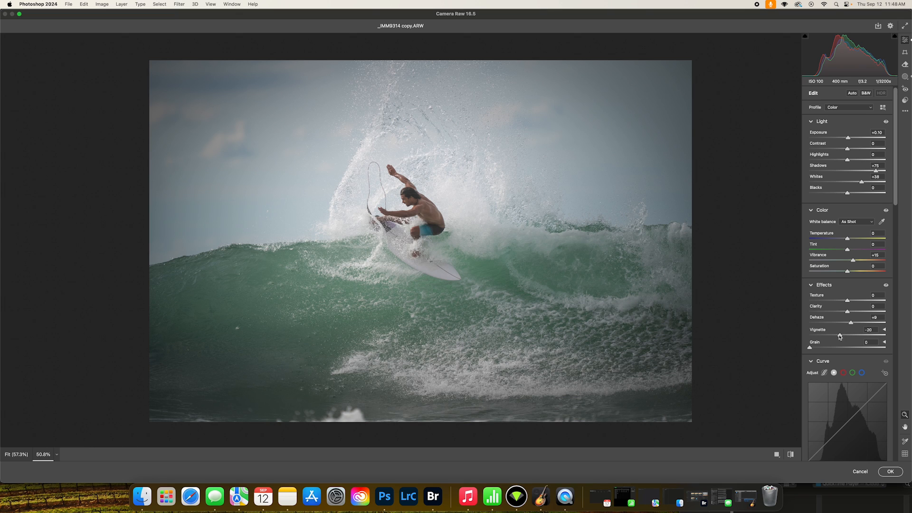
key("backslash")
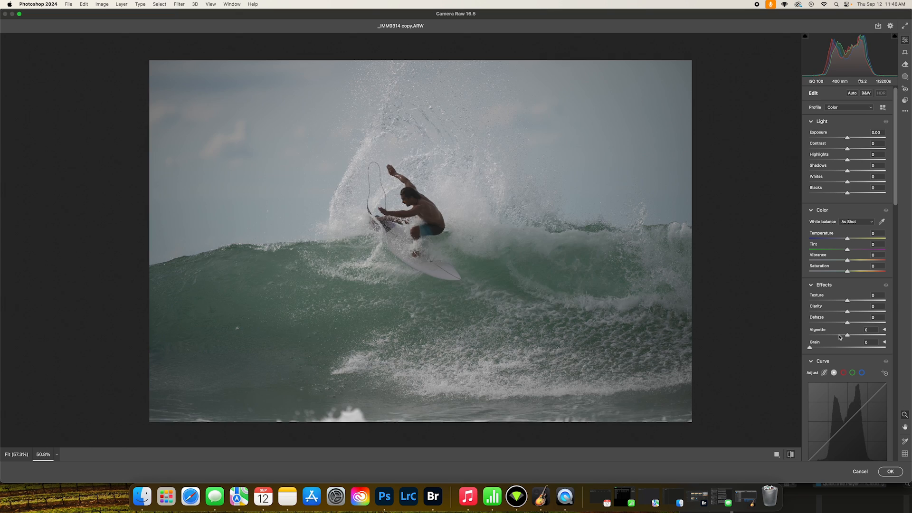
key("backslash")
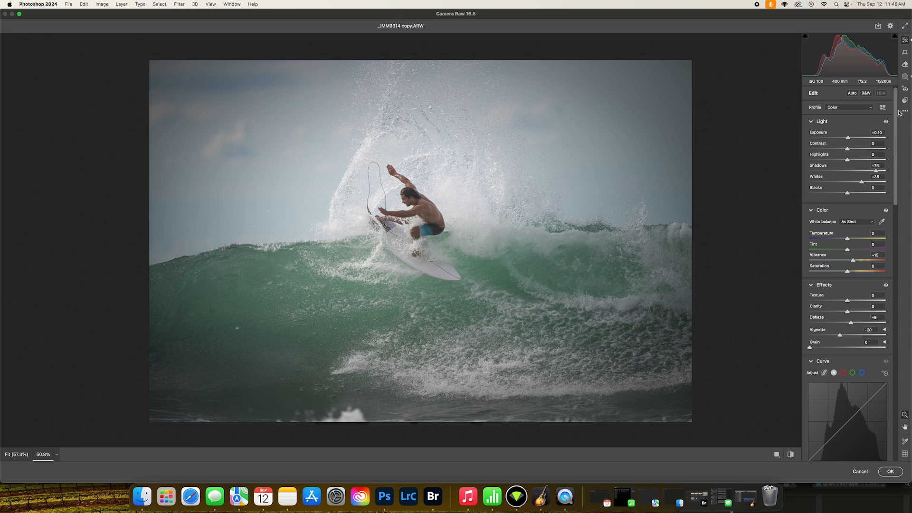
Step: Set the surfer's radial mask to Exposure +0.45 with slightly lower Blacks, and compare the photo before and after
left_click(905, 77)
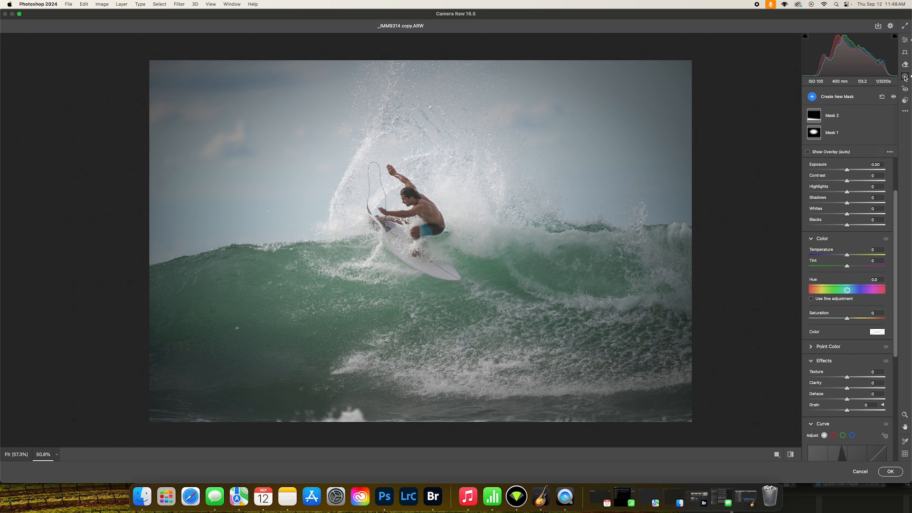
left_click(831, 132)
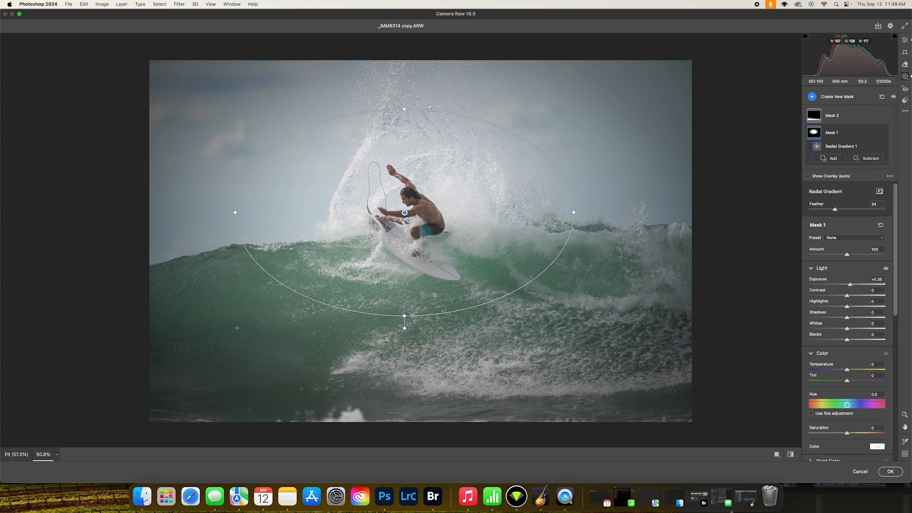
left_click_drag(849, 285, 850, 285)
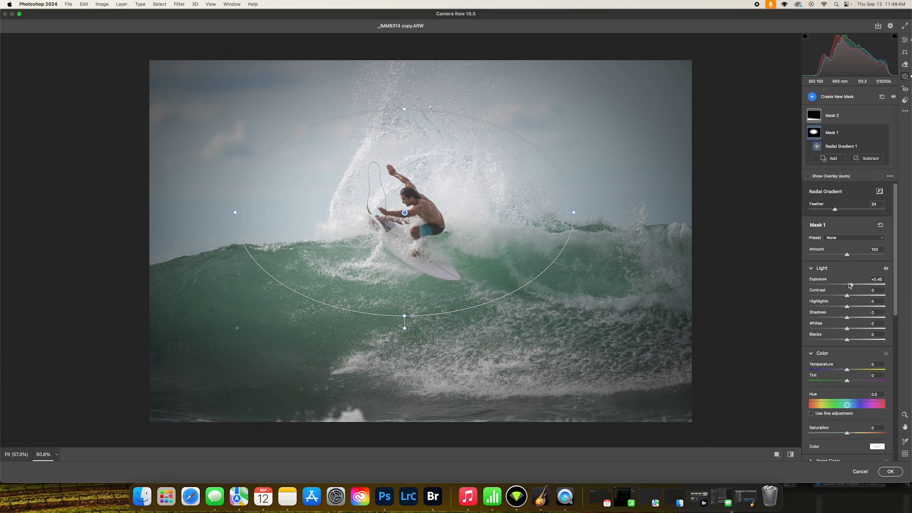
left_click(847, 339)
left_click_drag(847, 340, 845, 340)
key("Escape")
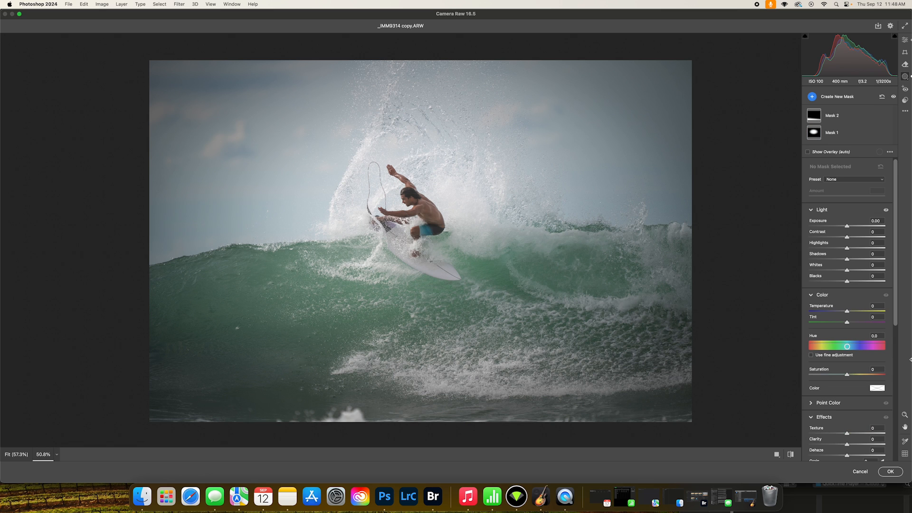
key("backslash")
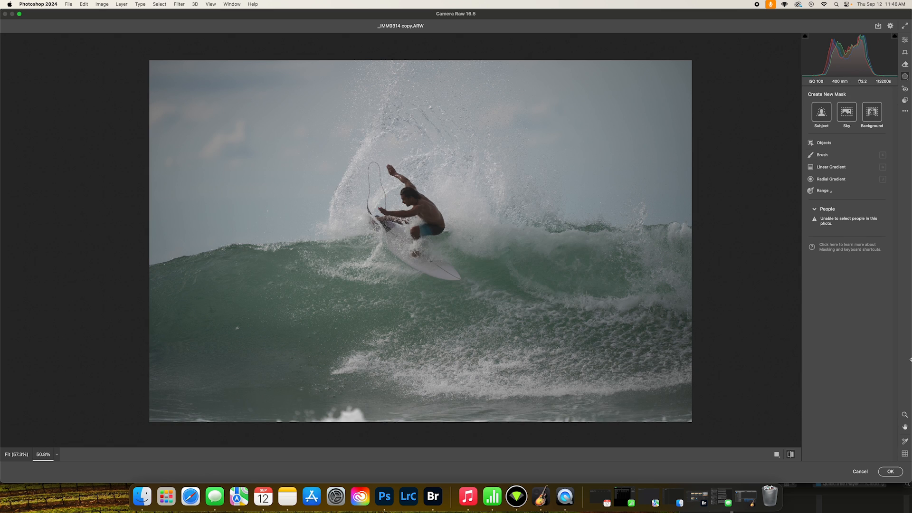
key("backslash")
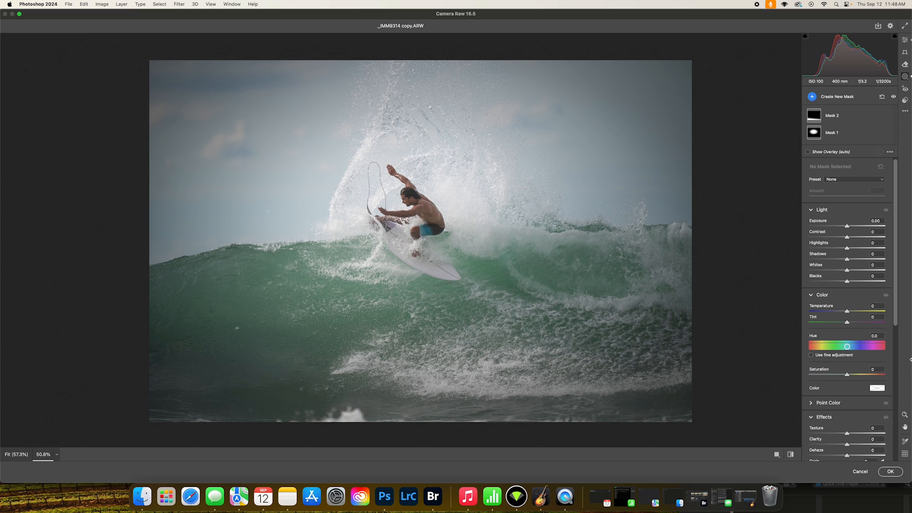
Step: Compare the surfer photo before and after the edits, and inspect the surfer up close from the global edit settings
key("backslash")
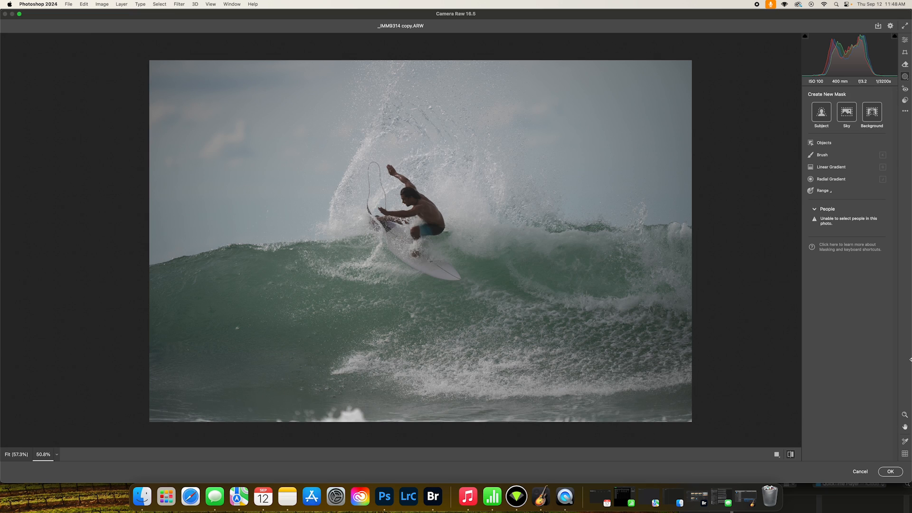
key("backslash")
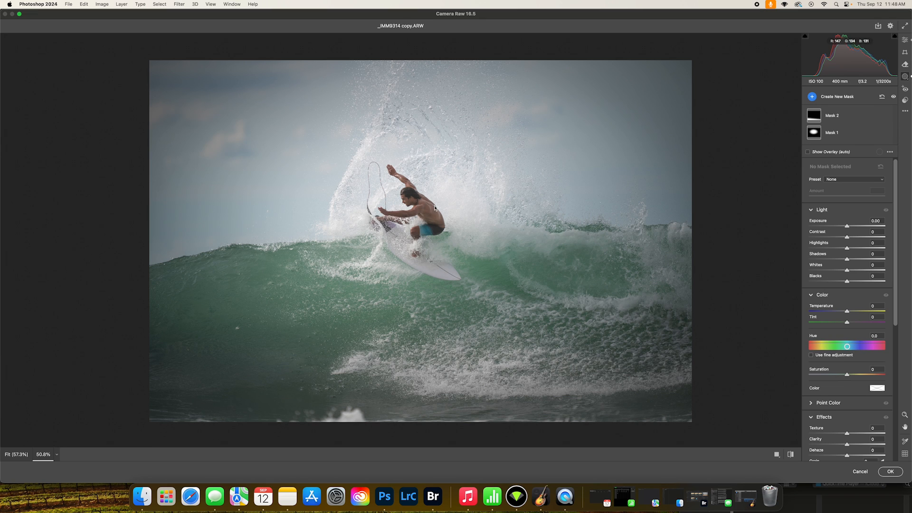
key("e")
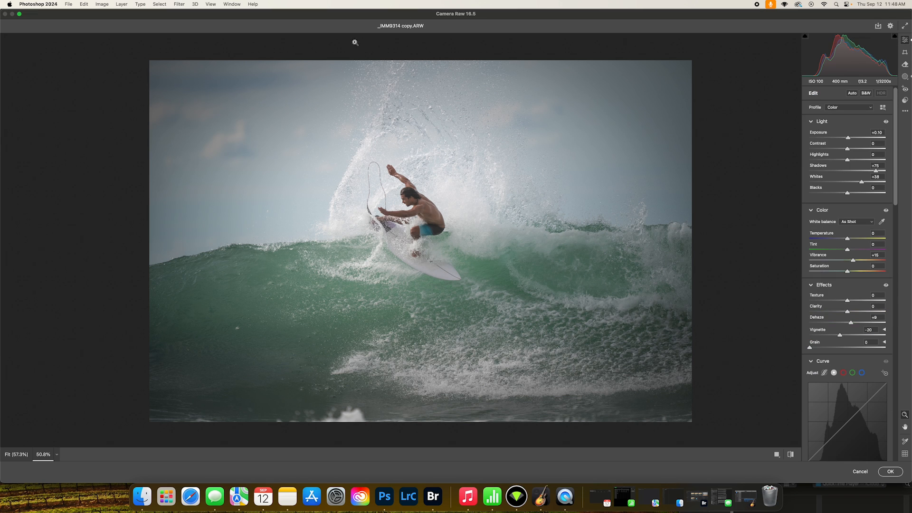
left_click_drag(404, 185, 462, 209)
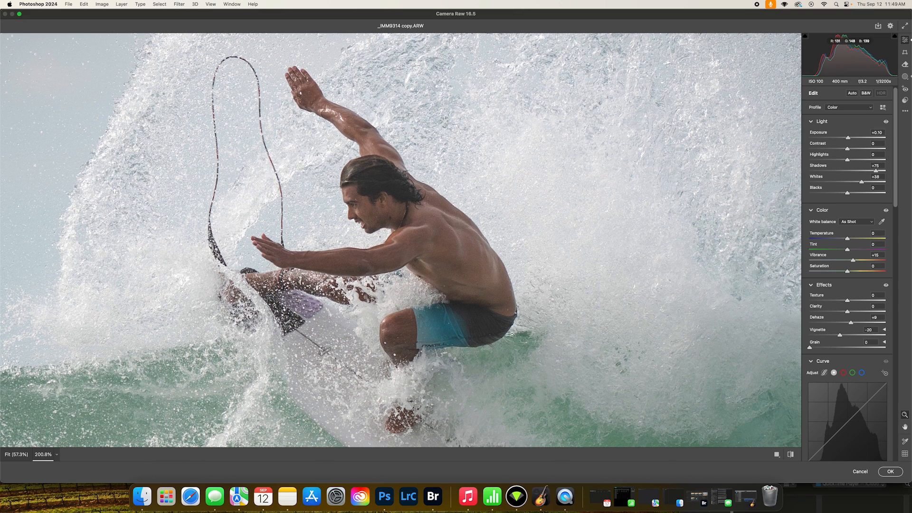
scroll(541, 305, "down", 10)
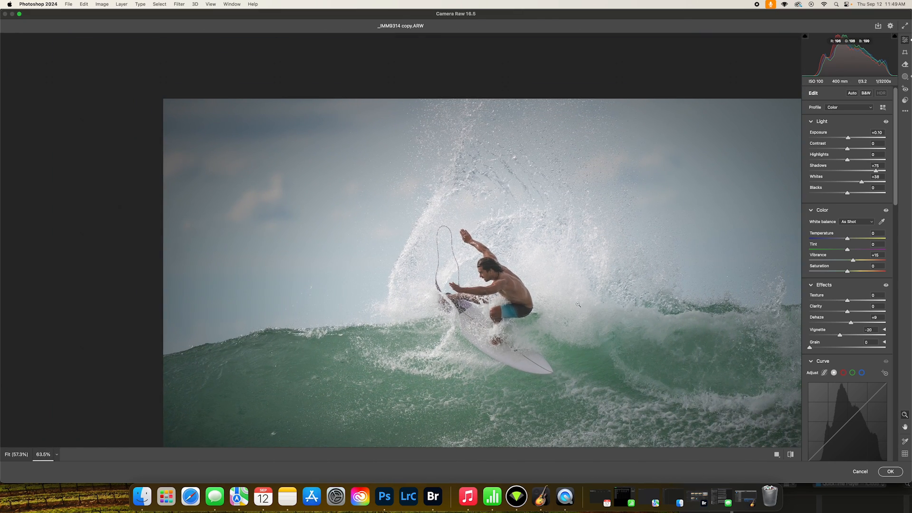
scroll(566, 304, "down", 3)
left_click_drag(578, 320, 481, 221)
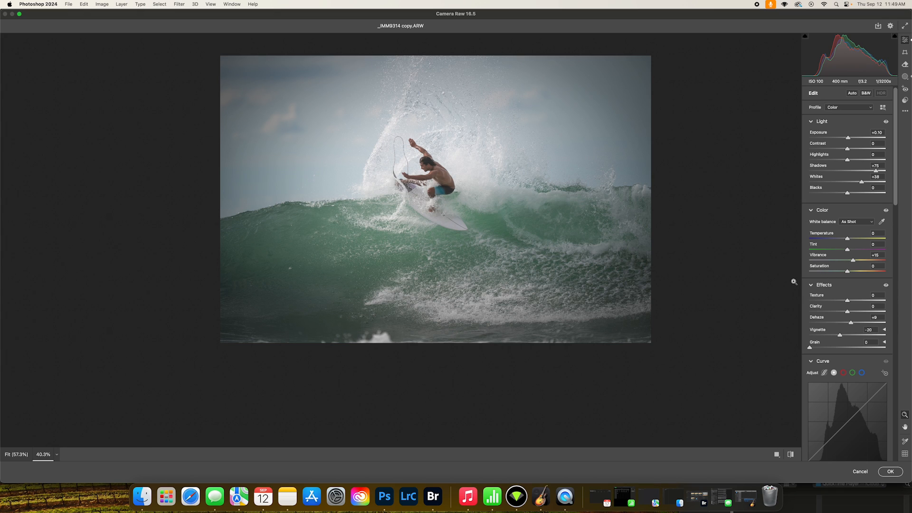
Step: Set the photo's Noise Reduction to 14 in the Detail settings, judging it on a close view of the surfer
scroll(851, 345, "down", 1)
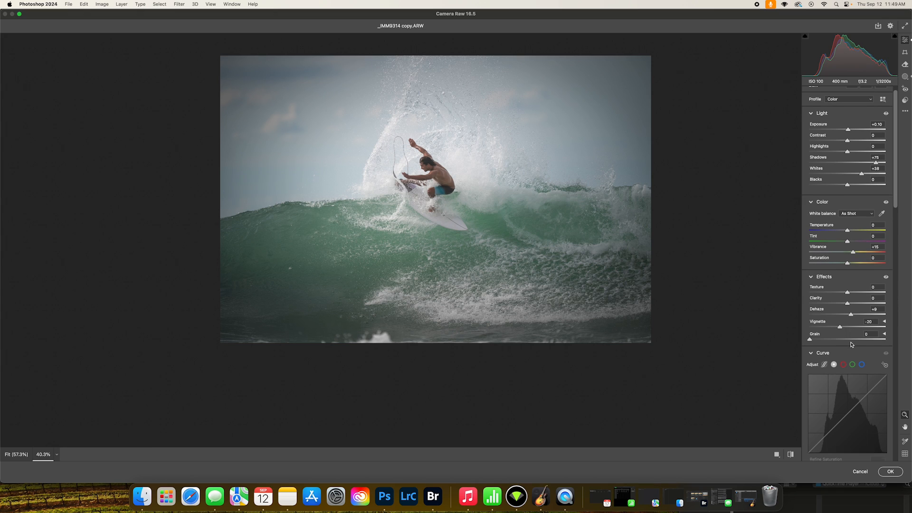
scroll(849, 352, "down", 2)
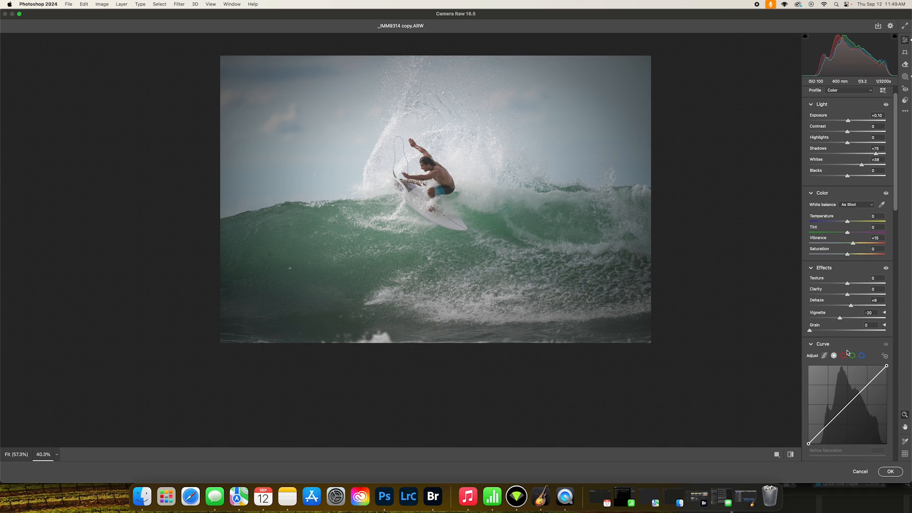
scroll(849, 352, "down", 20)
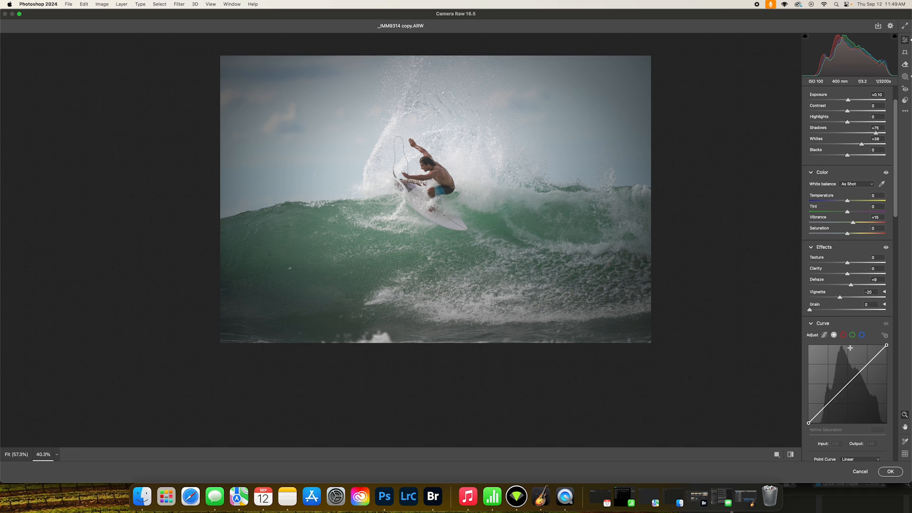
scroll(851, 350, "down", 15)
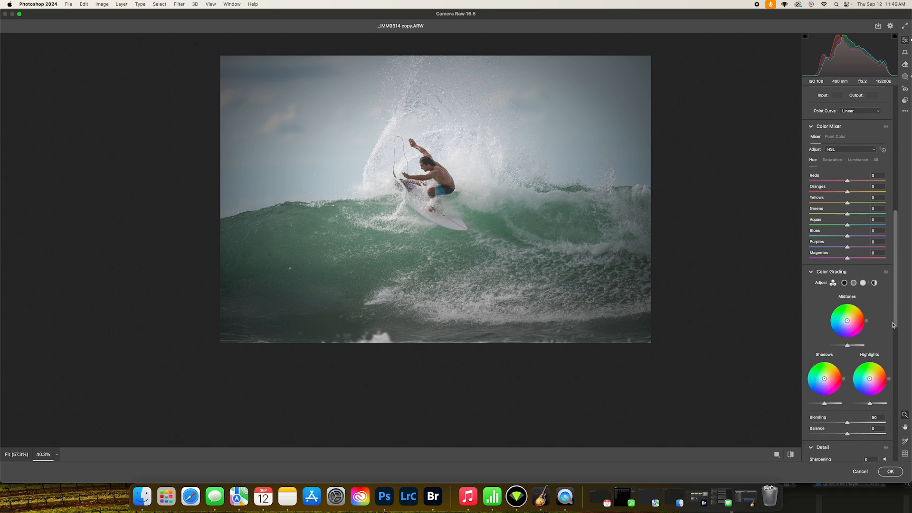
left_click_drag(897, 295, 892, 345)
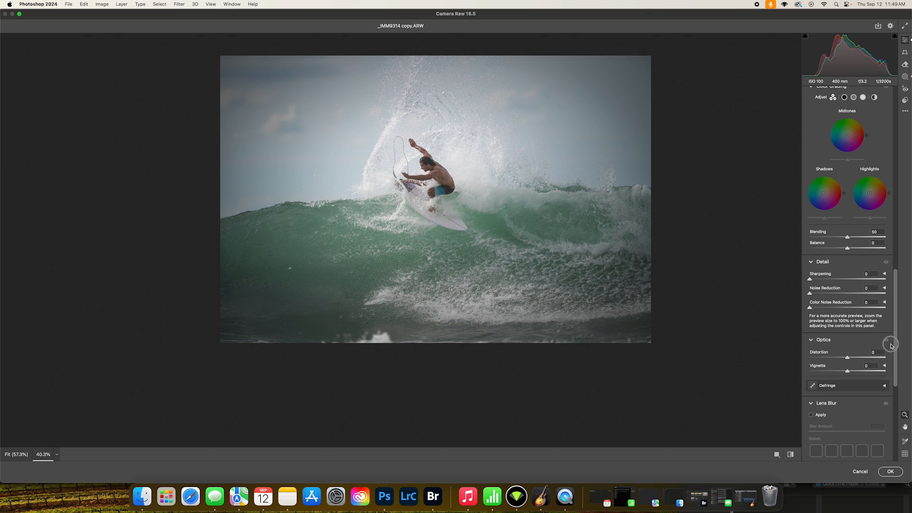
left_click_drag(419, 186, 499, 190)
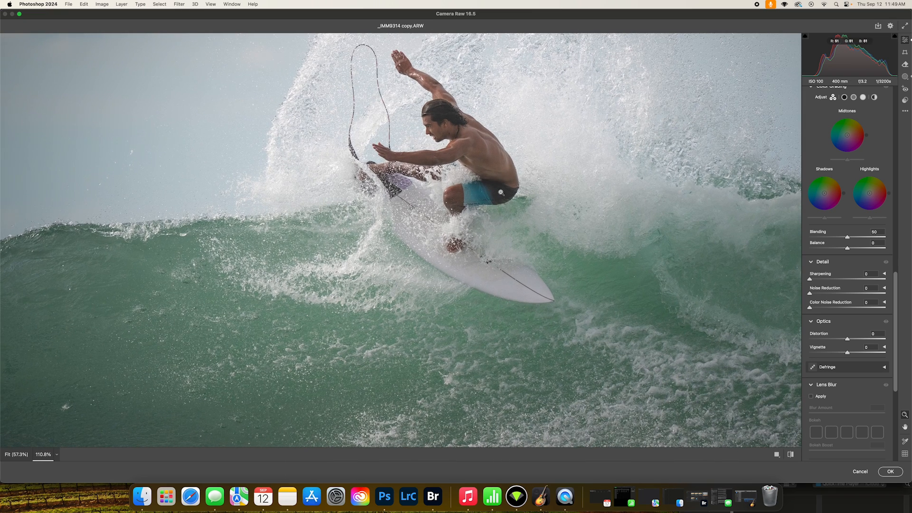
scroll(445, 234, "up", 3)
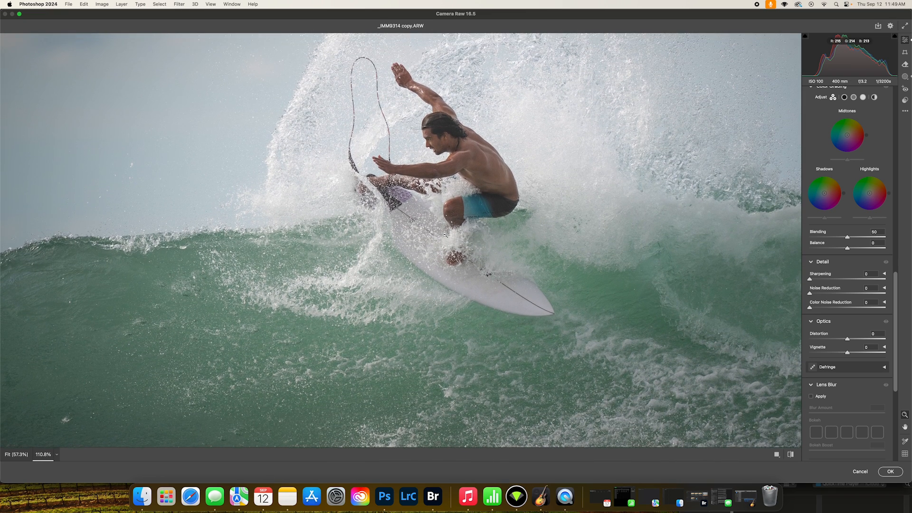
scroll(511, 257, "up", 1)
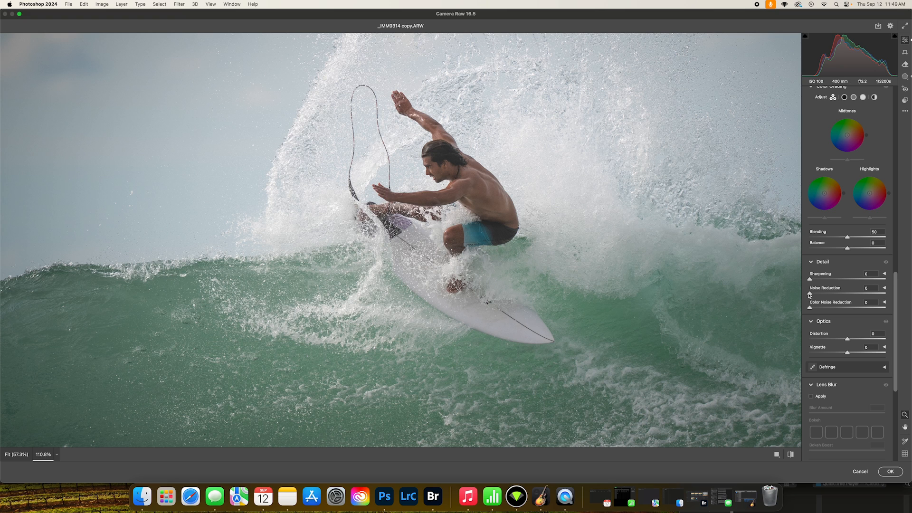
left_click_drag(811, 296, 825, 295)
left_click(441, 164)
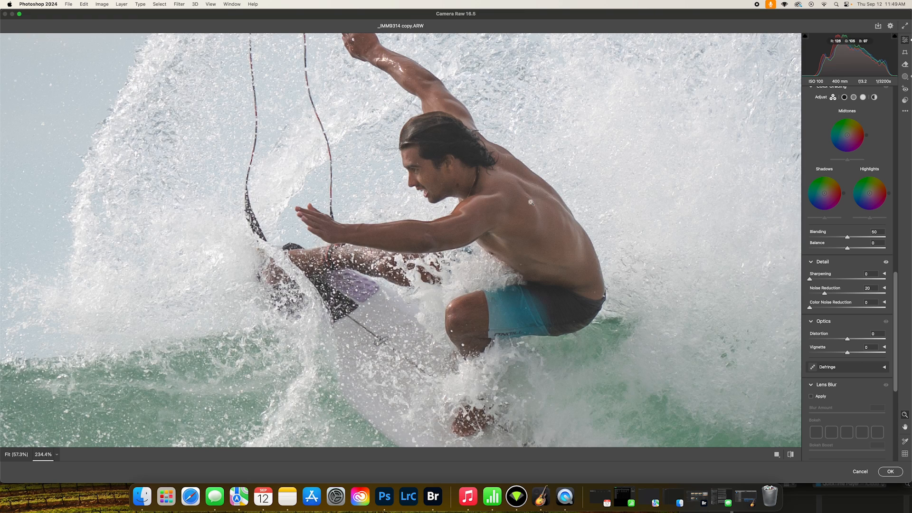
left_click_drag(825, 292, 820, 292)
scroll(556, 257, "down", 2)
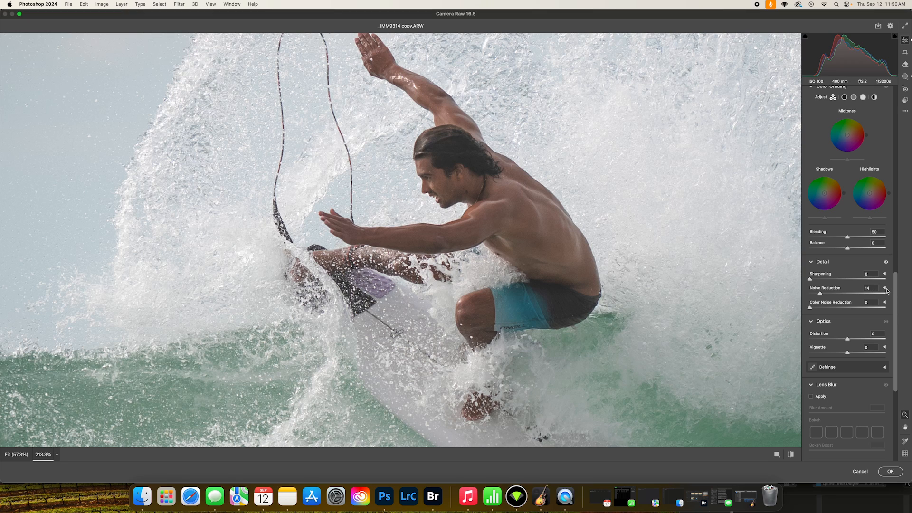
Step: Review the whole surfer photo and apply the Camera Raw Filter to Layer 1
scroll(595, 305, "down", 10)
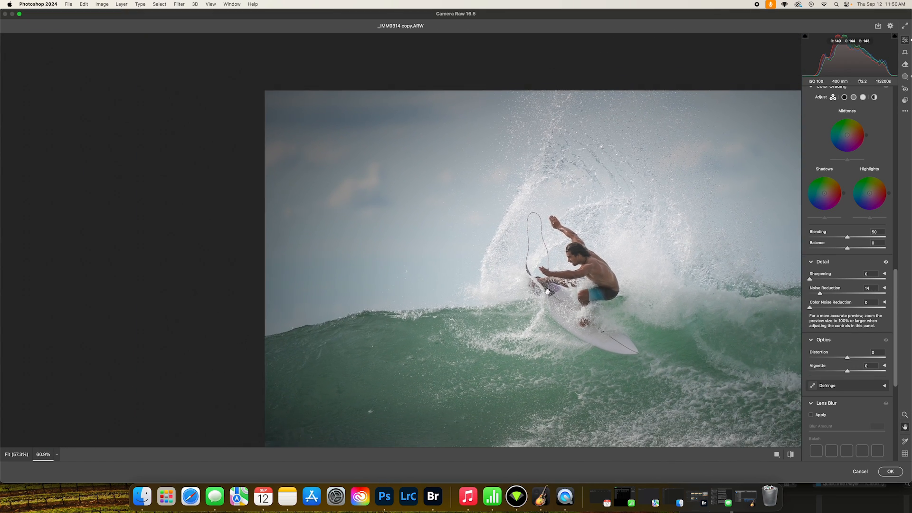
left_click_drag(548, 291, 385, 194)
left_click_drag(488, 210, 484, 215)
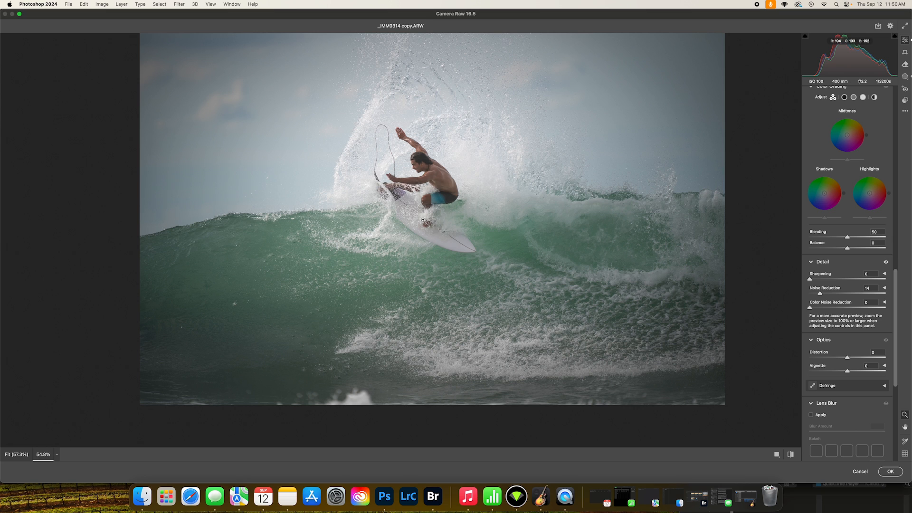
scroll(423, 220, "up", 3)
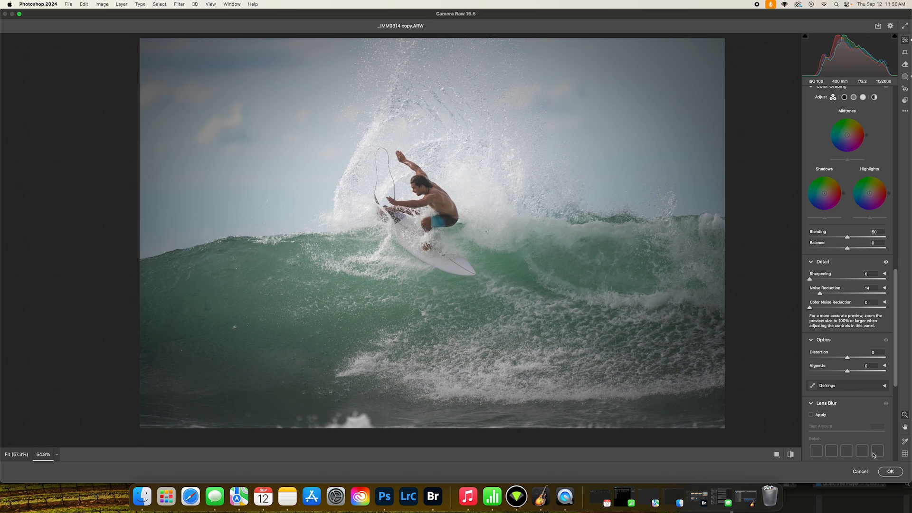
left_click(891, 471)
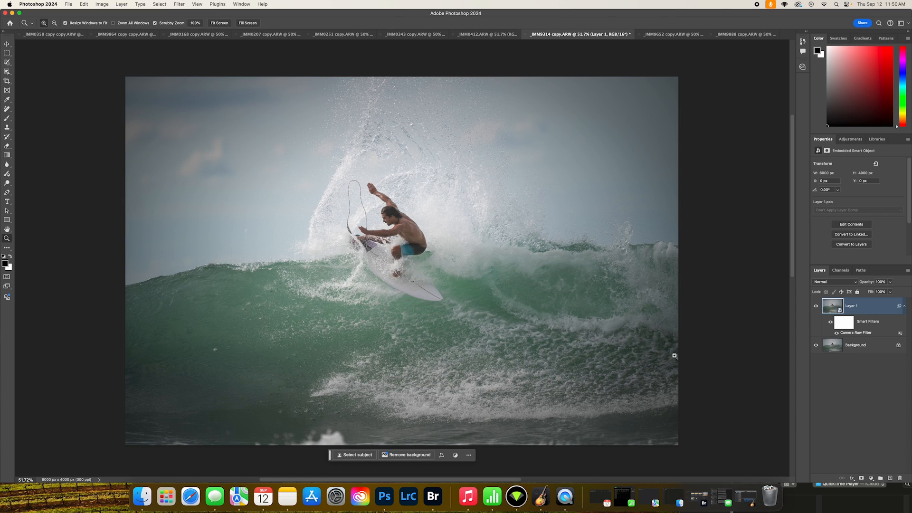
Step: Compare the edited surfer layer with the original Background by repeatedly hiding and showing Layer 1
left_click(816, 306)
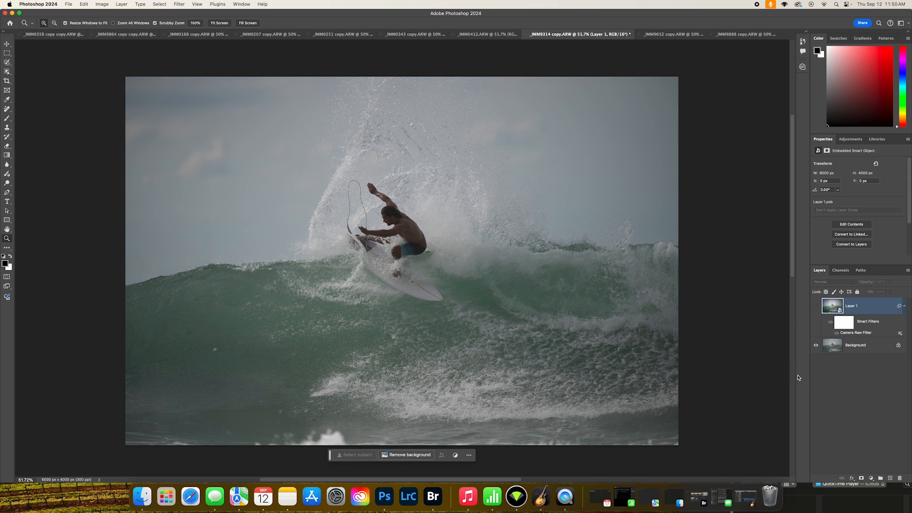
left_click(817, 307)
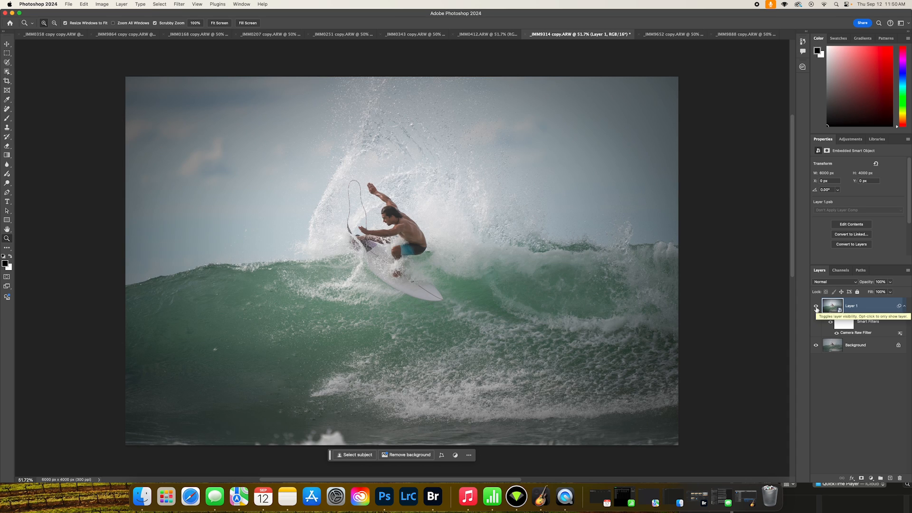
left_click(817, 307)
left_click(817, 307)
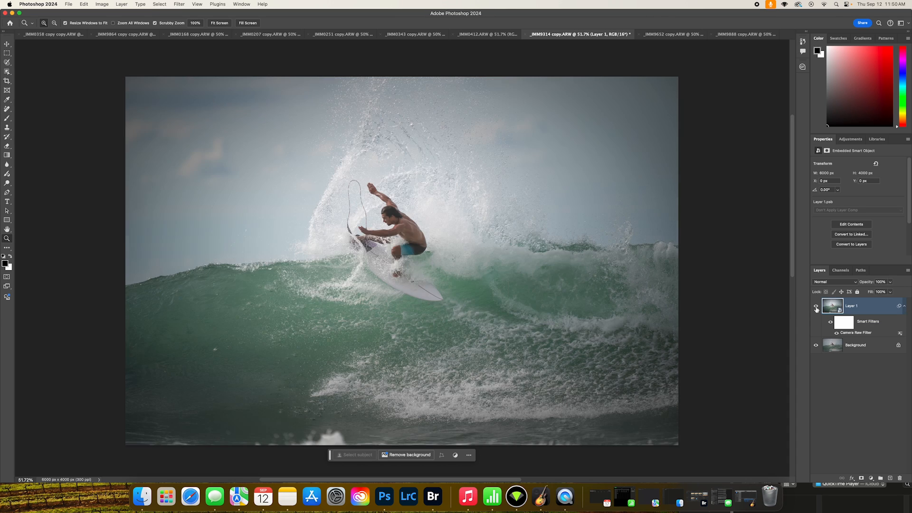
left_click(816, 308)
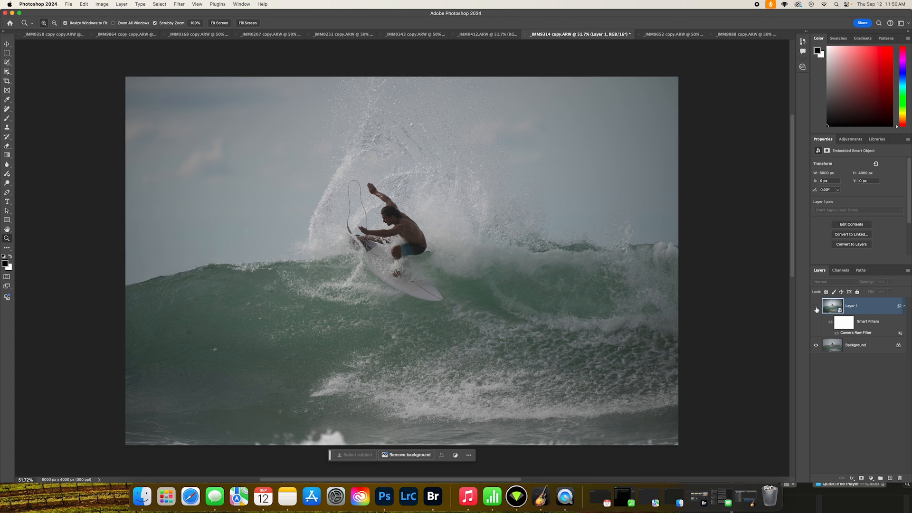
left_click(817, 307)
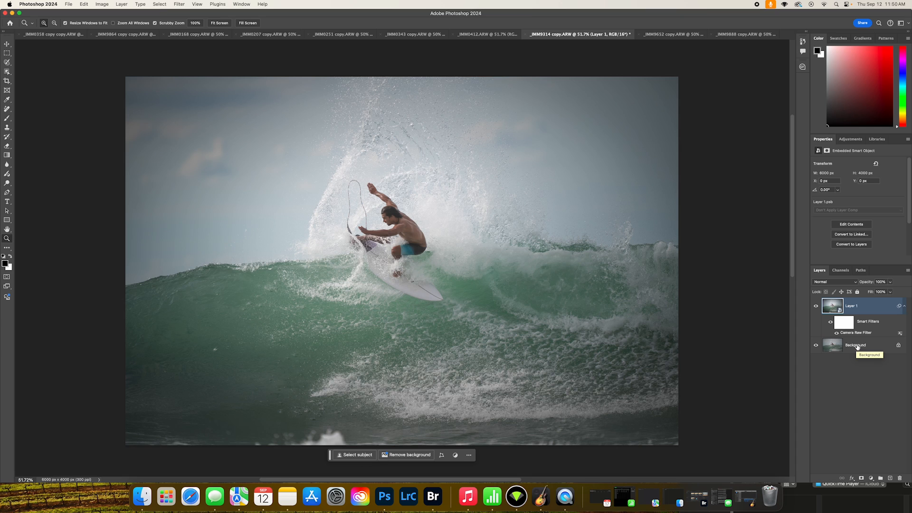
Step: Look through the other open photos, including _IMM0358, _IMM0207 and _IMM0412, and return to _IMM9314
left_click(62, 36)
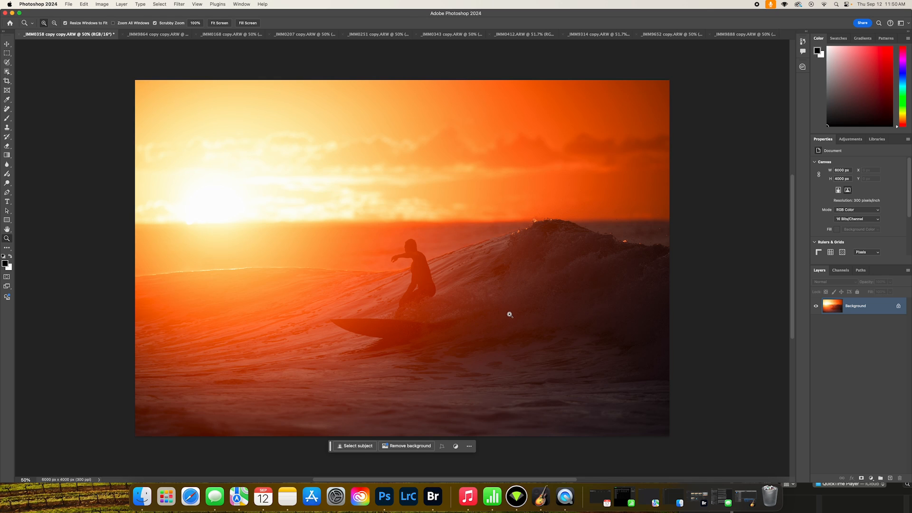
left_click(298, 38)
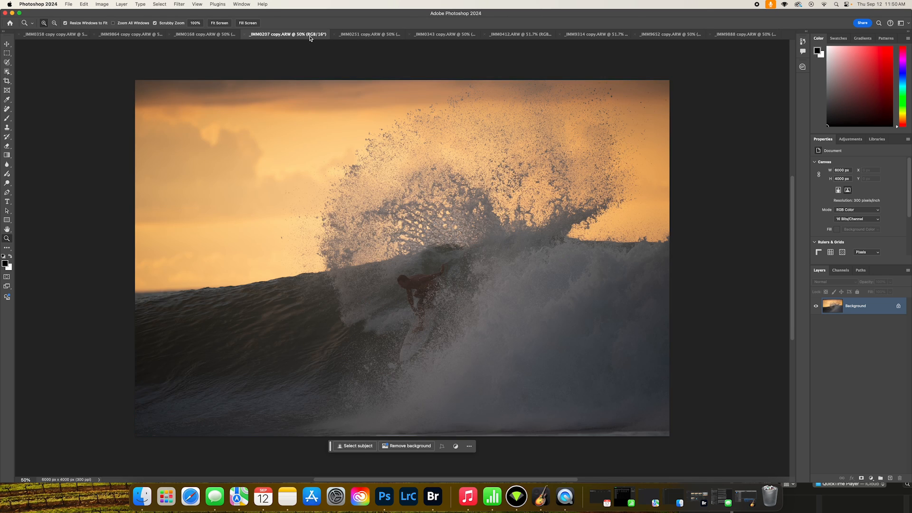
left_click(379, 39)
left_click(433, 38)
left_click(507, 37)
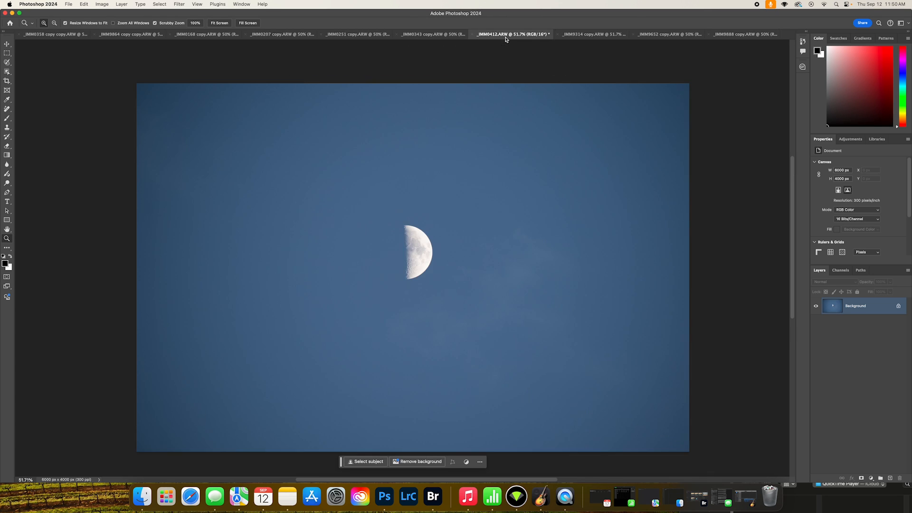
left_click(597, 37)
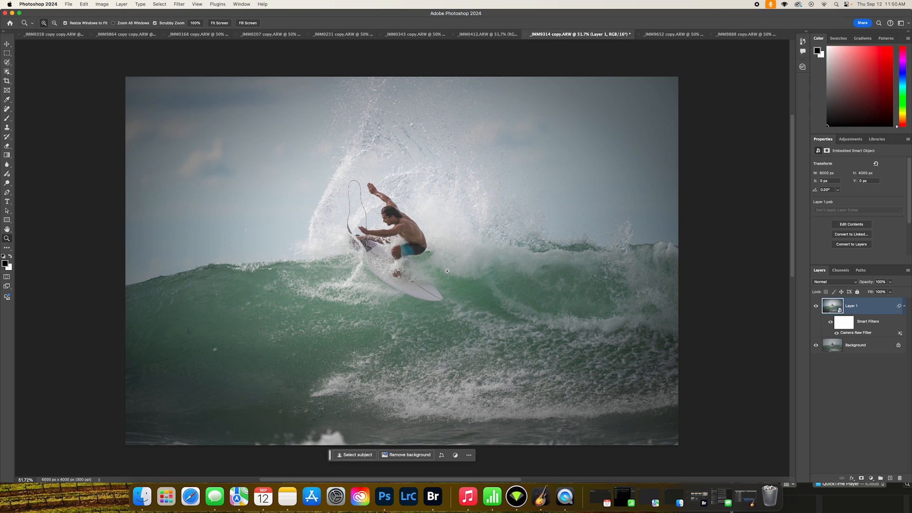
Step: Reopen Layer 1's Camera Raw Filter and nudge the global Tint slightly, comparing the photo with its unedited version
scroll(447, 268, "down", 2)
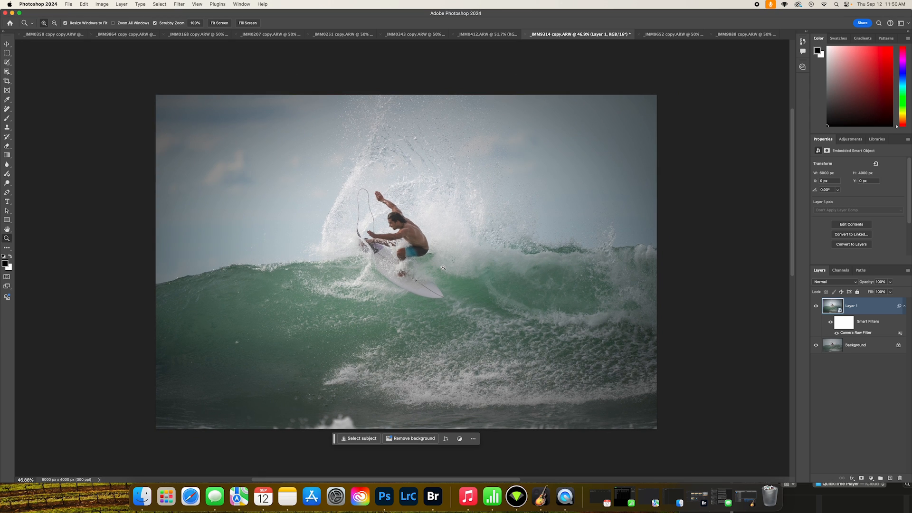
left_click(191, 4)
left_click(351, 67)
double_click(862, 335)
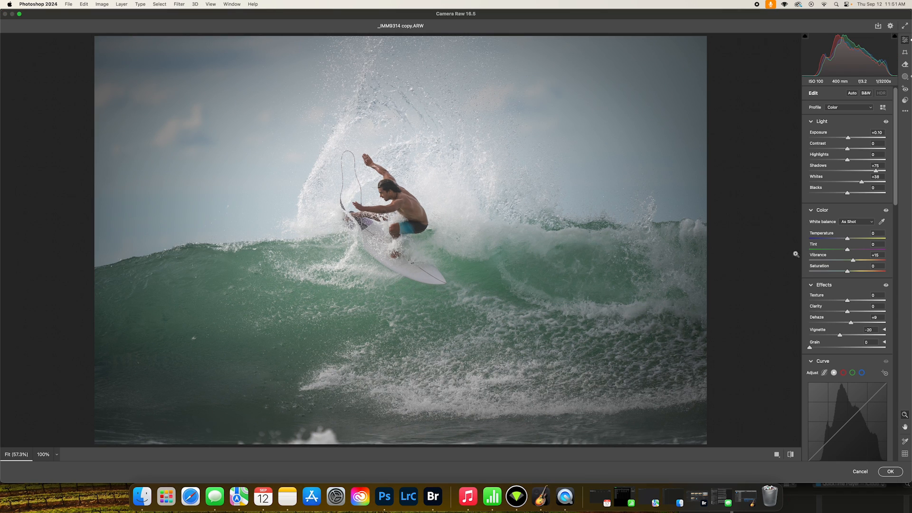
left_click(848, 250)
left_click_drag(847, 250, 846, 250)
key("backslash")
key("backslash")
Step: Fine-tune the surfer photo's global Temperature and Tint, and apply the Camera Raw changes to Layer 1
left_click(848, 240)
left_click_drag(848, 241, 847, 242)
left_click_drag(845, 240, 848, 242)
left_click_drag(849, 251, 847, 251)
left_click(891, 471)
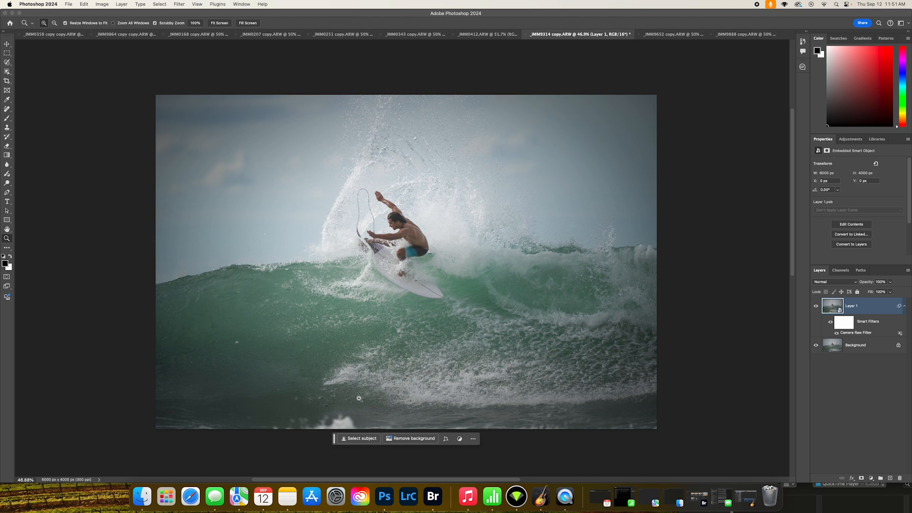
Step: Switch to Safari and search the web for "sony 400mm f2.8"
left_click(190, 497)
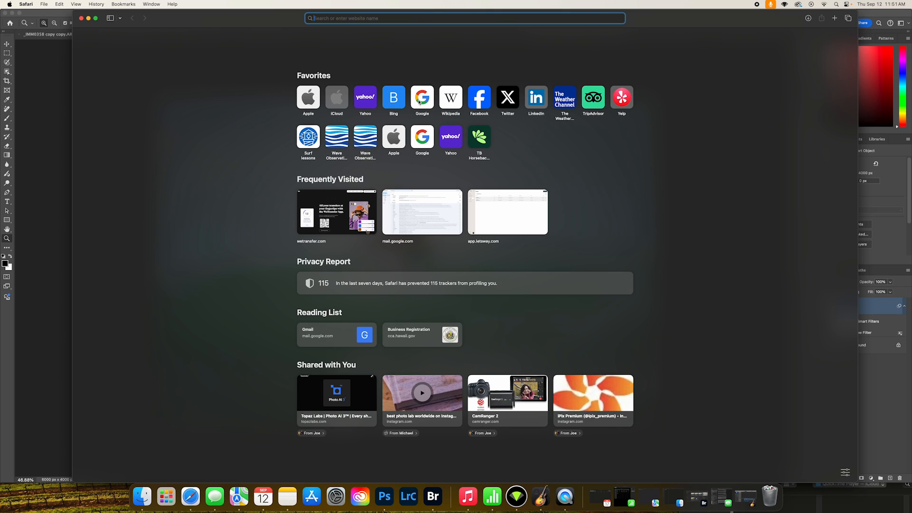
type("son")
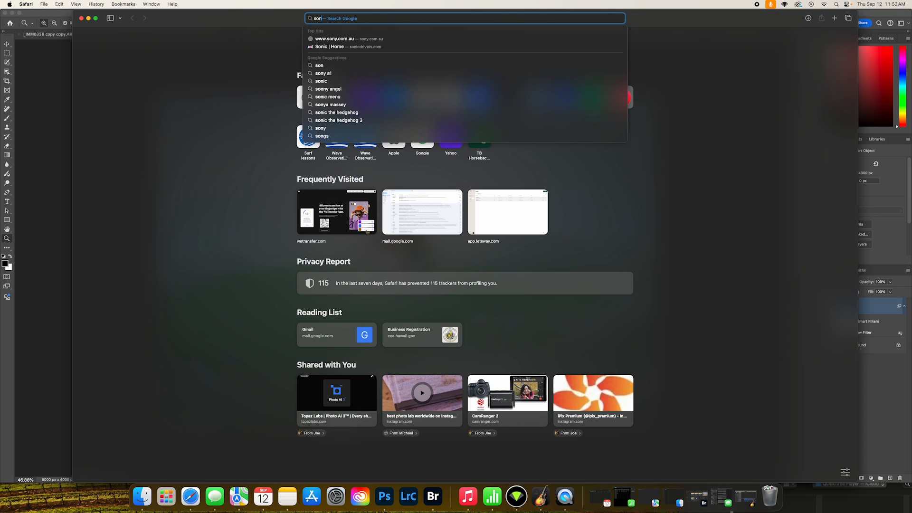
type("y 400mm")
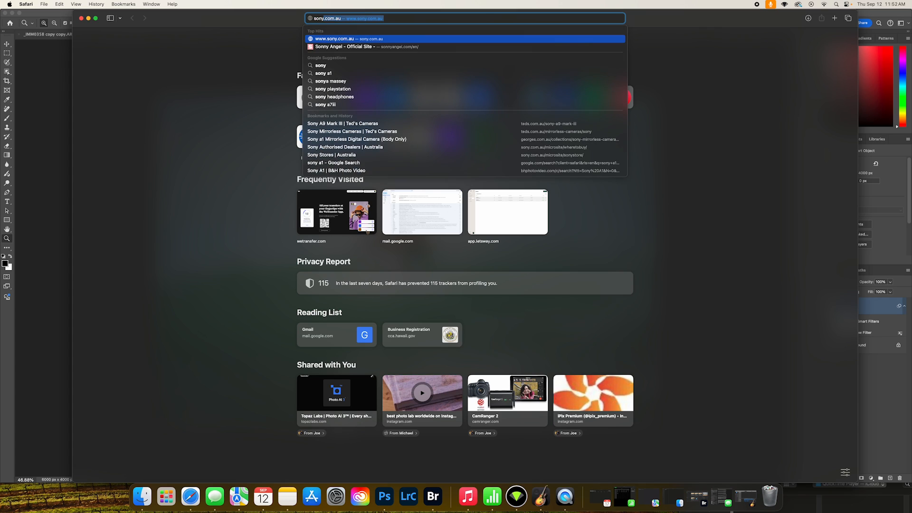
type(" f2.8")
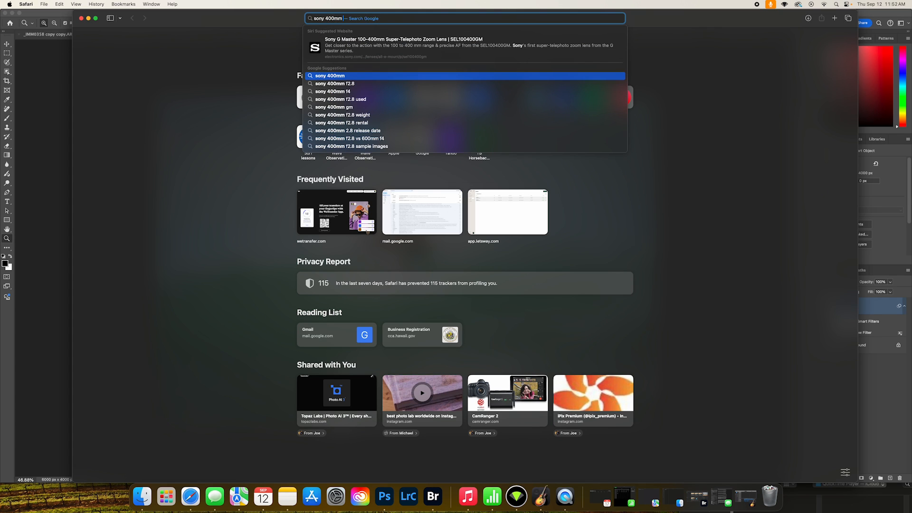
key("Return")
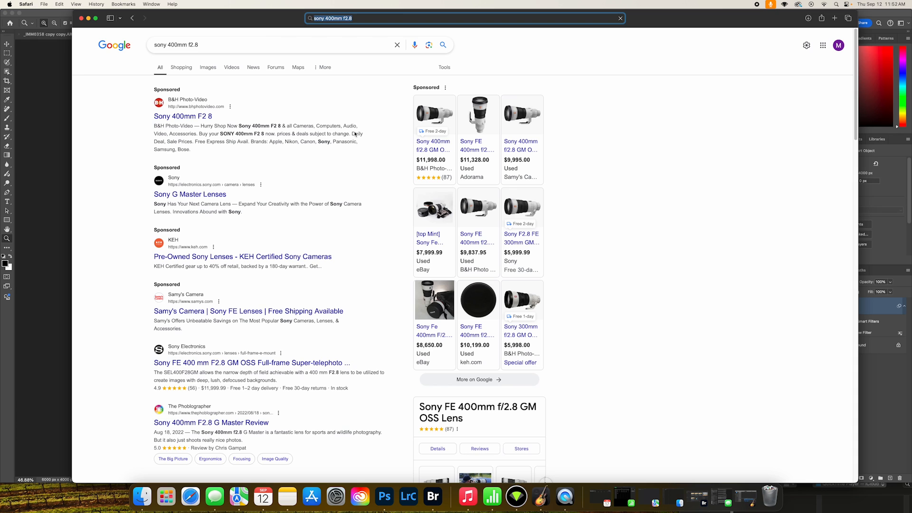
Step: Open the Sony FE 400mm f/2.8 GM OSS Lens page from B&H's results and examine its price and description
left_click(186, 117)
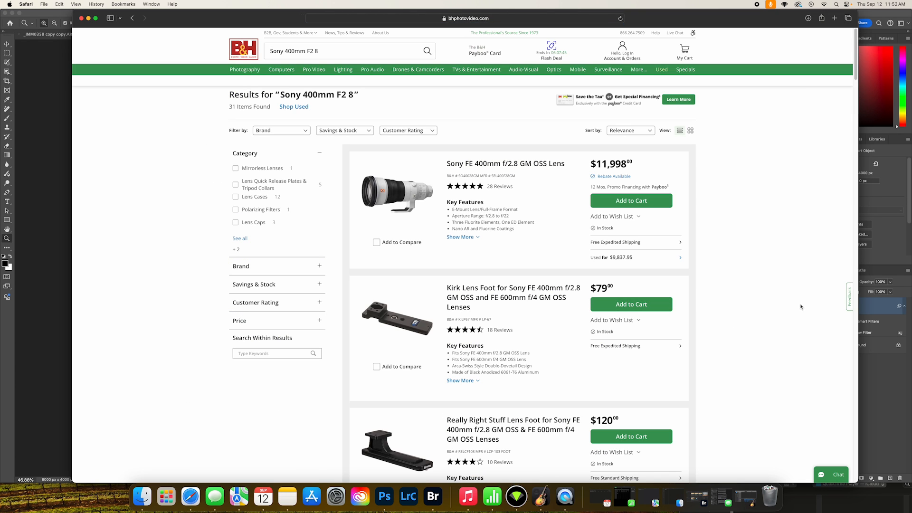
left_click(479, 164)
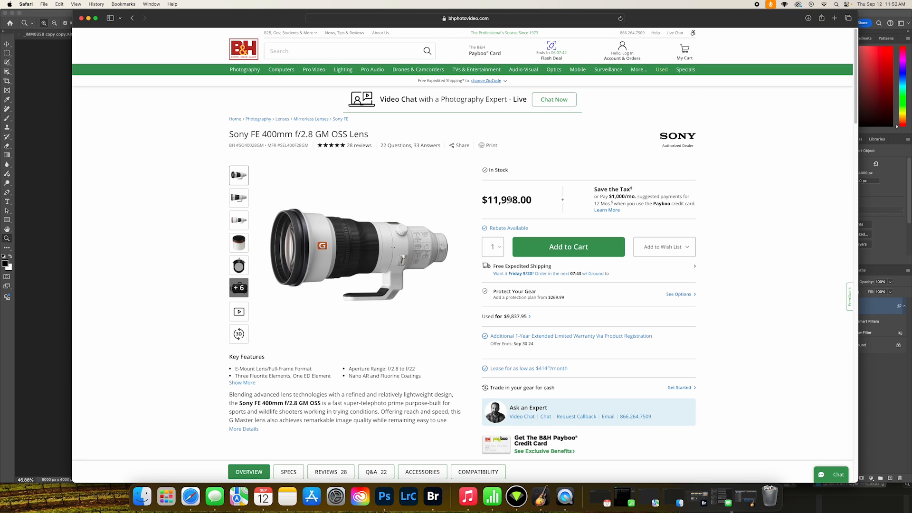
triple_click(509, 200)
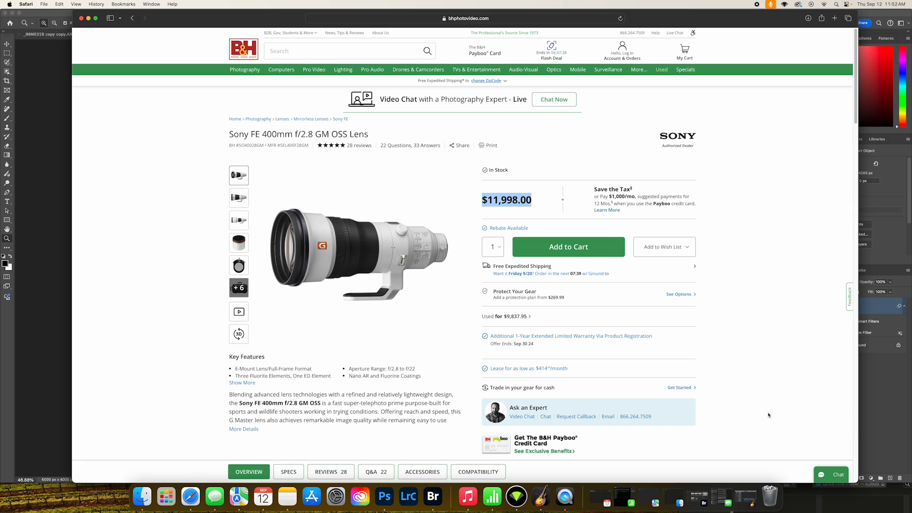
scroll(772, 367, "down", 1)
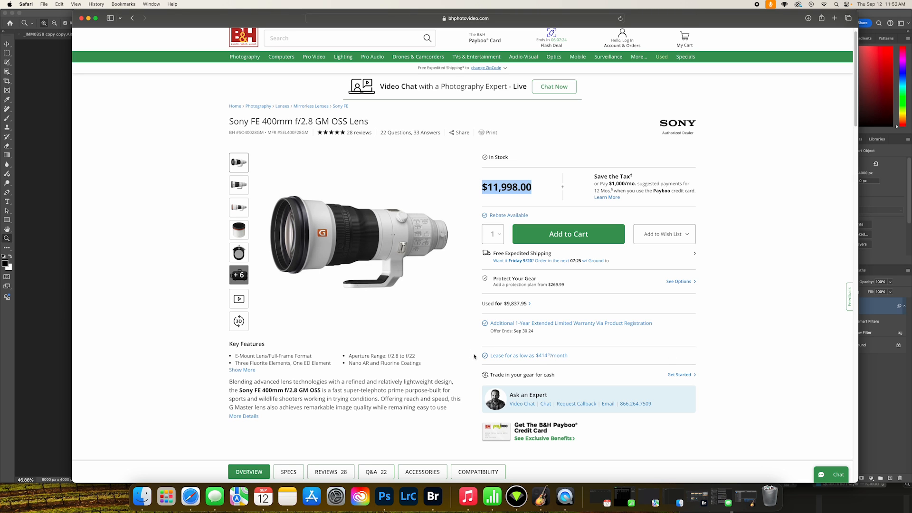
scroll(368, 398, "down", 3)
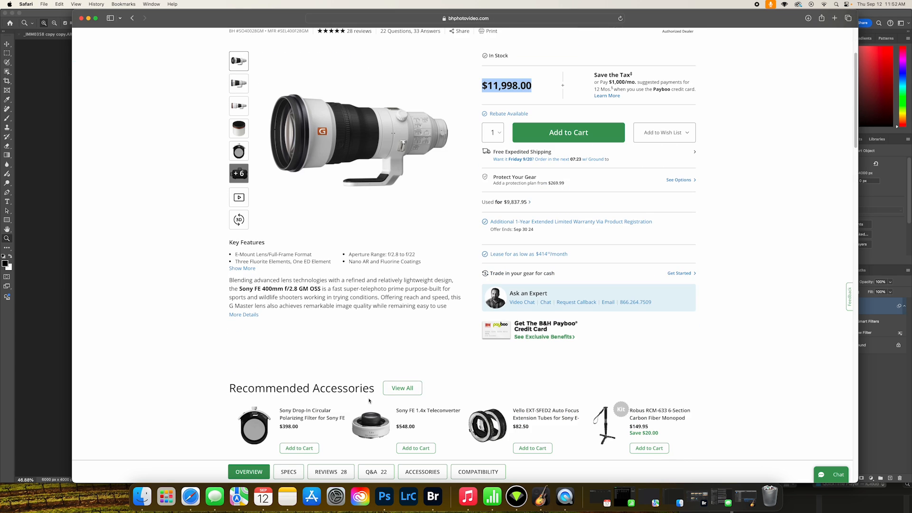
scroll(394, 375, "up", 3)
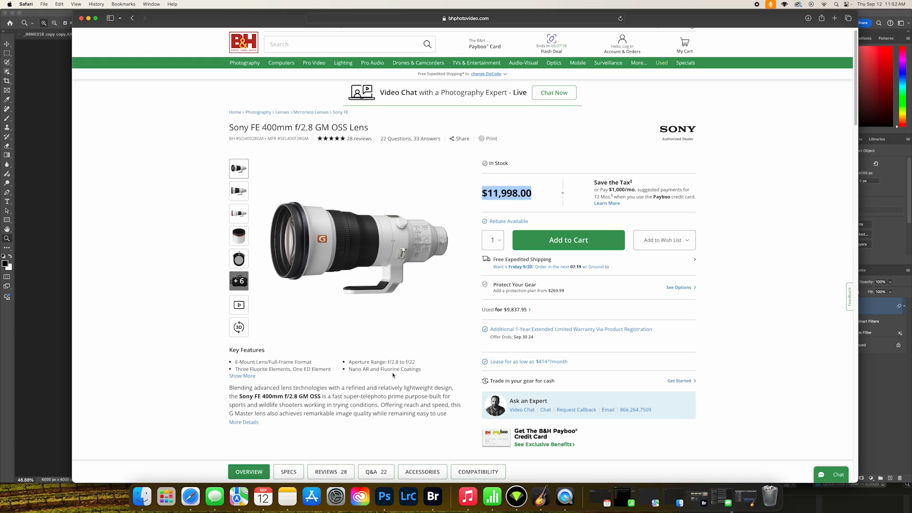
triple_click(335, 402)
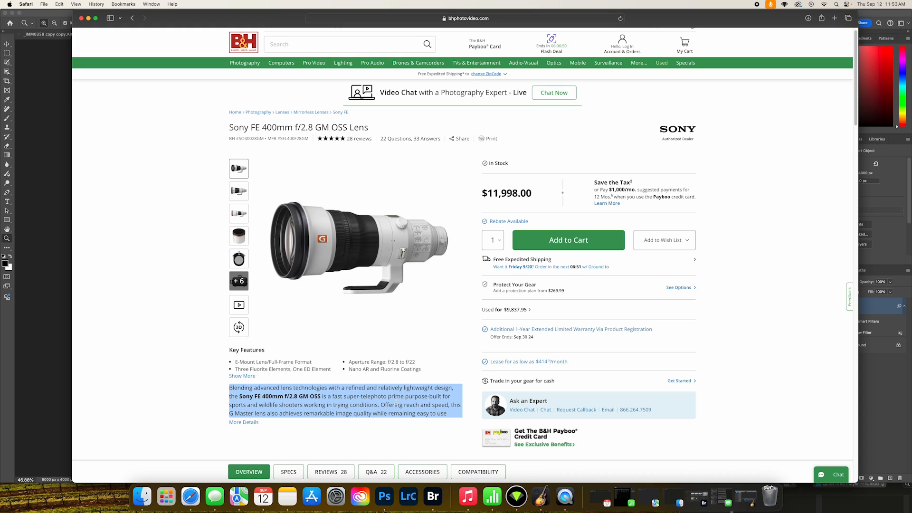
left_click(329, 398)
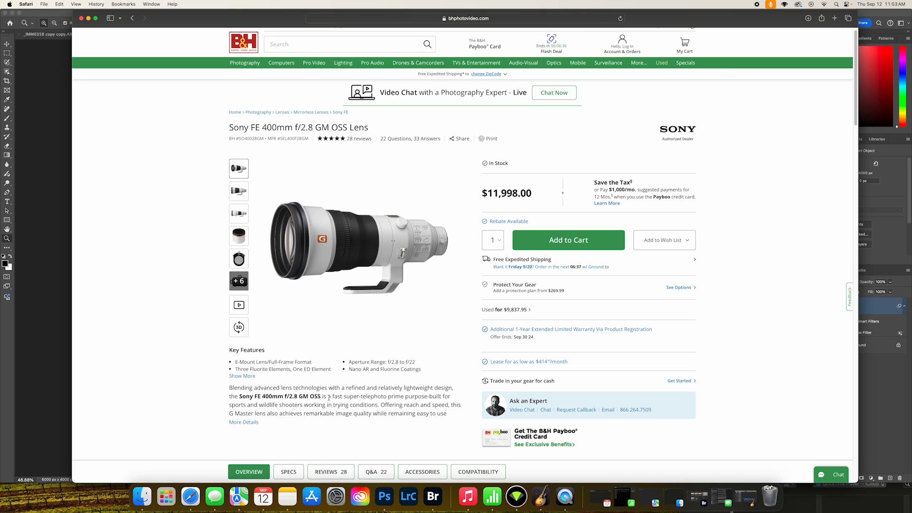
Step: Browse the lens's enlarged product images, including the in-use photo, hood, carrying case, side and angled views, and drop-in filter
left_click(239, 214)
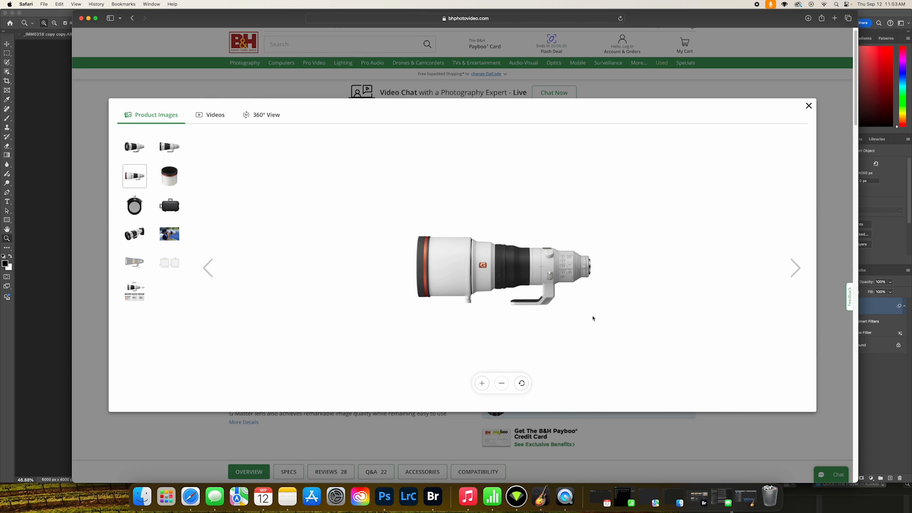
left_click(169, 235)
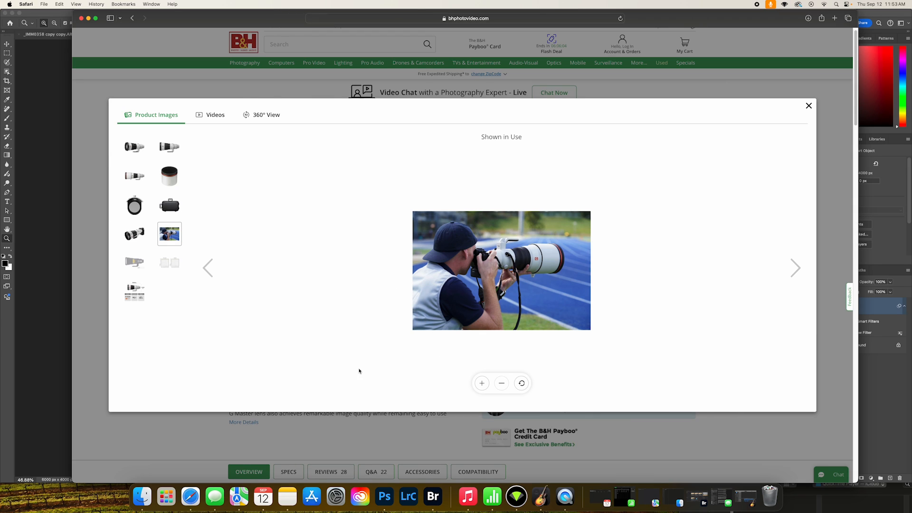
left_click(174, 180)
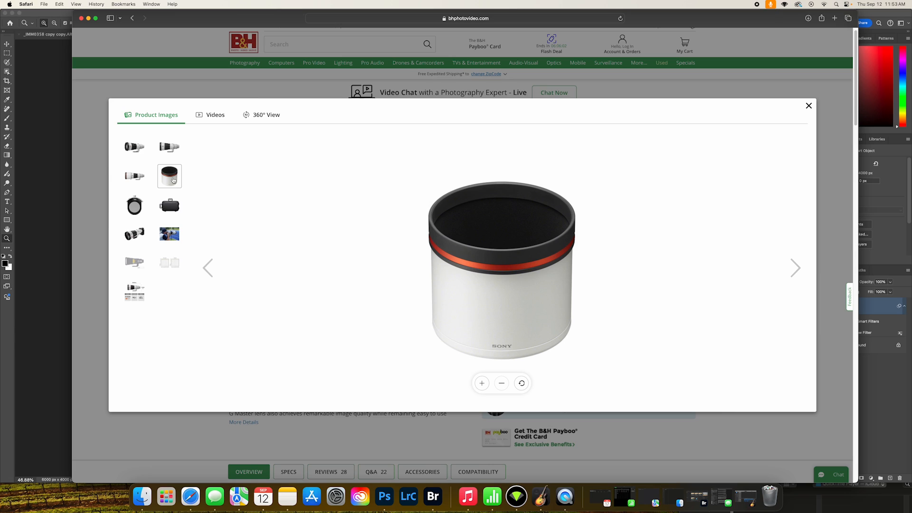
left_click(174, 212)
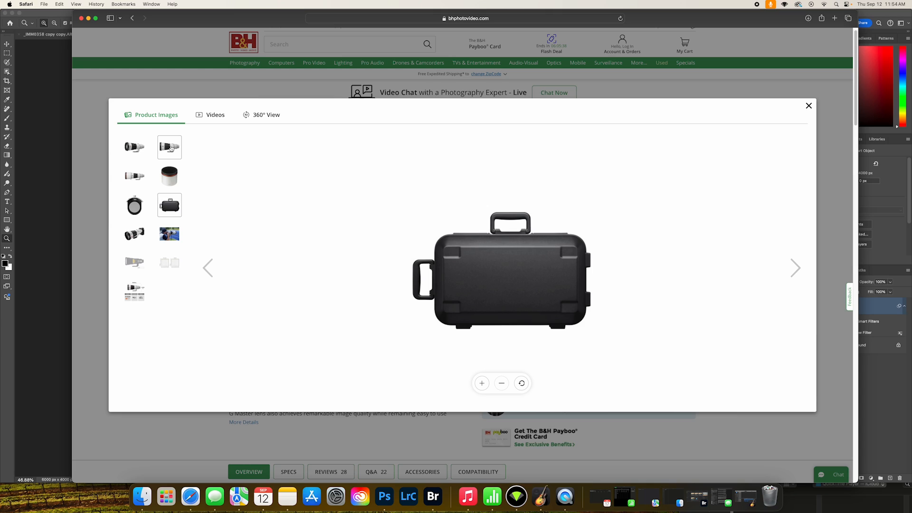
left_click(170, 148)
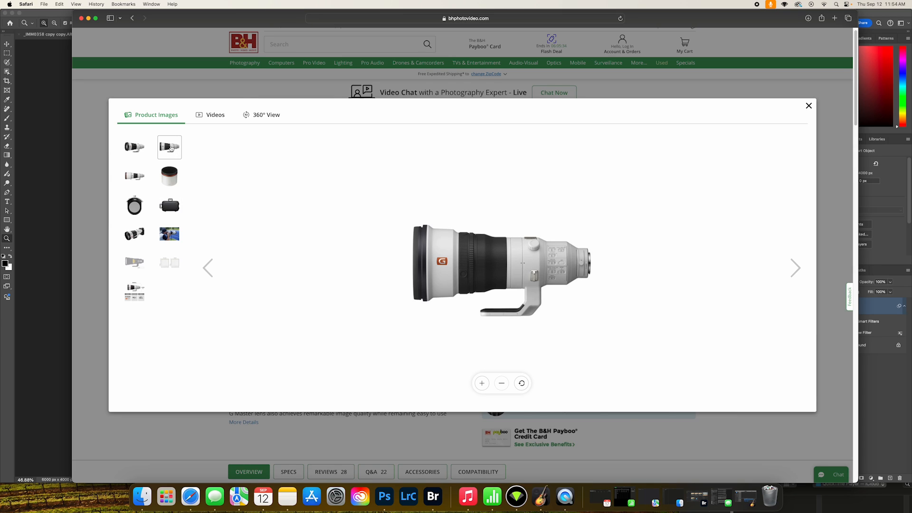
left_click(133, 148)
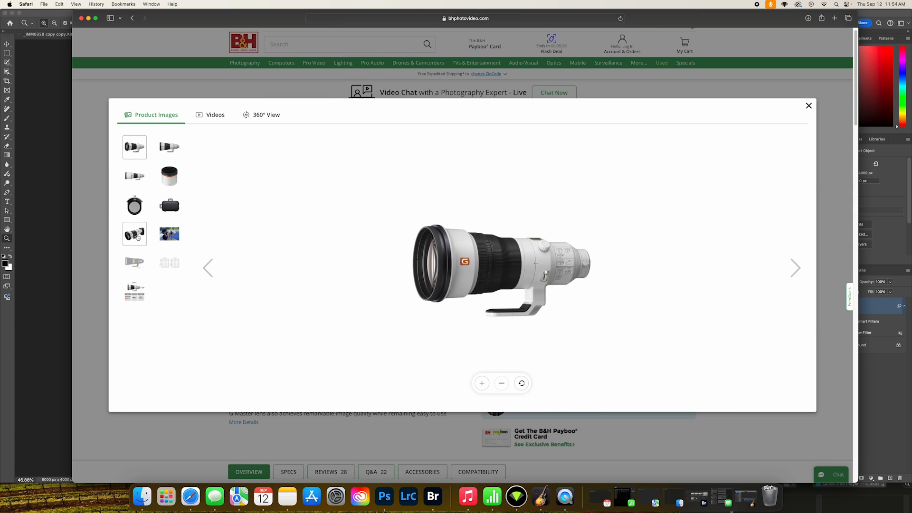
left_click(137, 209)
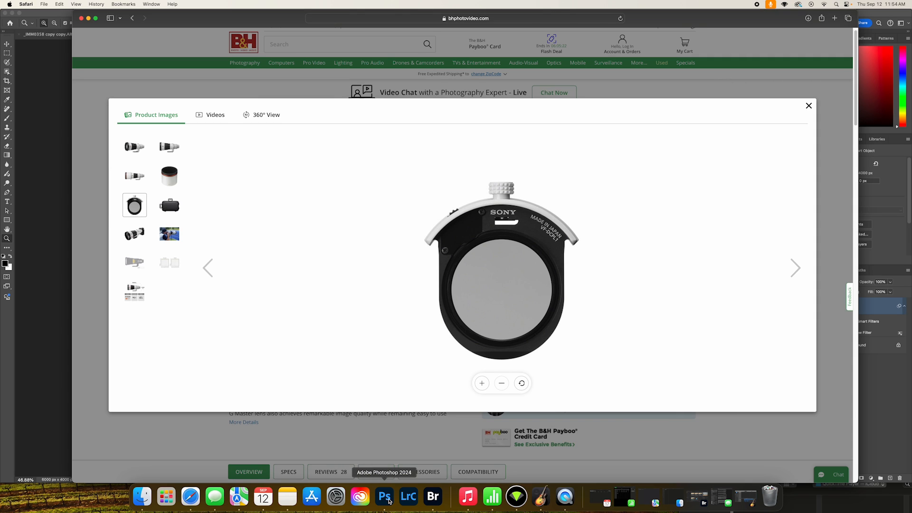
Step: Switch to Photoshop and look through the open surf photos, including _IMM0207, _IMM0168, _IMM9314 and _IMM9888
left_click(388, 500)
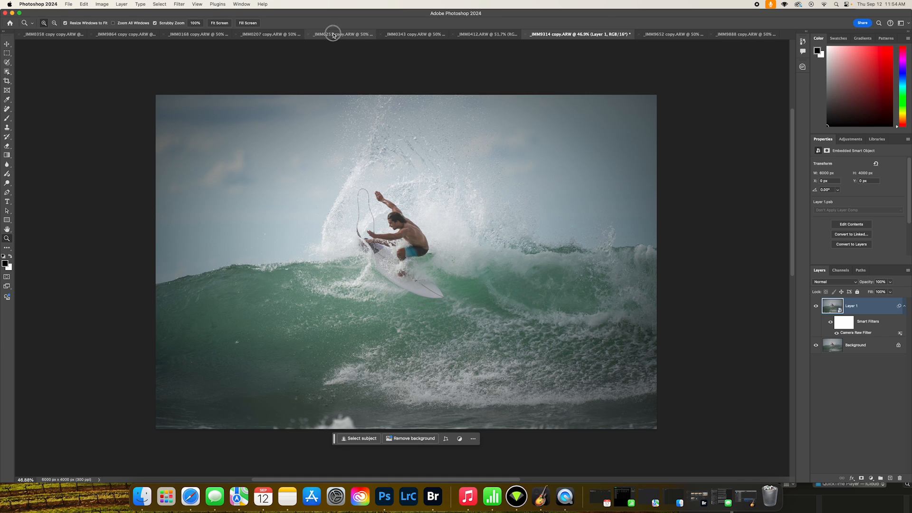
left_click(334, 35)
left_click(298, 34)
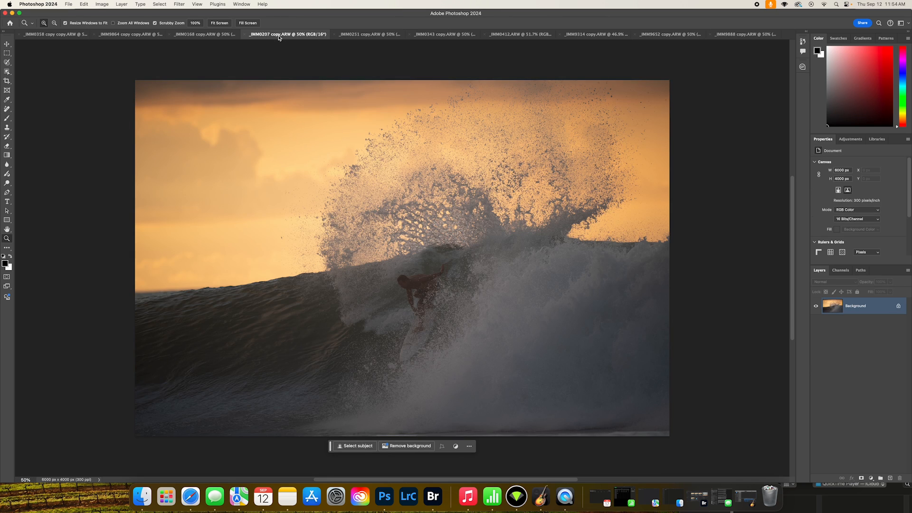
left_click(209, 36)
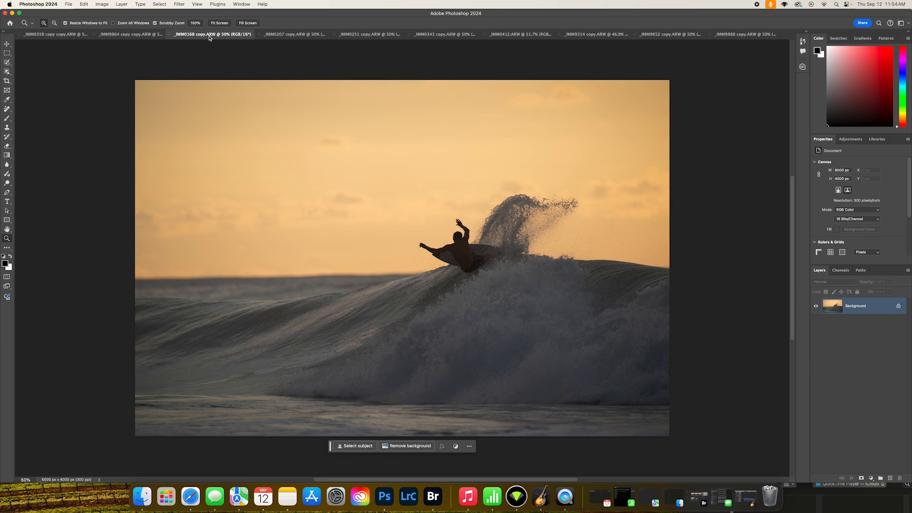
left_click(510, 35)
left_click(665, 35)
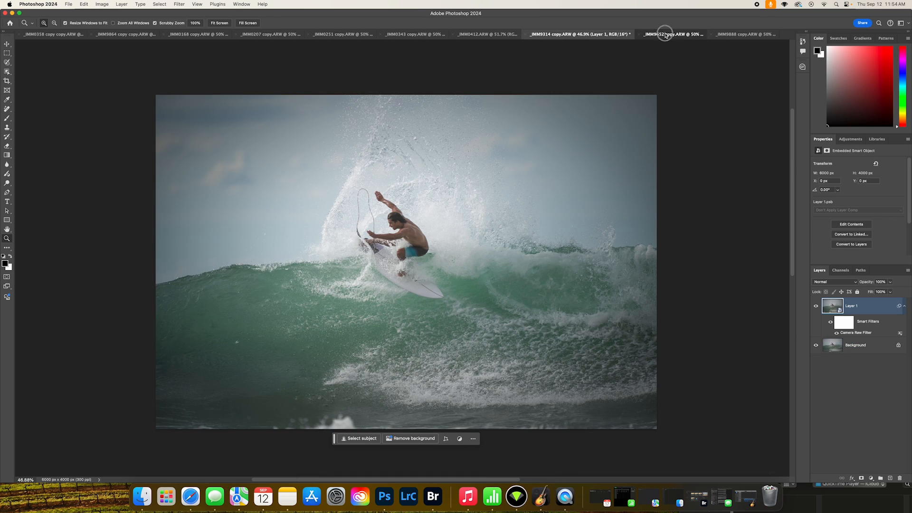
left_click(666, 34)
left_click(742, 36)
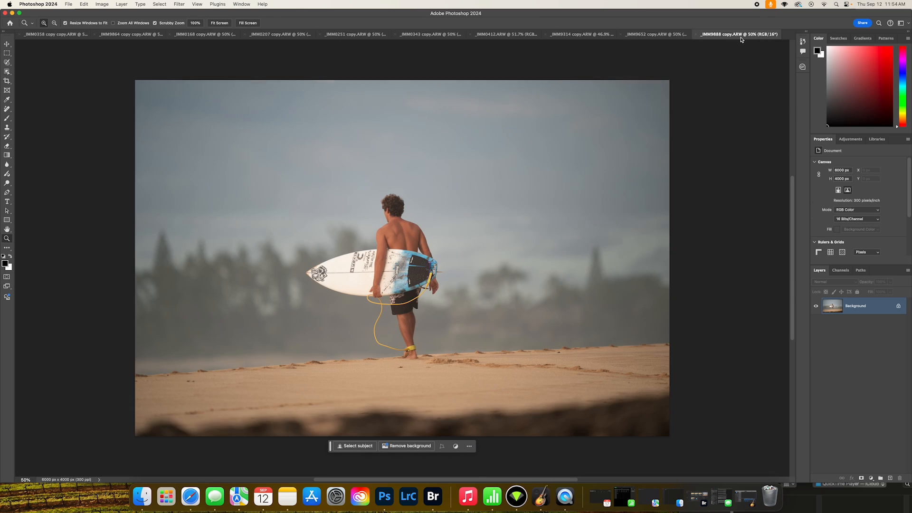
Step: Minimize the Photoshop window to return to Safari, and enlarge the lens's side-view product image to examine its controls
left_click(13, 13)
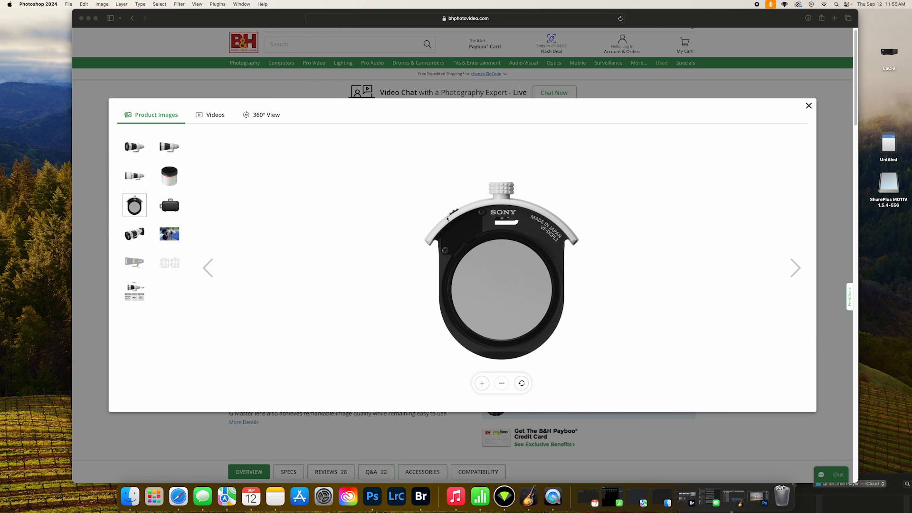
left_click(180, 150)
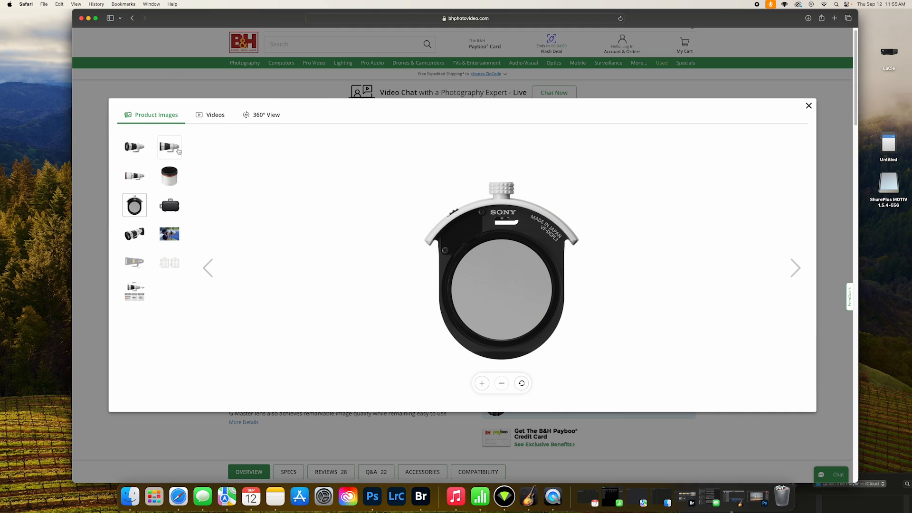
left_click(177, 150)
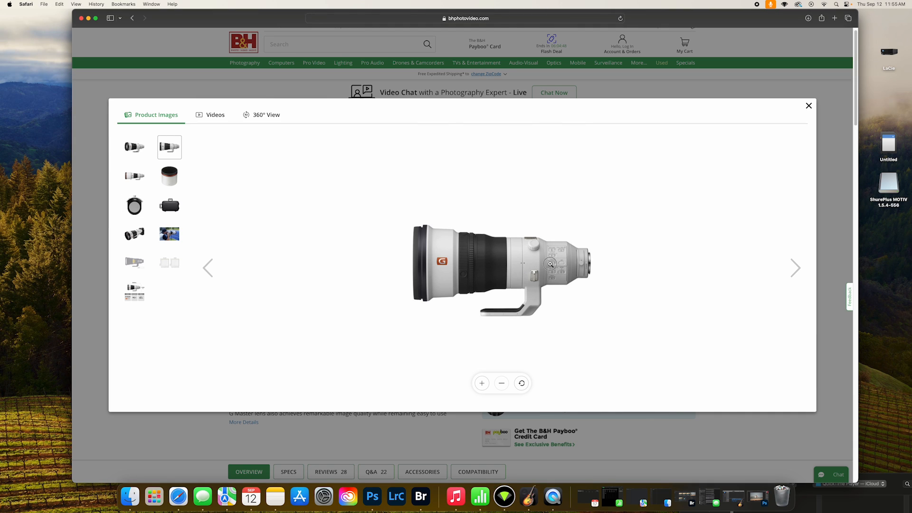
left_click(550, 263)
scroll(657, 300, "down", 5)
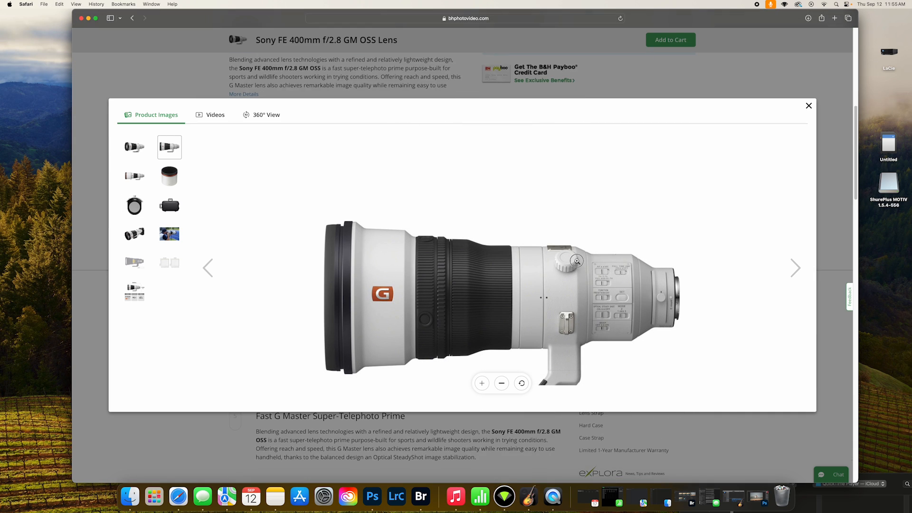
scroll(620, 320, "down", 5)
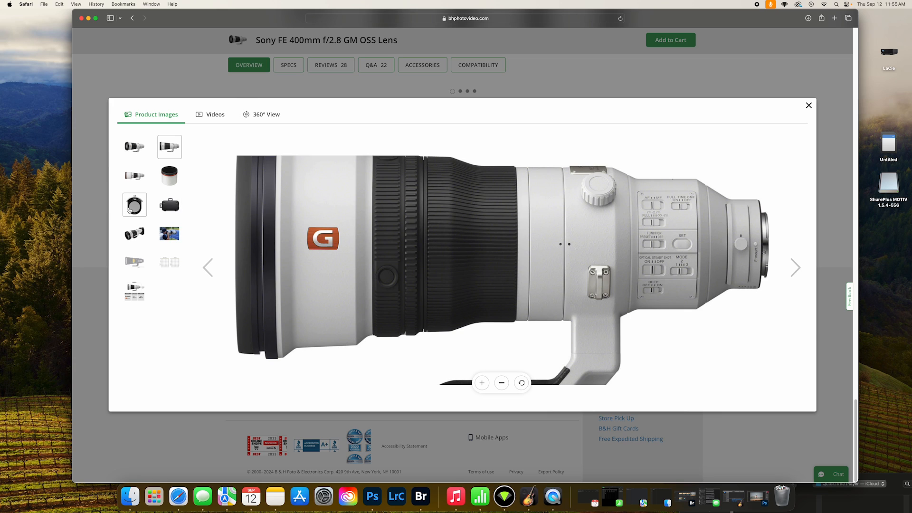
Step: Examine the drop-in filter up close, and view the lens's side-view, dimensions and hood-attached images
left_click(129, 209)
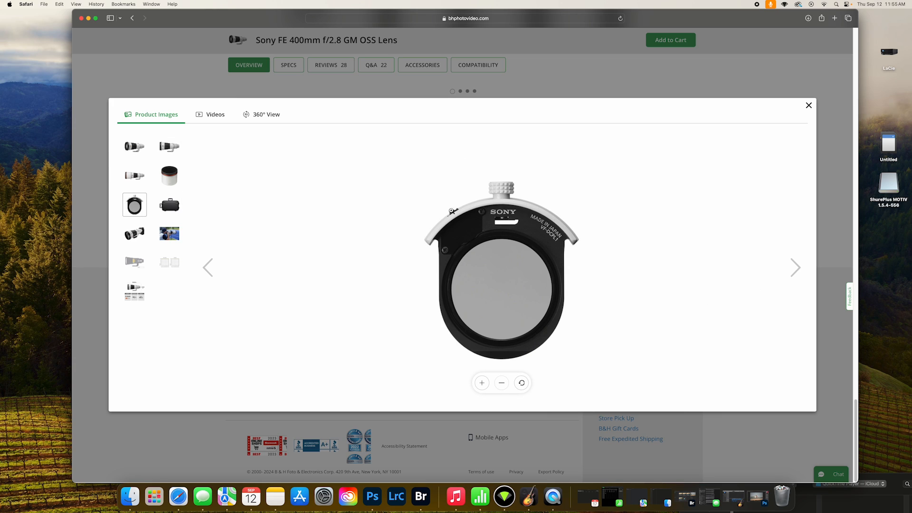
left_click(452, 211)
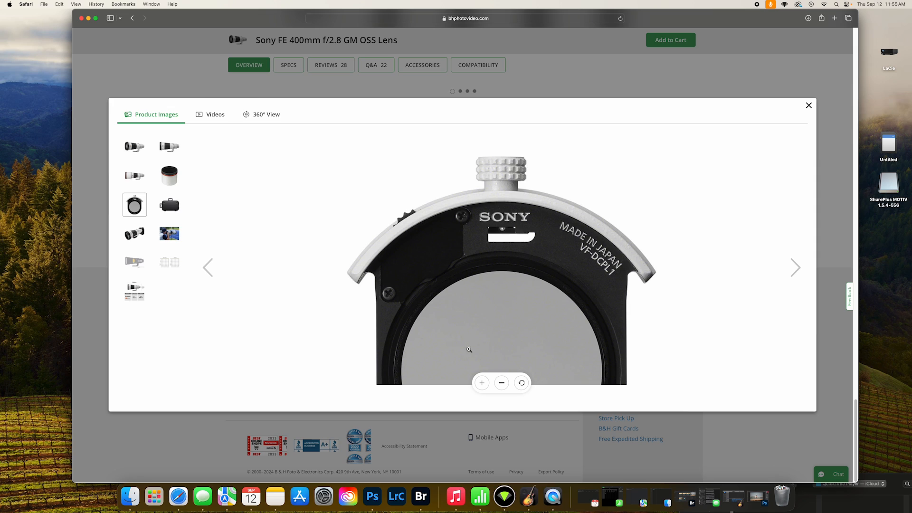
left_click(170, 146)
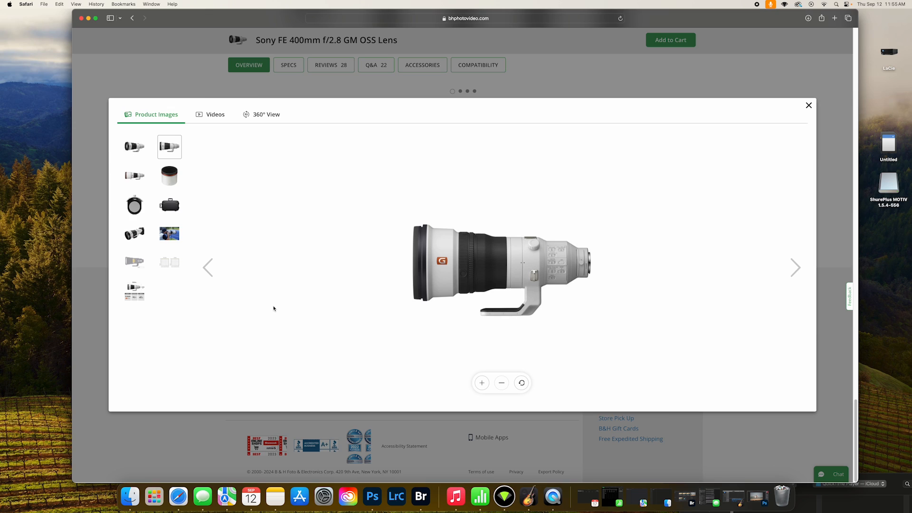
left_click(132, 293)
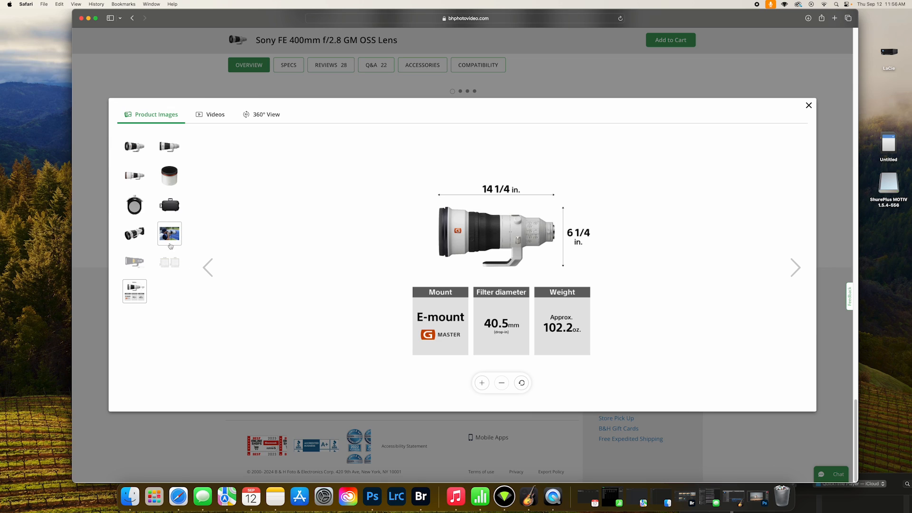
left_click(132, 179)
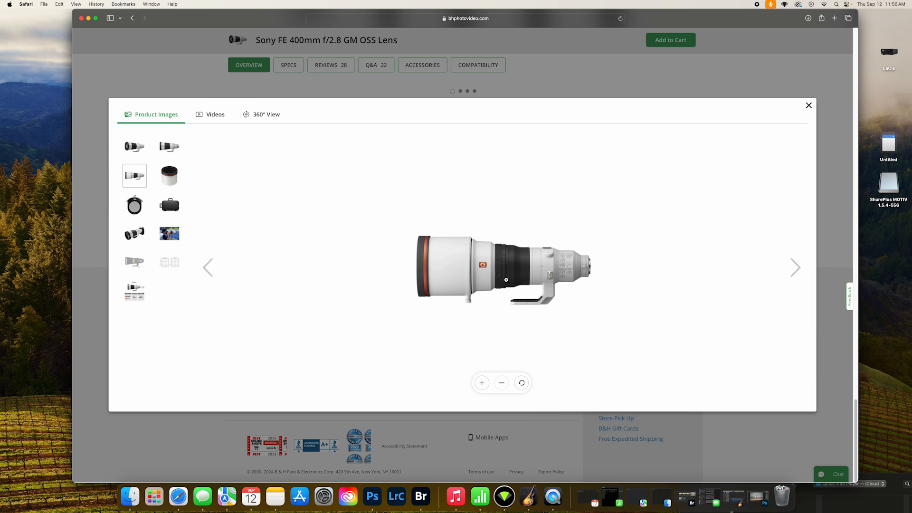
Step: Enlarge the lens's hooded side view, view the optical diagram, dimensions and in-use images, and close the image viewer
left_click(545, 275)
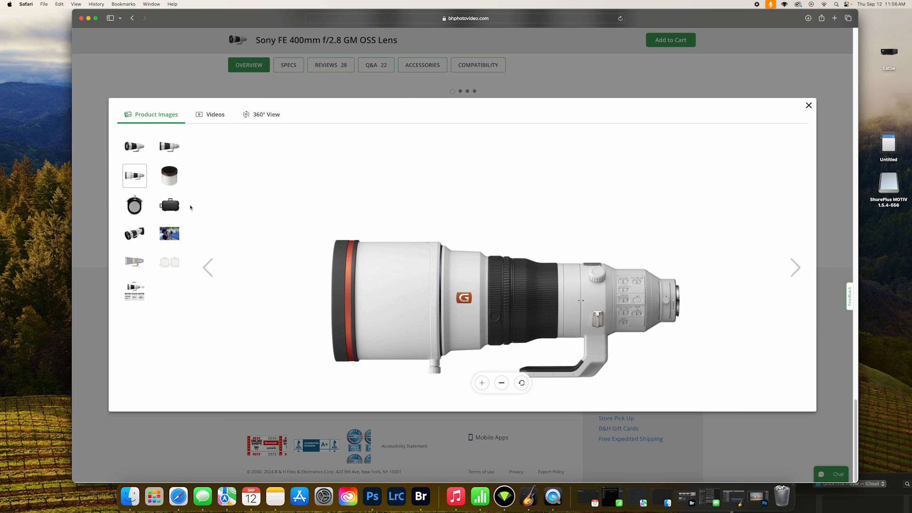
left_click(143, 265)
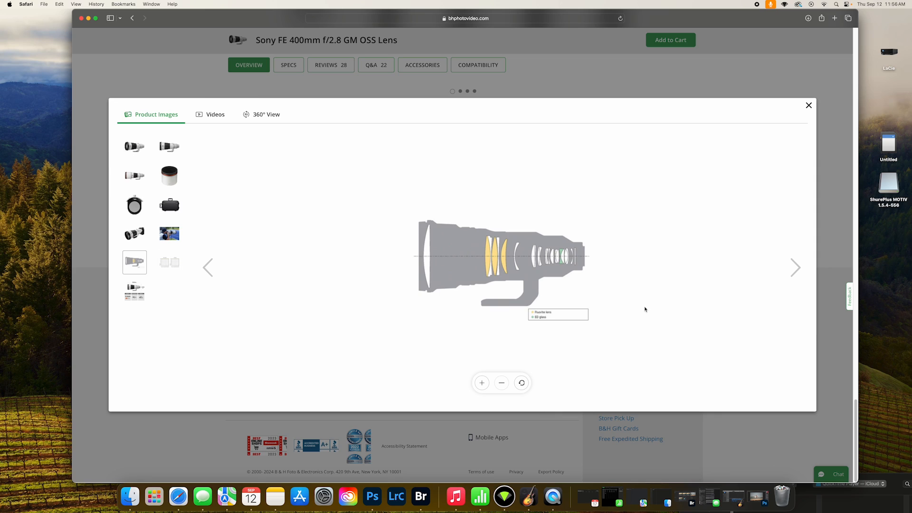
left_click(133, 295)
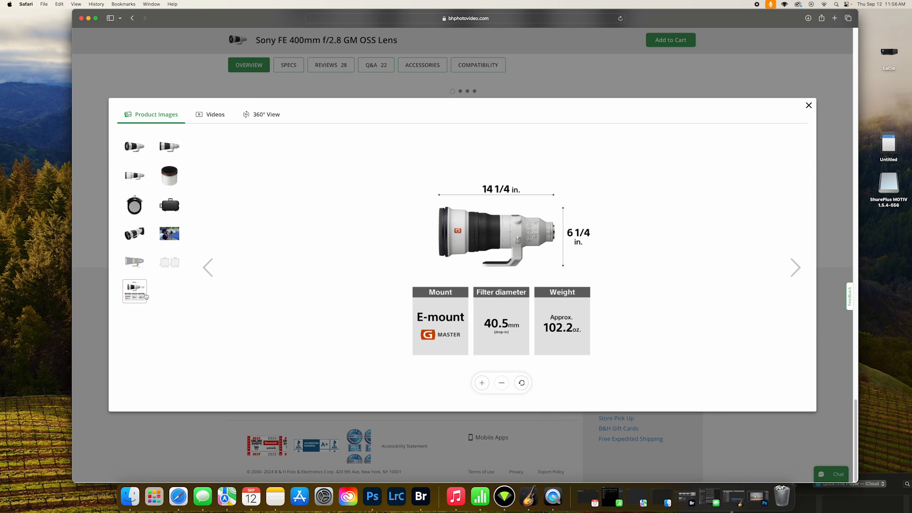
left_click(165, 239)
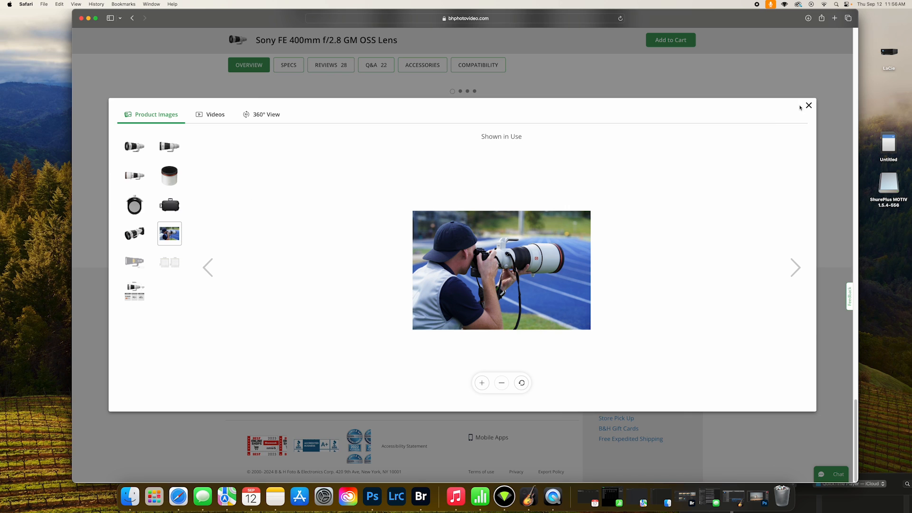
left_click(809, 105)
Step: Review the lens's overview from the handling and drop-in filter details back to the focusing, stabilization and optical design sections
scroll(458, 285, "up", 4)
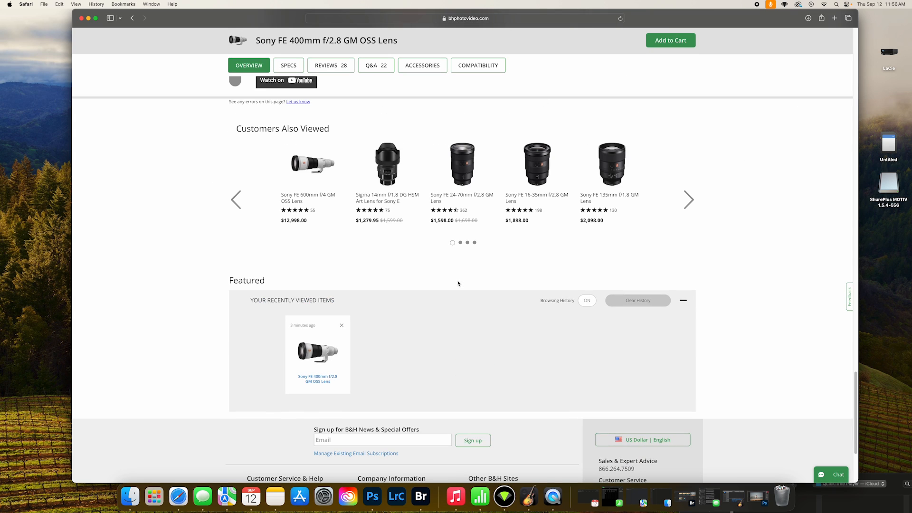
scroll(458, 283, "up", 10)
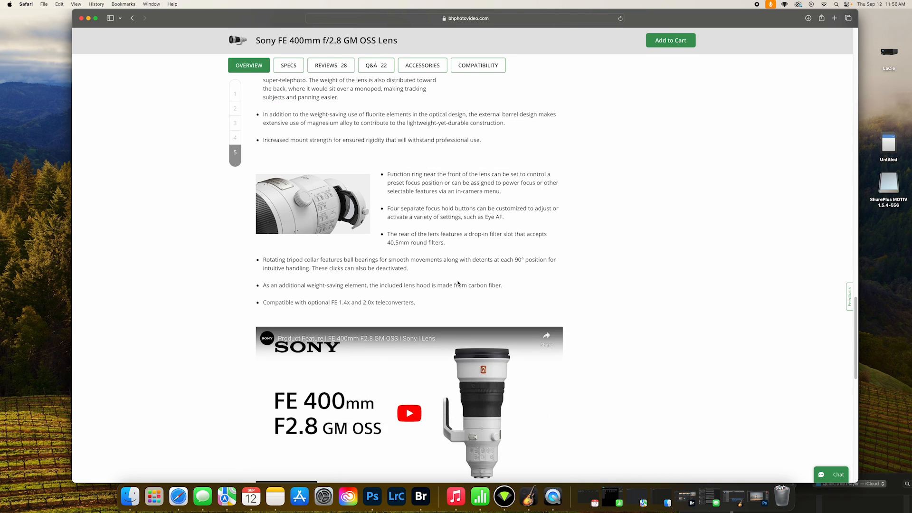
scroll(418, 294, "up", 2)
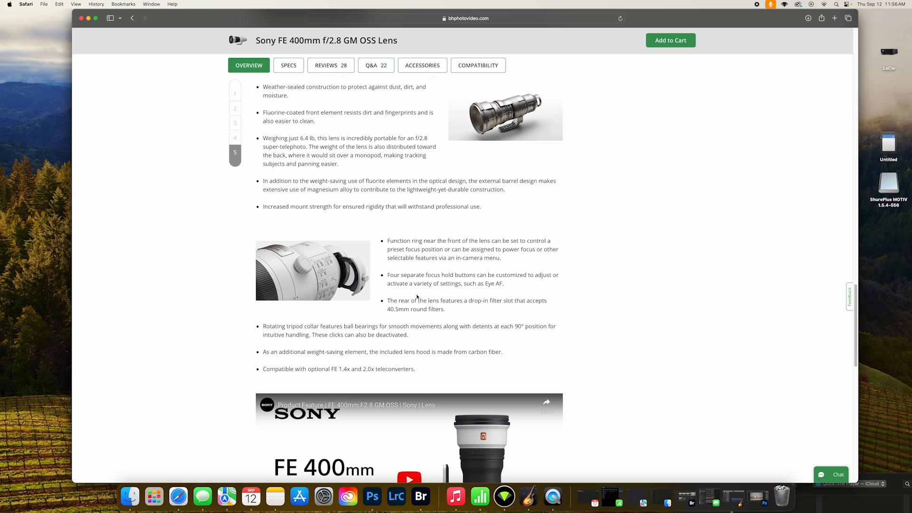
scroll(418, 297, "up", 6)
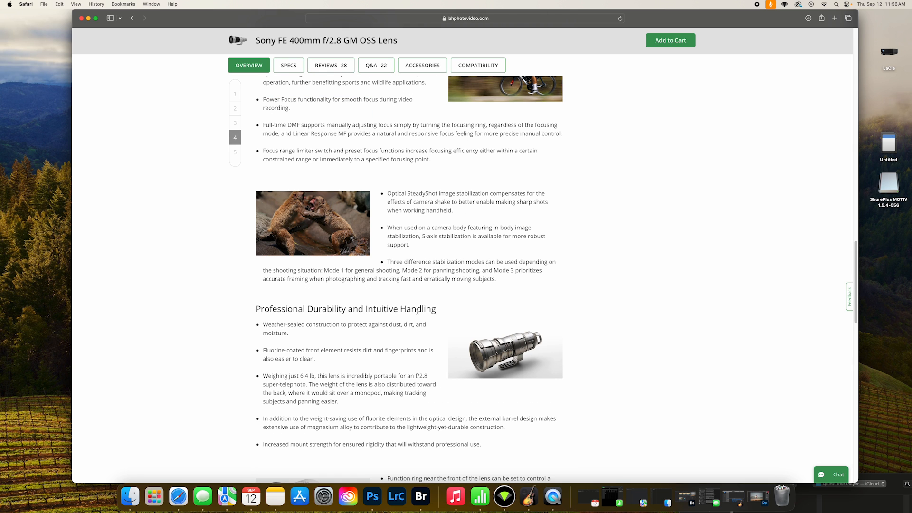
scroll(417, 312, "up", 5)
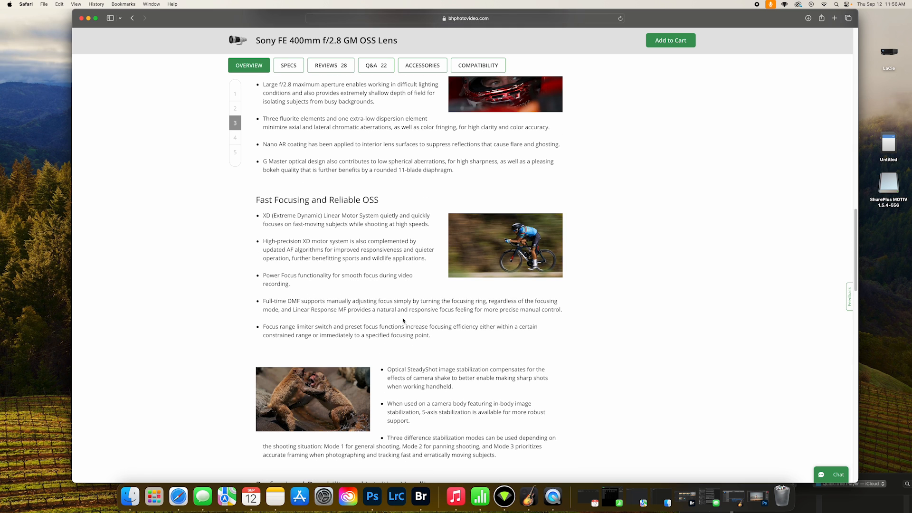
scroll(403, 320, "up", 10)
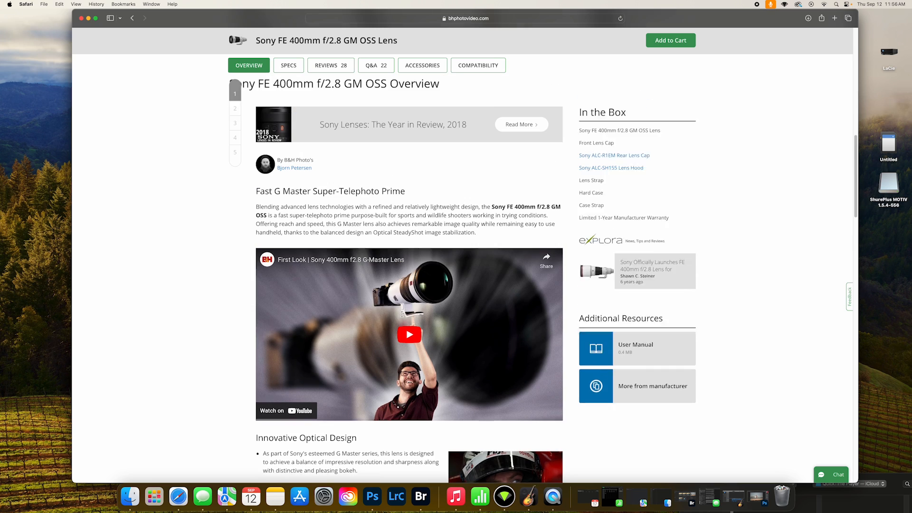
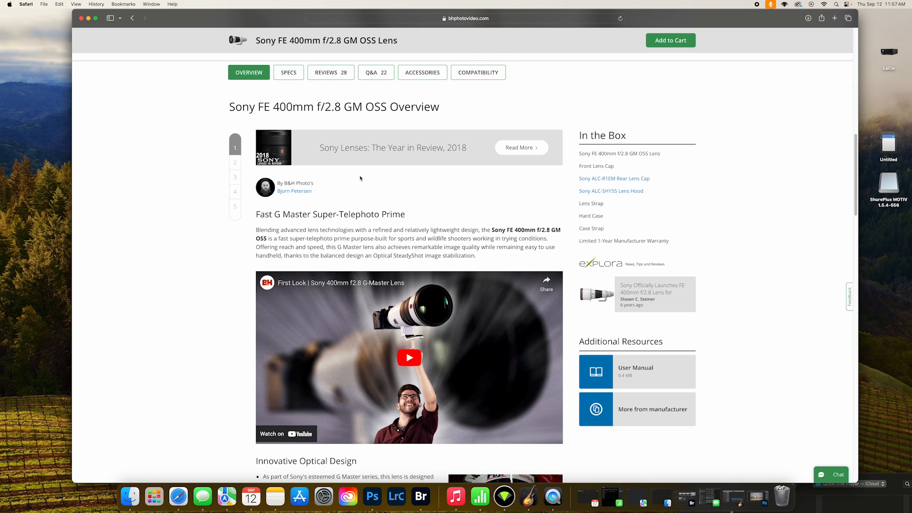
Step: Check the lens's key specs, including the filter size, and the recommended accessories on the product page
left_click(286, 73)
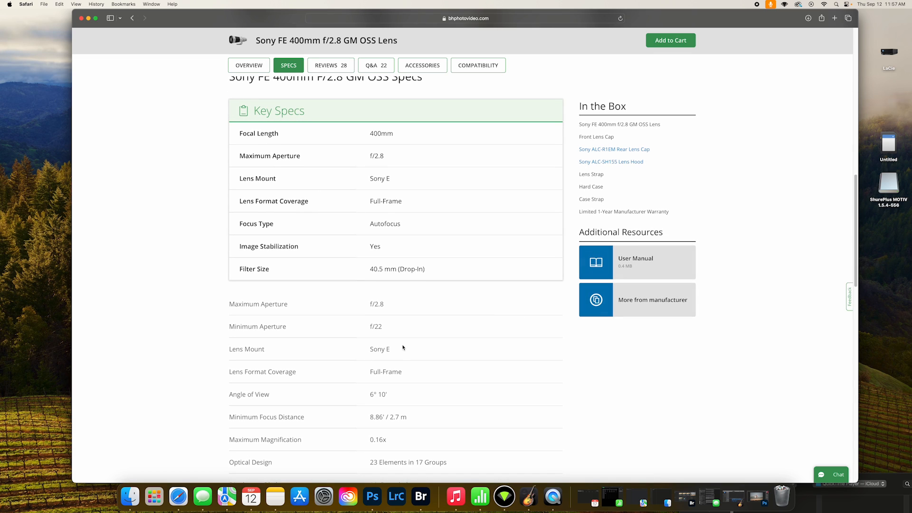
scroll(413, 328, "up", 2)
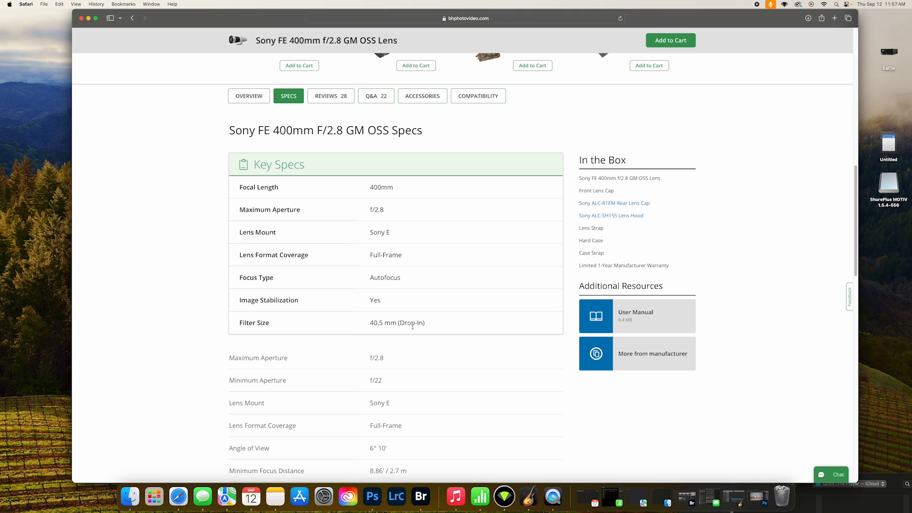
scroll(375, 354, "up", 4)
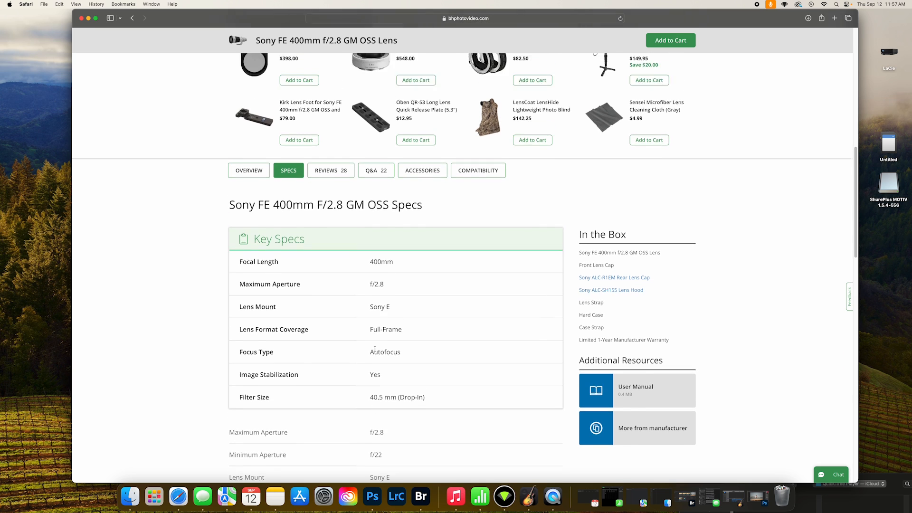
scroll(375, 352, "up", 7)
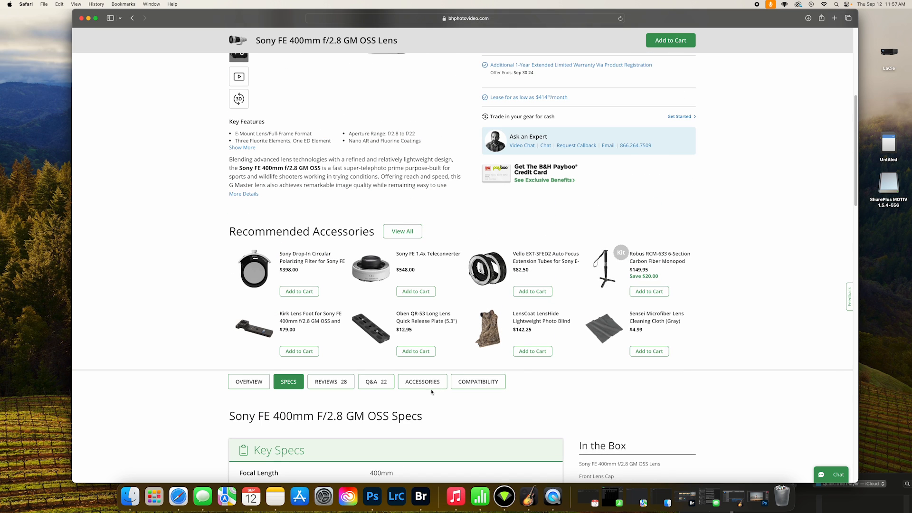
scroll(425, 394, "up", 8)
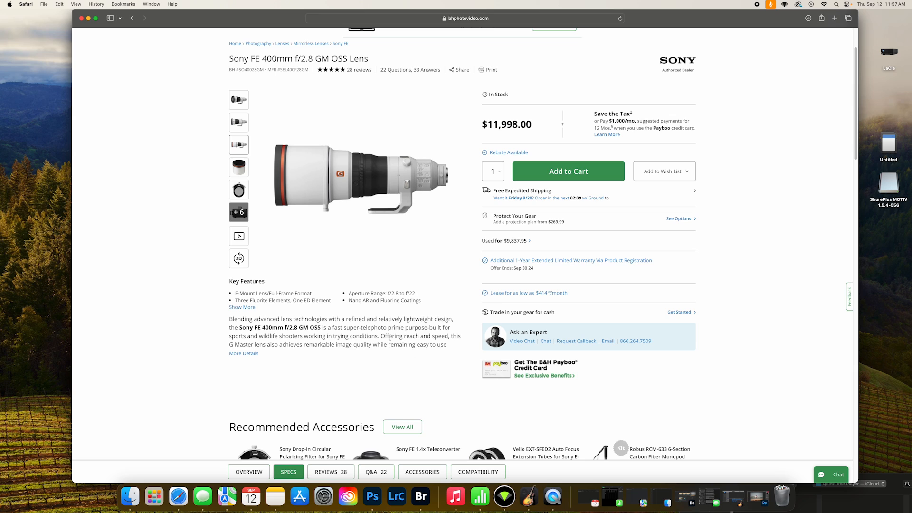
Step: Highlight the lens's key features for optical elements, aperture range and mount format, and its price
triple_click(279, 300)
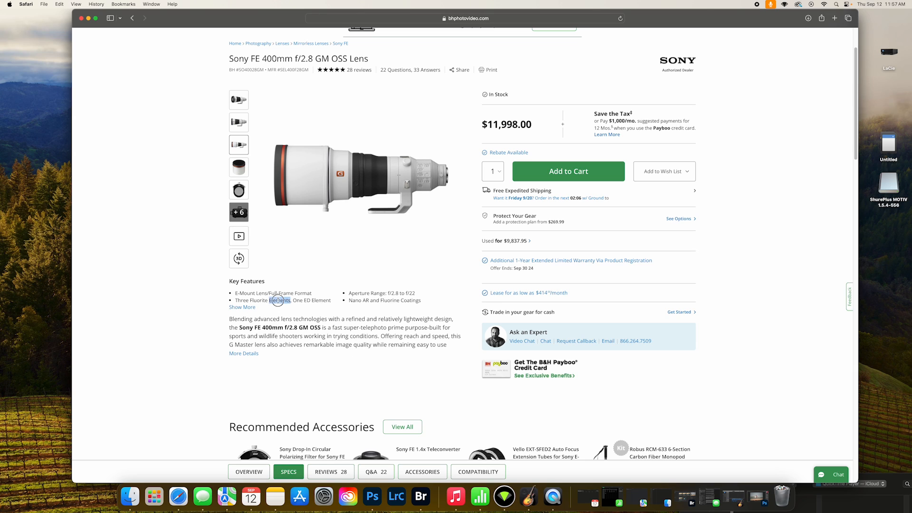
triple_click(380, 301)
triple_click(380, 295)
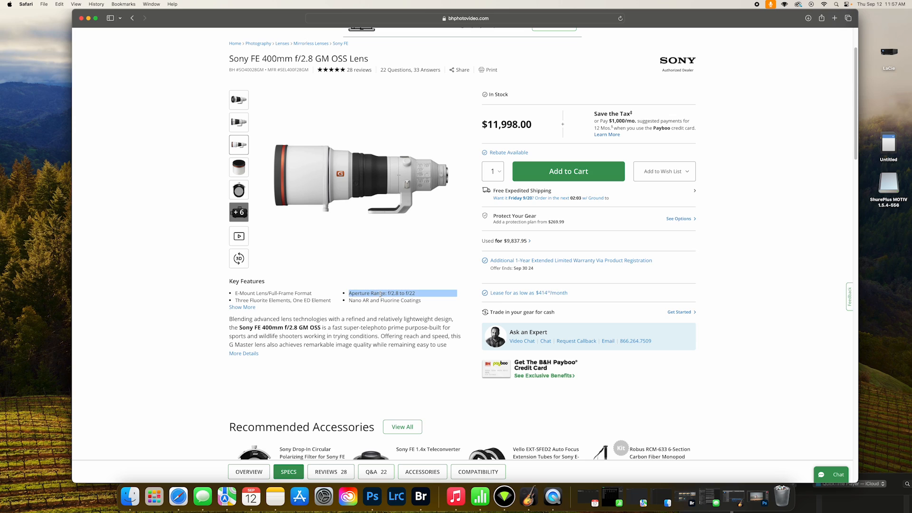
triple_click(272, 294)
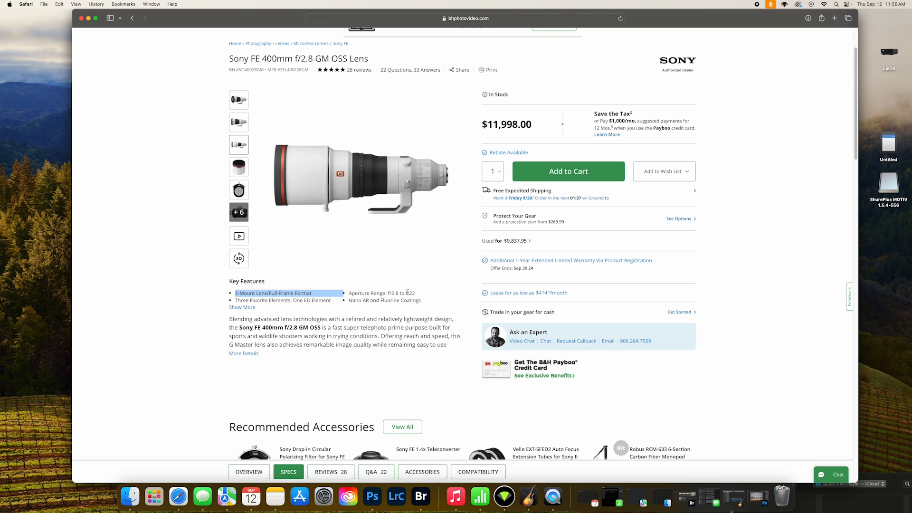
scroll(408, 293, "up", 3)
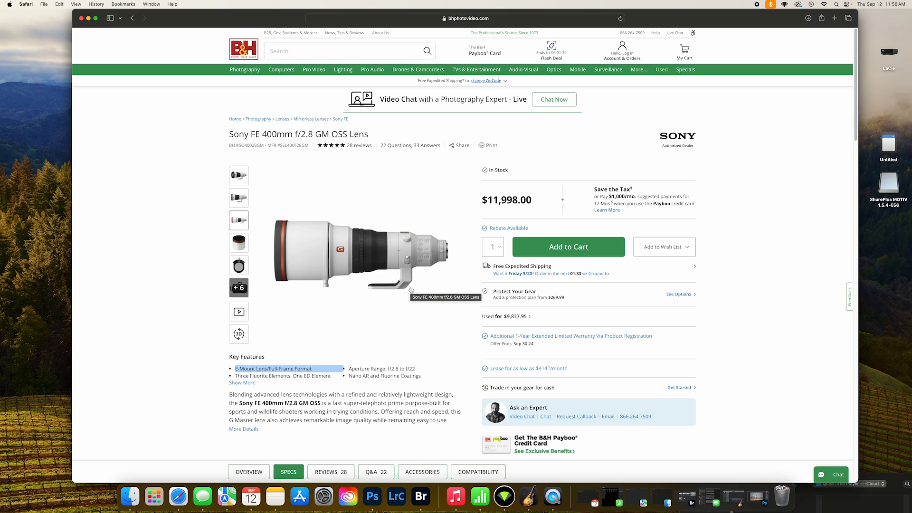
triple_click(502, 197)
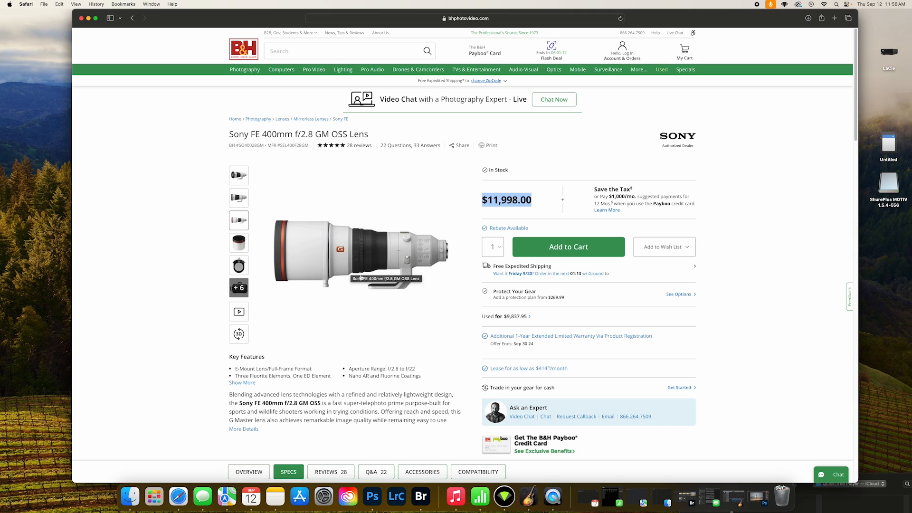
Step: Switch to Photoshop and examine the surfer and wave in _IMM9864 copy up close and as a whole
left_click(374, 506)
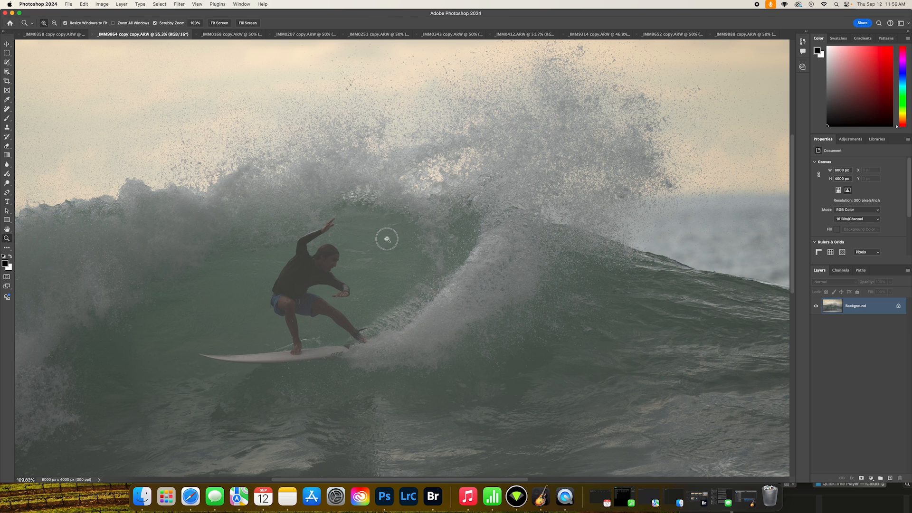
left_click(388, 239)
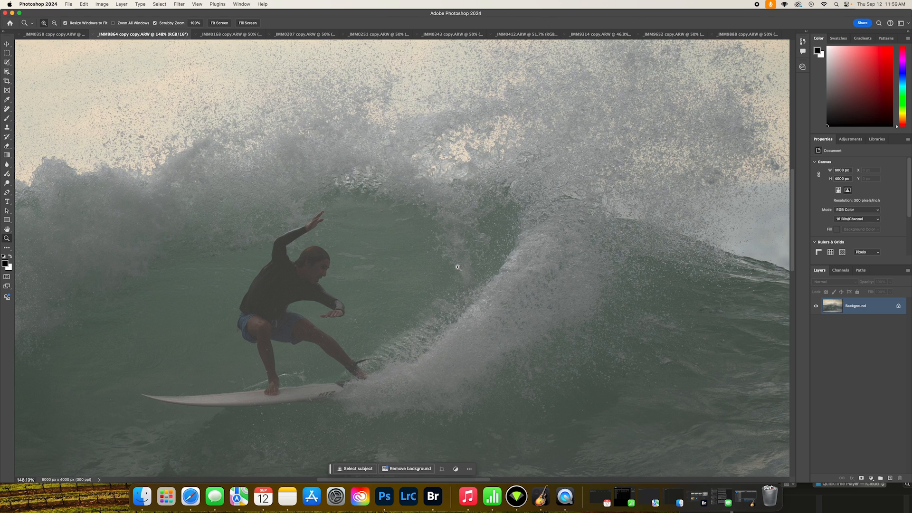
mouse_move(463, 267)
left_mouse_down()
mouse_move(426, 264)
mouse_move(448, 266)
left_mouse_up()
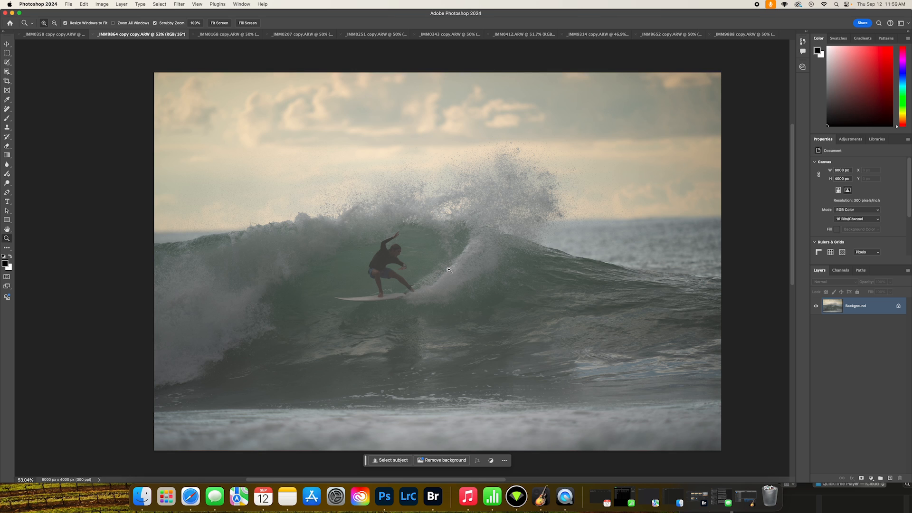
left_click_drag(399, 255, 443, 249)
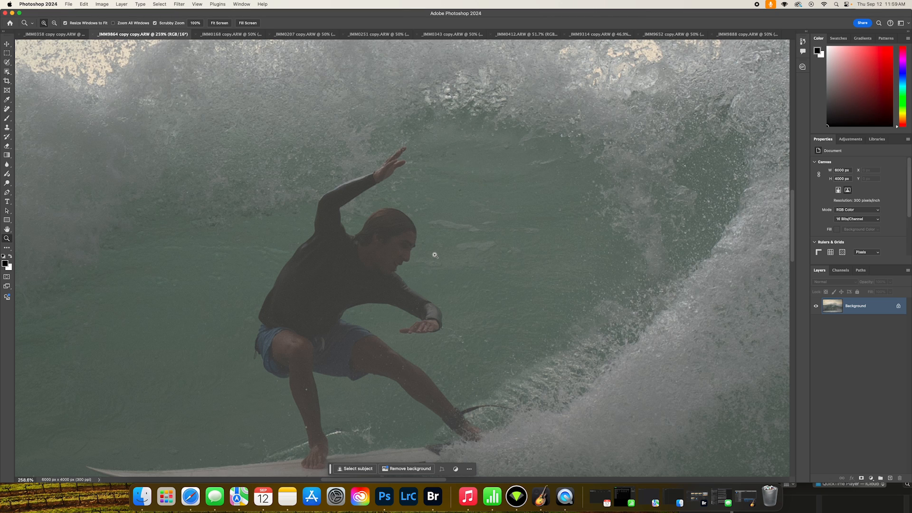
scroll(511, 250, "right", 3)
scroll(511, 249, "down", 1)
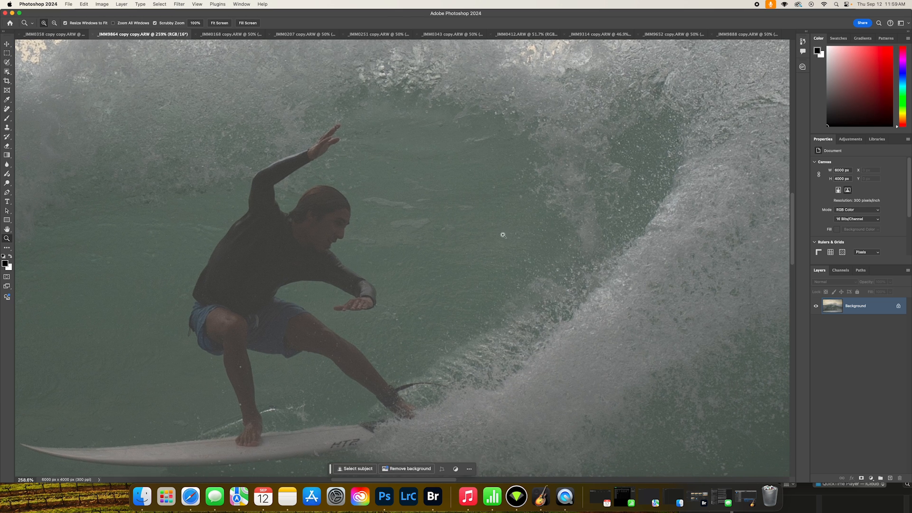
left_click_drag(503, 235, 478, 233)
left_click_drag(534, 236, 481, 239)
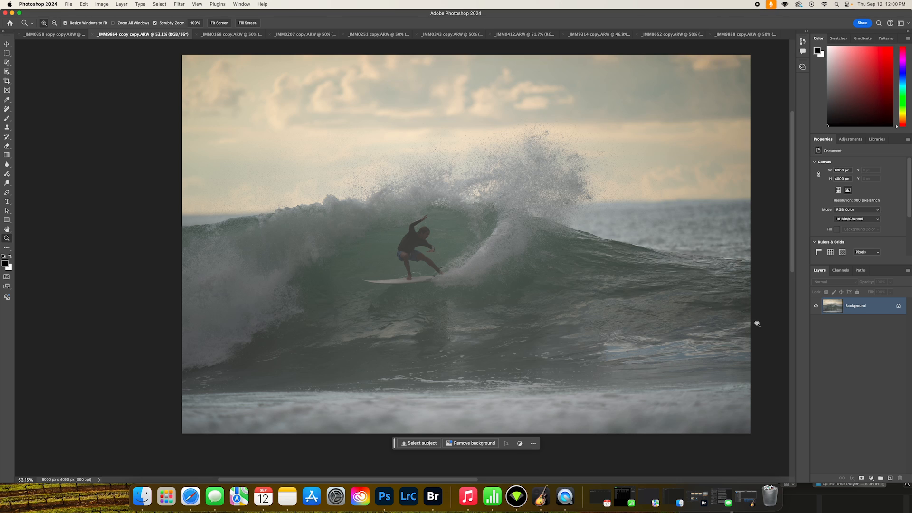
Step: Duplicate the Background layer of the _IMM9864 copy photo and convert the duplicate to a smart object
key("super+j")
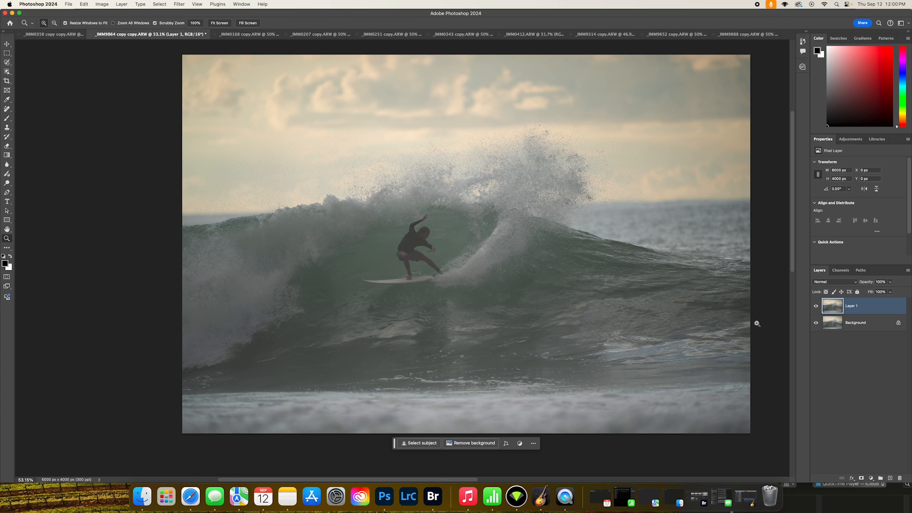
left_click(160, 4)
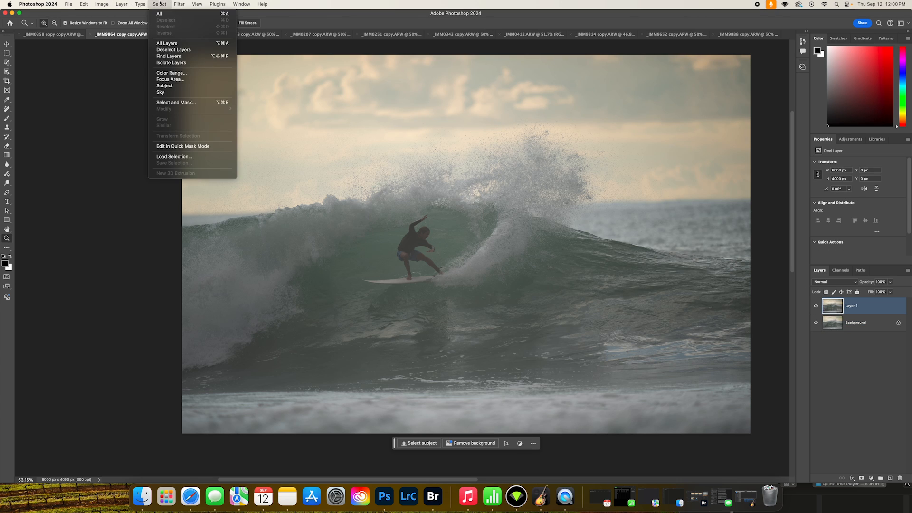
mouse_move(144, 3)
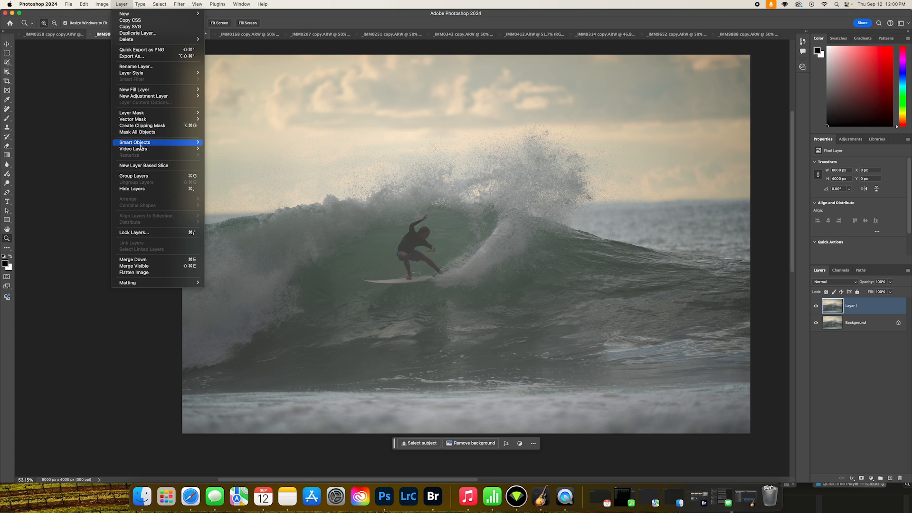
mouse_move(148, 142)
left_click(233, 143)
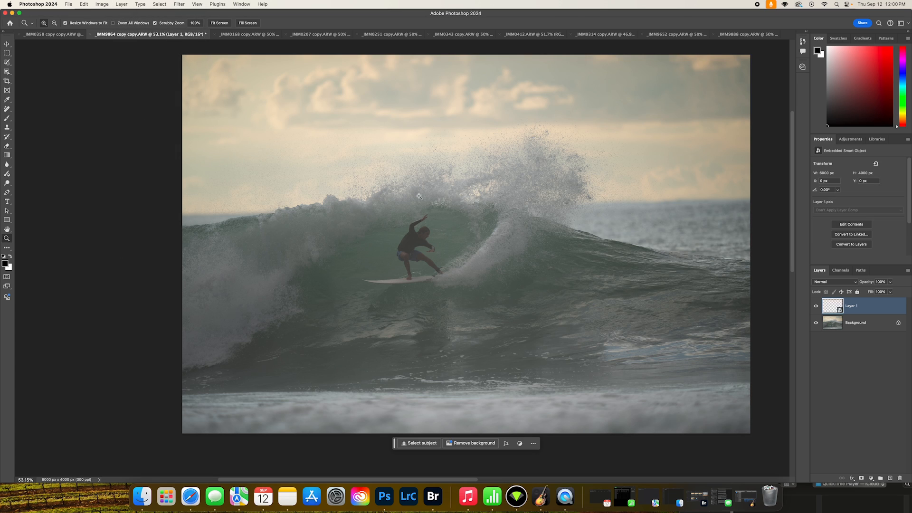
left_click(180, 4)
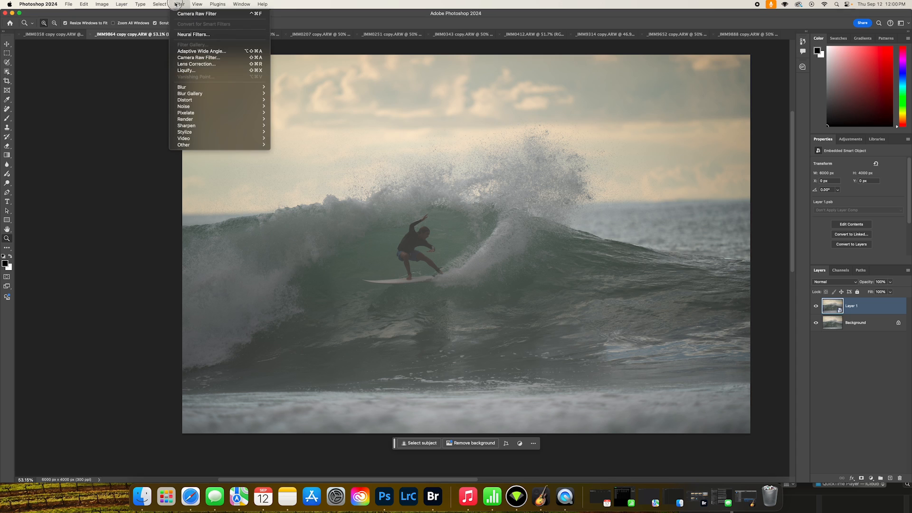
left_click(194, 58)
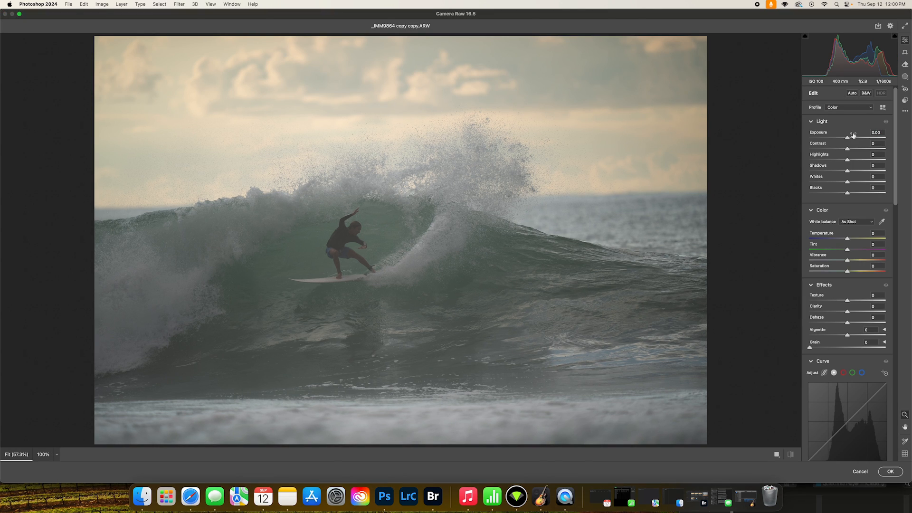
left_click(867, 94)
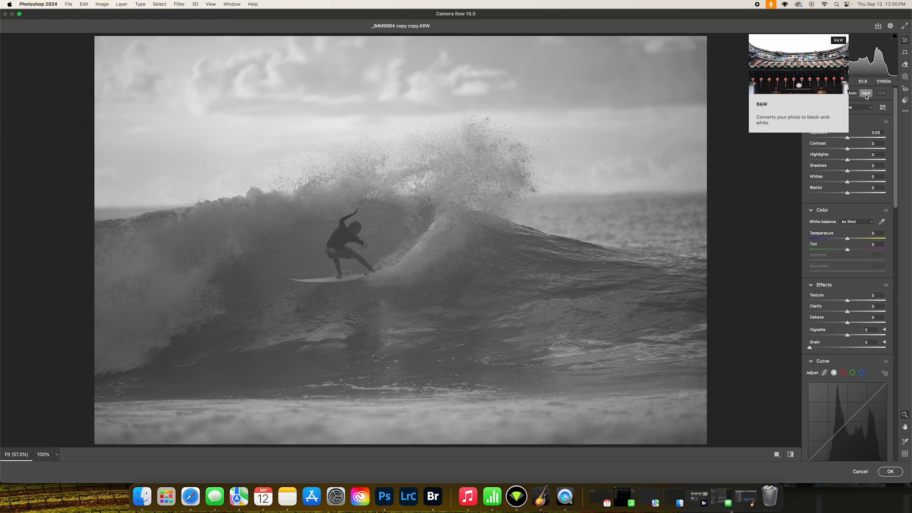
mouse_move(848, 149)
left_mouse_down()
mouse_move(877, 152)
mouse_move(848, 151)
left_mouse_up()
left_click(862, 472)
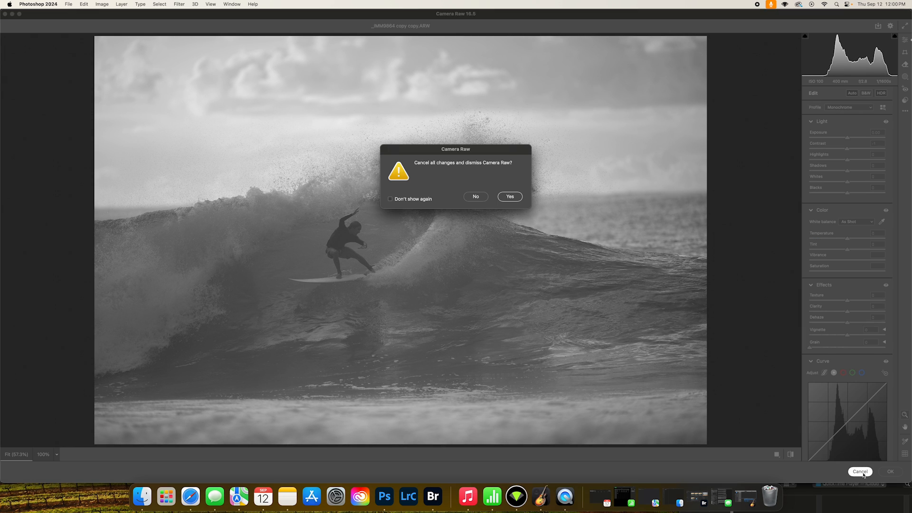
left_click(510, 196)
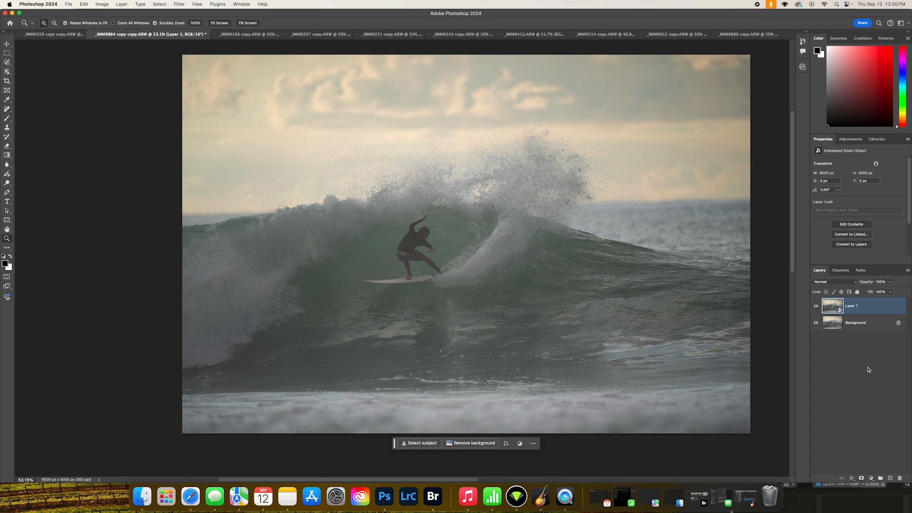
Step: Add a Gradient Map adjustment layer and move its black stop to location 3 and the midpoint to about 45
left_click(871, 478)
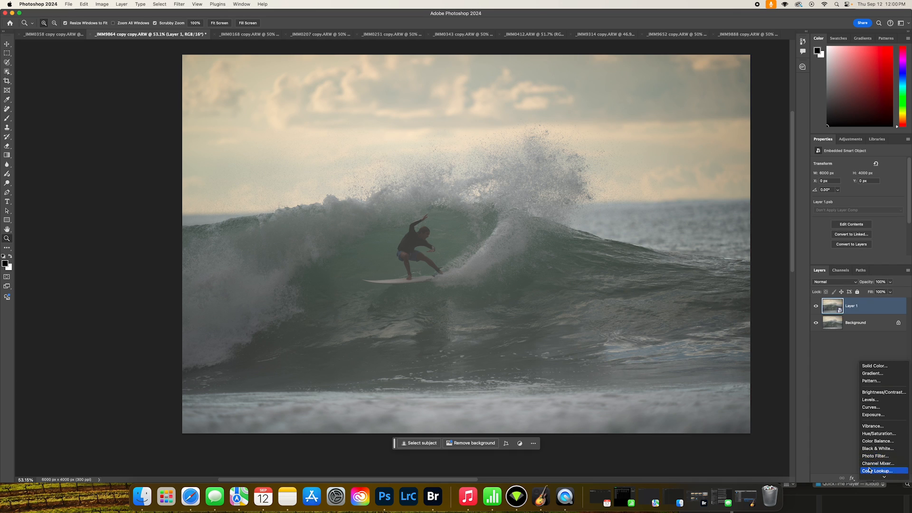
mouse_move(871, 477)
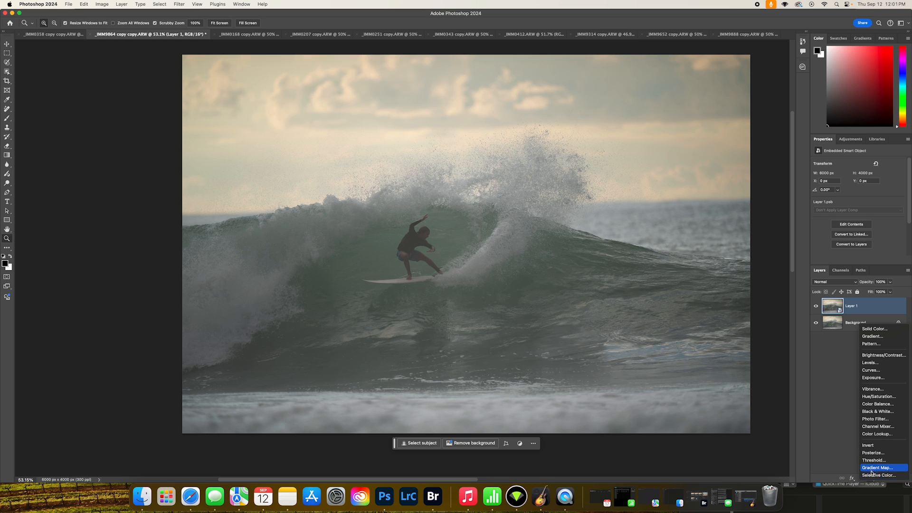
left_click(873, 469)
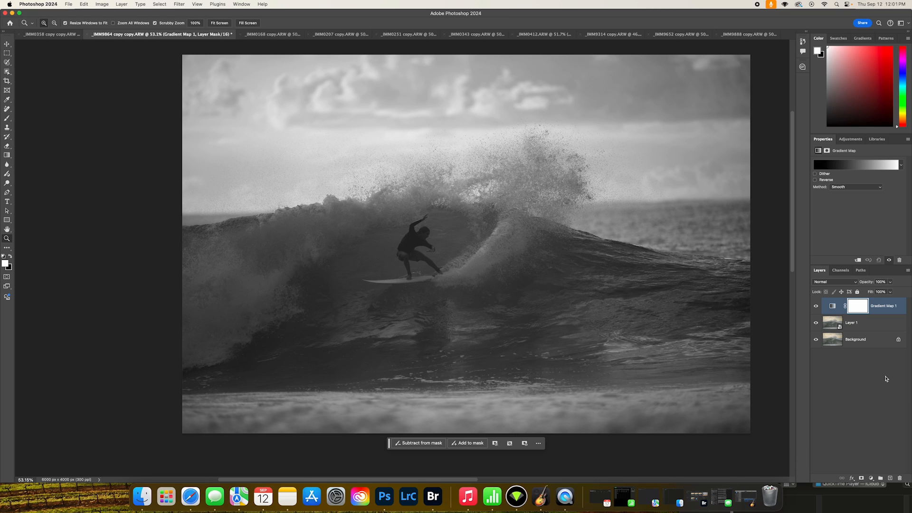
left_click(827, 164)
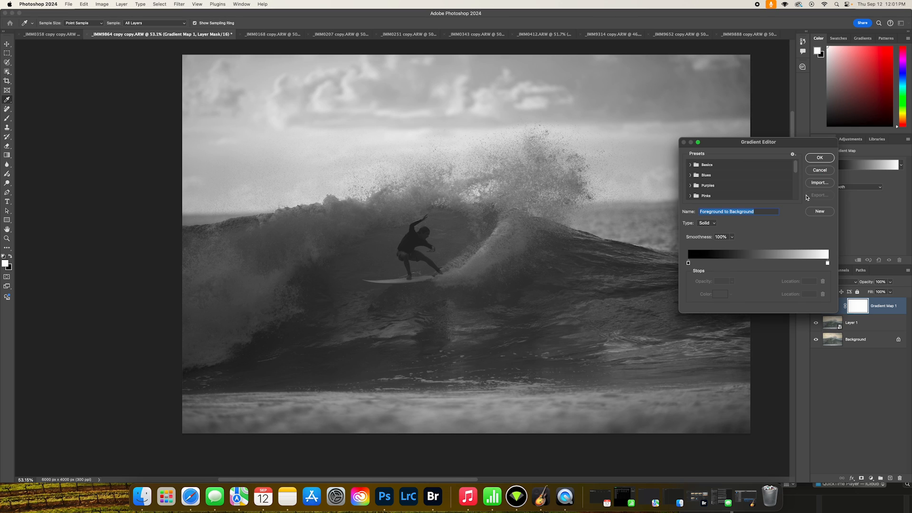
left_click(688, 263)
left_click_drag(689, 263, 693, 265)
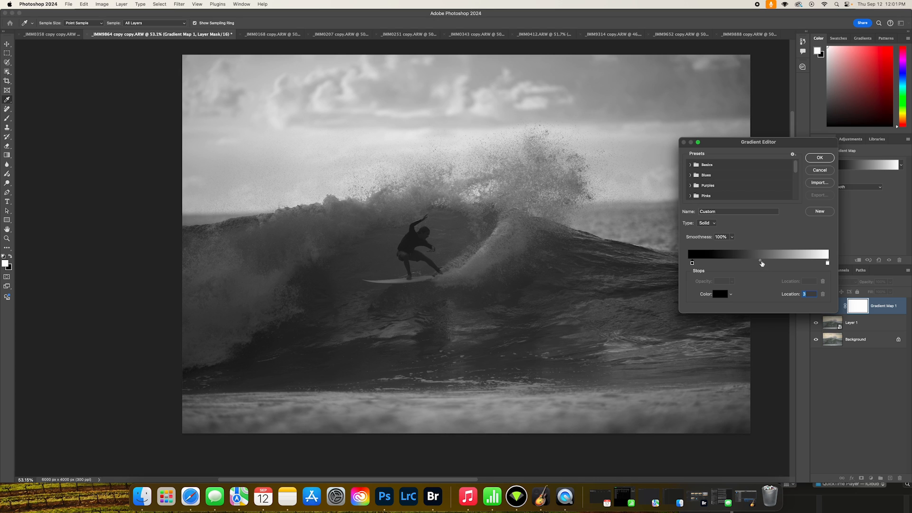
left_click_drag(761, 263, 755, 262)
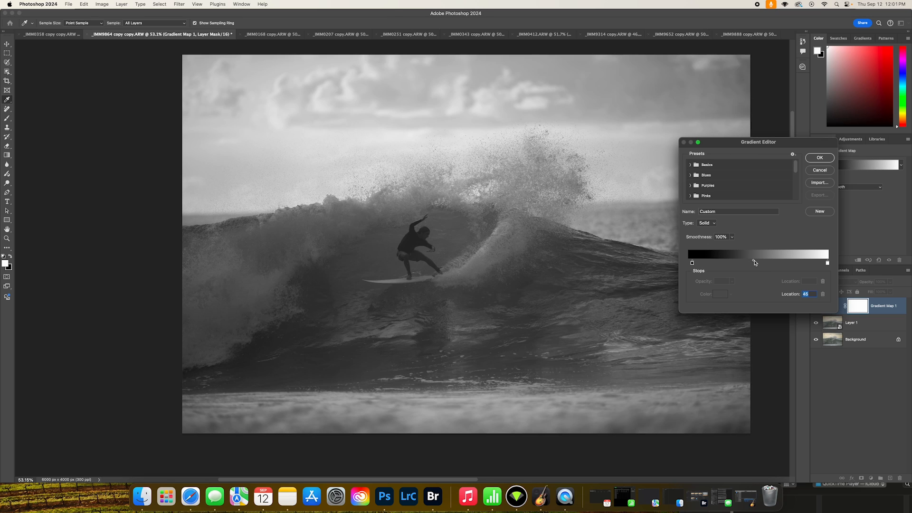
left_click(819, 160)
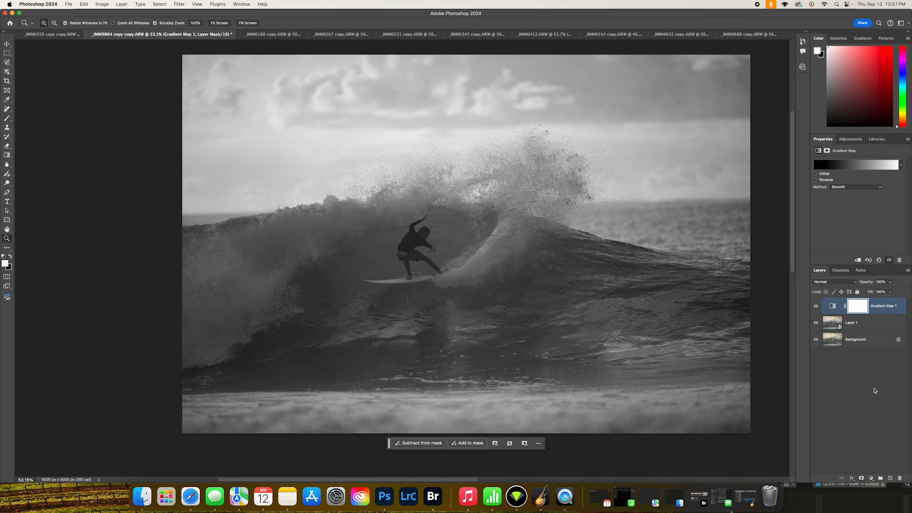
left_click(870, 479)
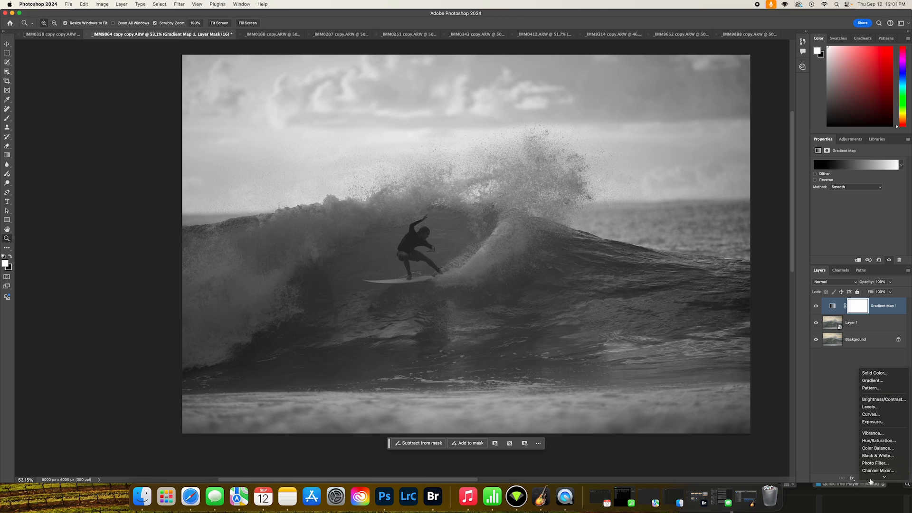
mouse_move(878, 478)
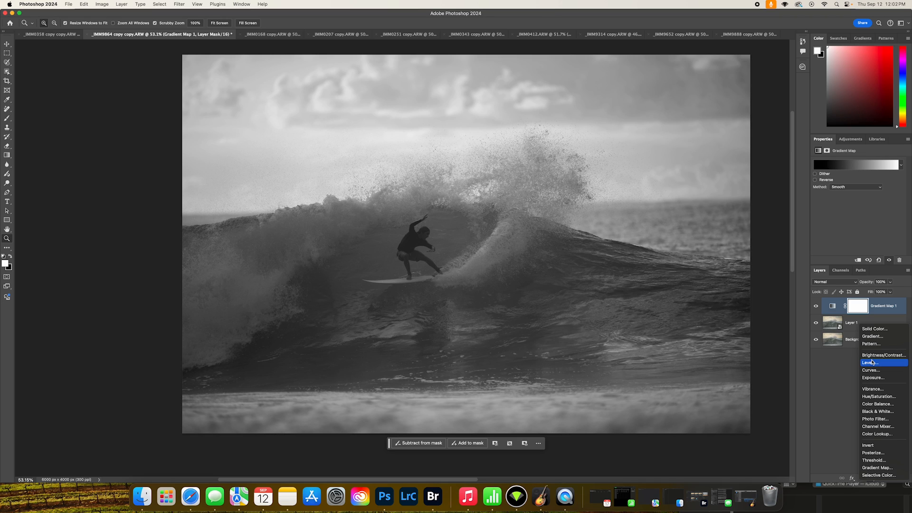
left_click(838, 383)
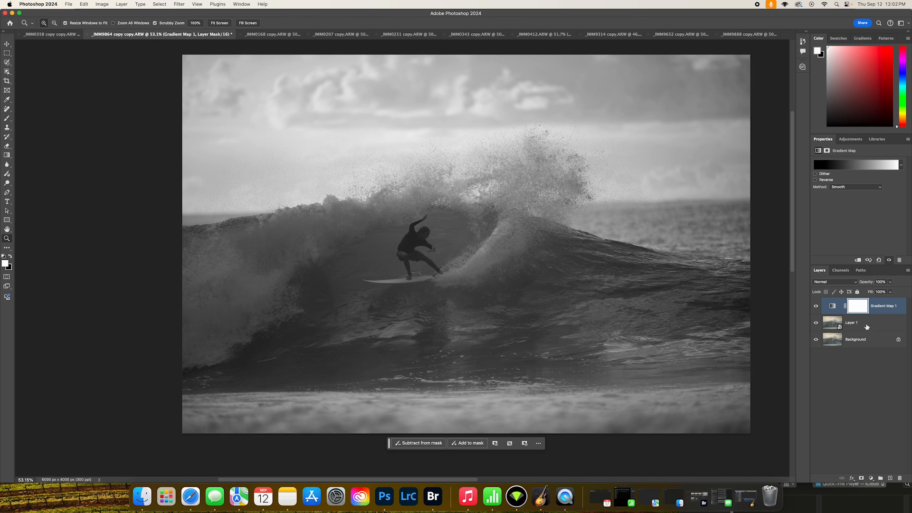
Step: Add a Levels adjustment layer with midtones at 0.82 and white output level 221, and invert its mask to black
left_click(871, 477)
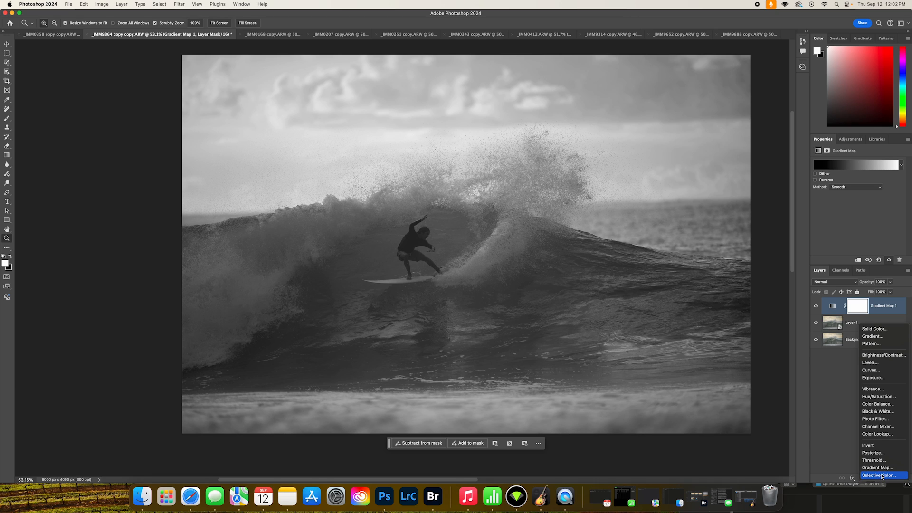
left_click(871, 362)
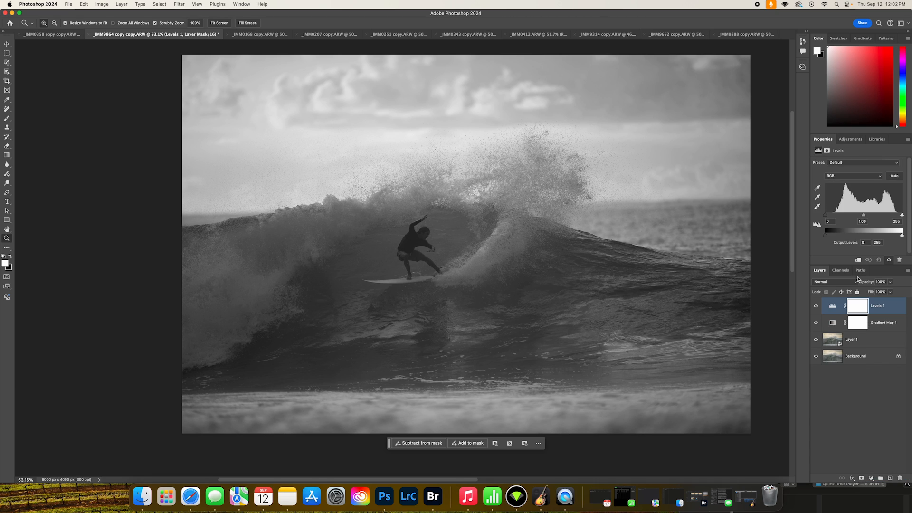
left_click_drag(902, 236, 892, 236)
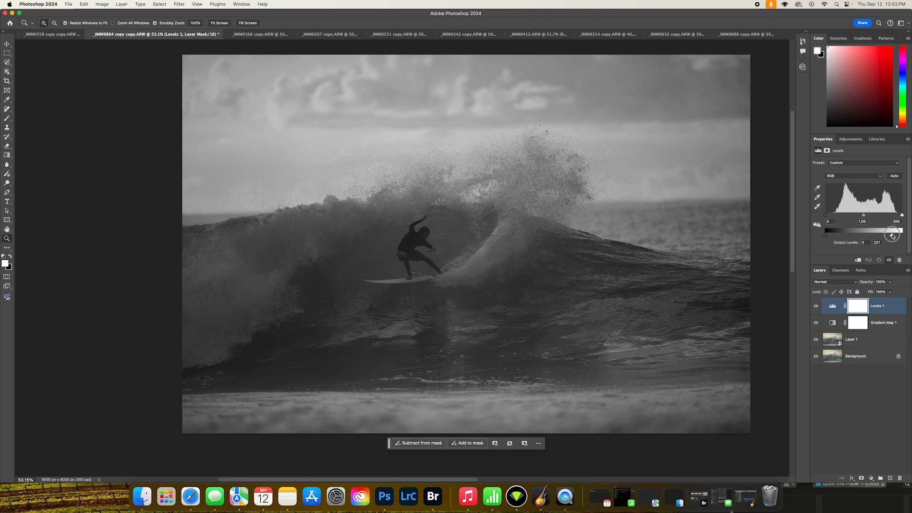
left_click_drag(825, 236, 820, 236)
left_click_drag(864, 217, 867, 217)
key("super+i")
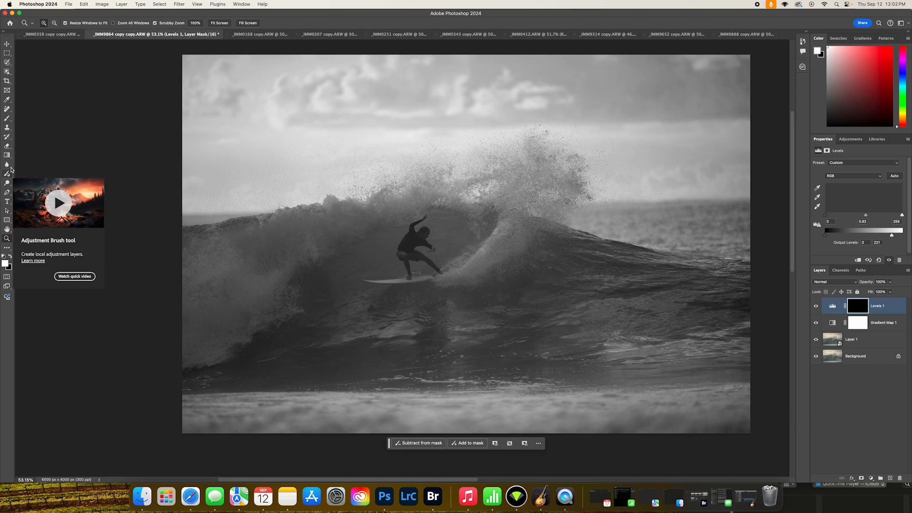
Step: Paint white on the Levels mask over the curling wave around the surfer with a 500 px soft brush
left_click(7, 118)
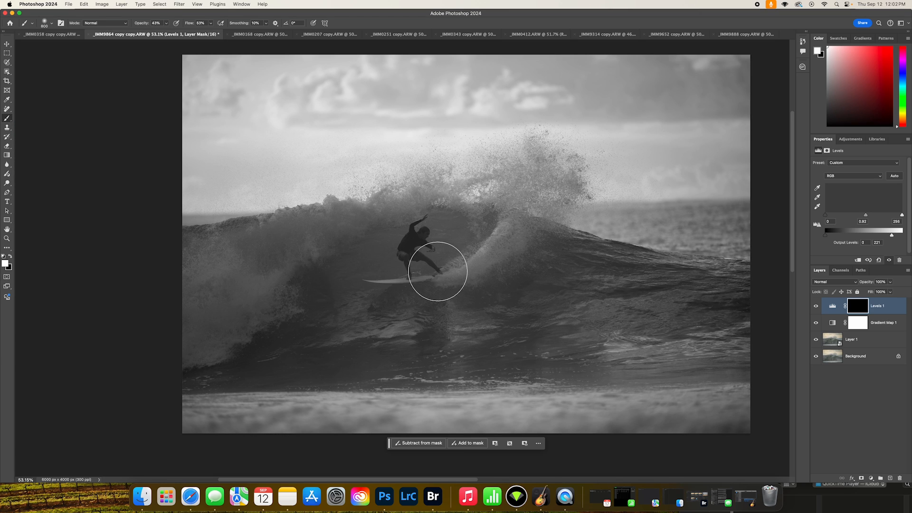
key("bracketleft")
key("bracketleft")
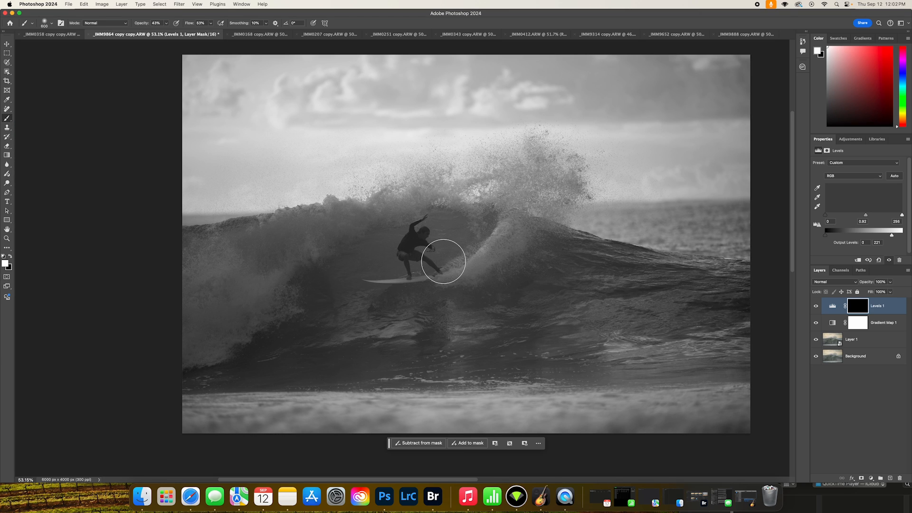
key("bracketleft")
left_click_drag(512, 233, 516, 231)
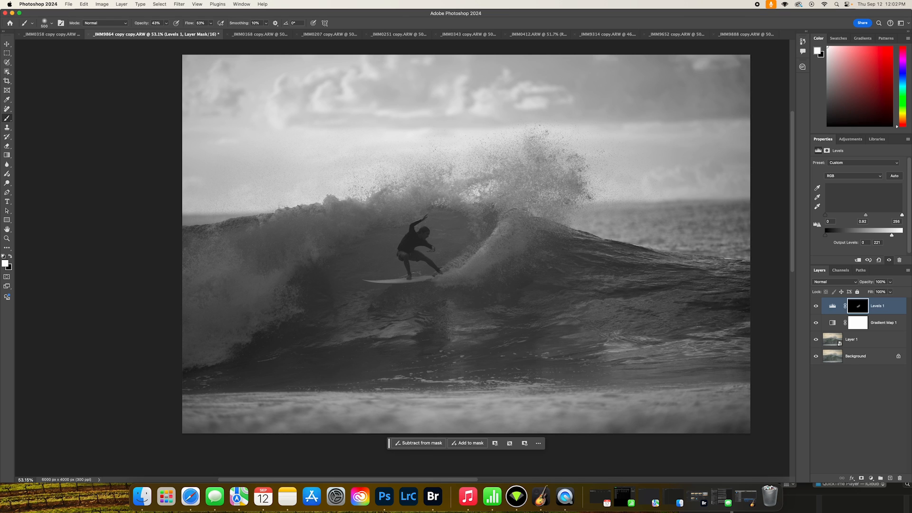
mouse_move(471, 199)
left_mouse_down()
mouse_move(395, 200)
mouse_move(326, 247)
mouse_move(369, 232)
left_mouse_up()
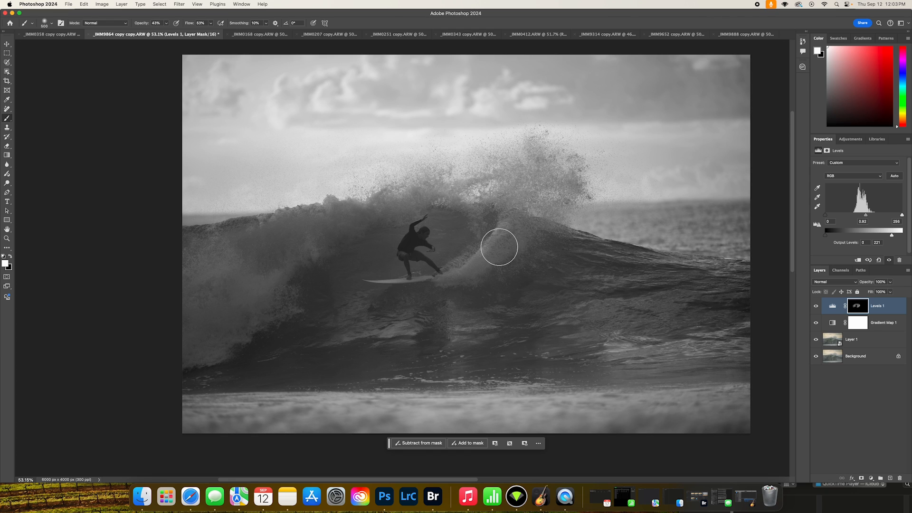
Step: Paint white on the Levels mask over the lower water, the wave crest and the distant sea with a 900 px brush
key("bracketright")
key("bracketright")
key("bracketright")
key("bracketright")
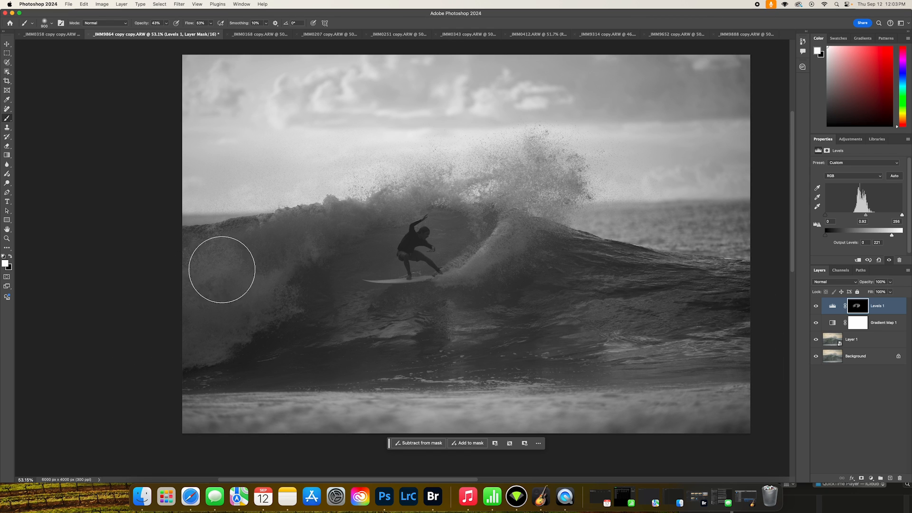
mouse_move(299, 372)
left_mouse_down()
mouse_move(699, 375)
mouse_move(242, 416)
mouse_move(812, 411)
mouse_move(402, 344)
left_mouse_up()
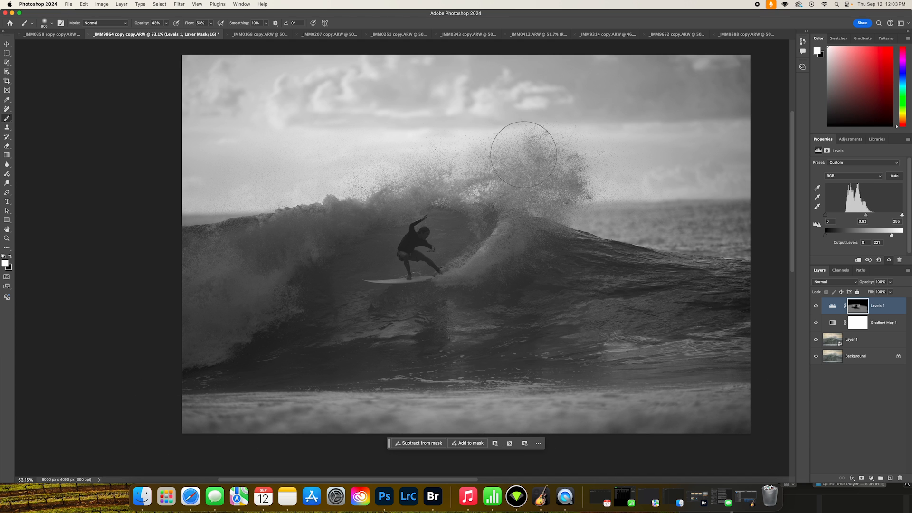
mouse_move(346, 198)
left_mouse_down()
mouse_move(273, 238)
mouse_move(183, 268)
mouse_move(212, 259)
left_mouse_up()
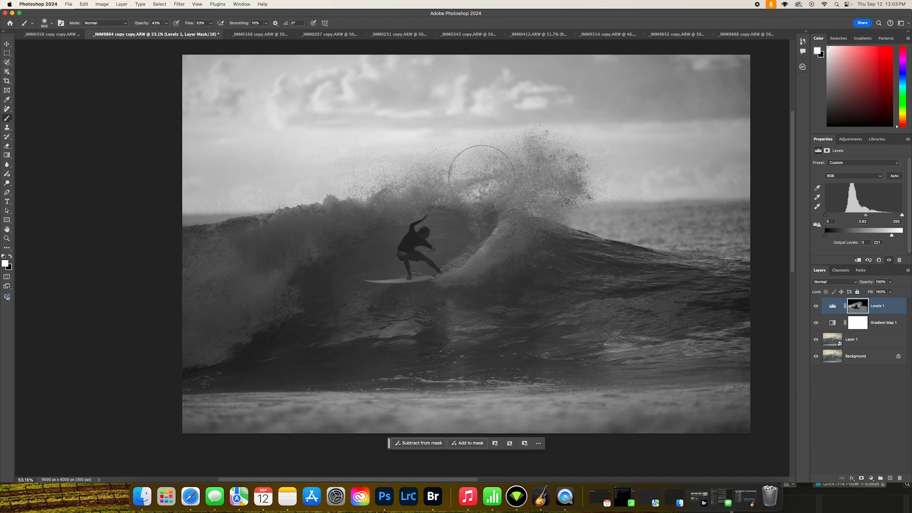
mouse_move(560, 207)
left_mouse_down()
mouse_move(745, 217)
mouse_move(747, 227)
left_mouse_up()
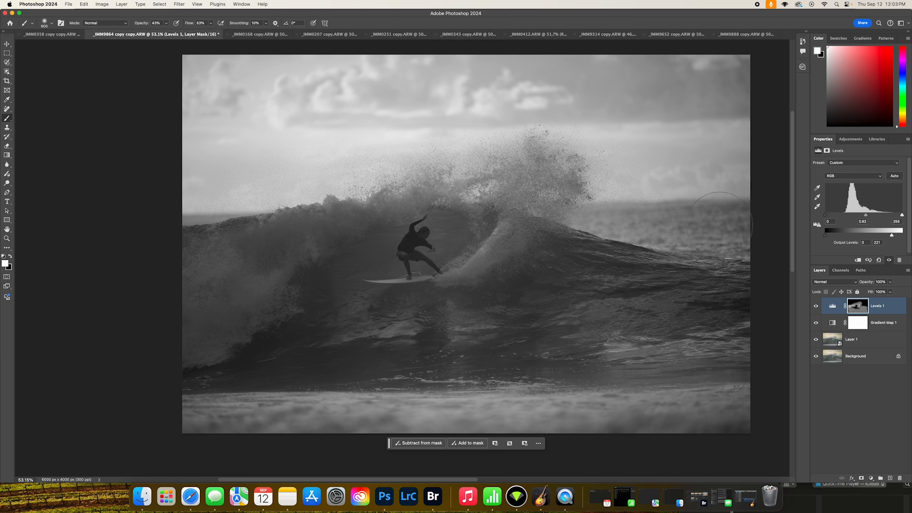
Step: Enlarge the brush to 1300 px and paint white on the Levels mask across the sky and horizon
key("bracketright")
key("bracketright")
key("bracketright")
key("bracketright")
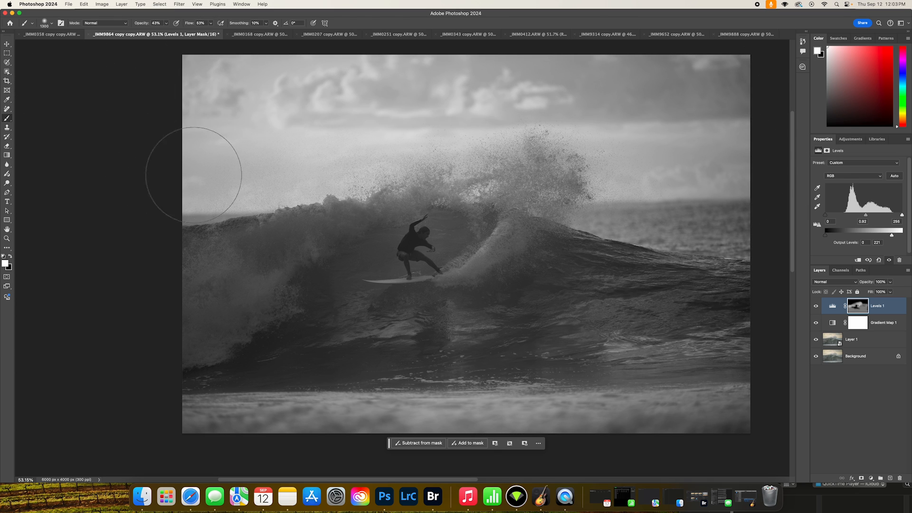
mouse_move(196, 179)
left_mouse_down()
mouse_move(466, 134)
mouse_move(562, 170)
mouse_move(744, 207)
left_mouse_up()
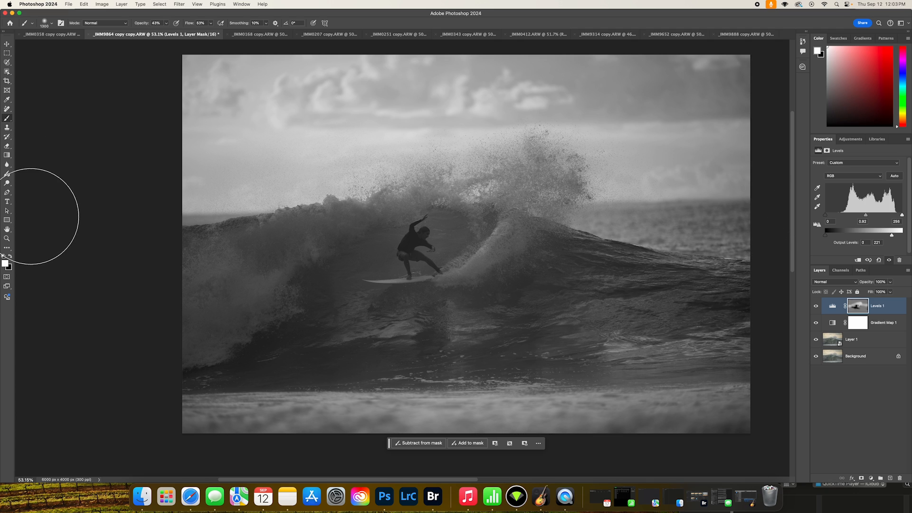
Step: Swap the brush colour to black and mask the Levels darkening out of the area around the surfer
left_click(10, 256)
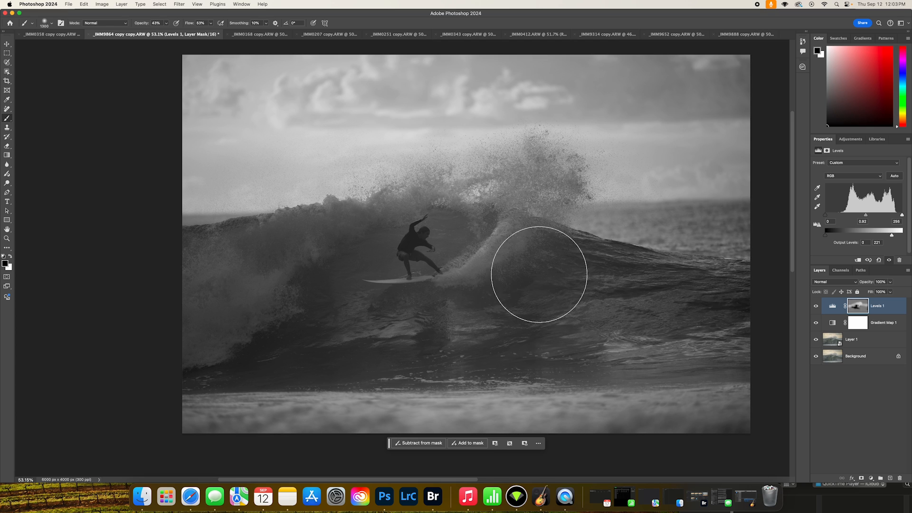
left_click(430, 250)
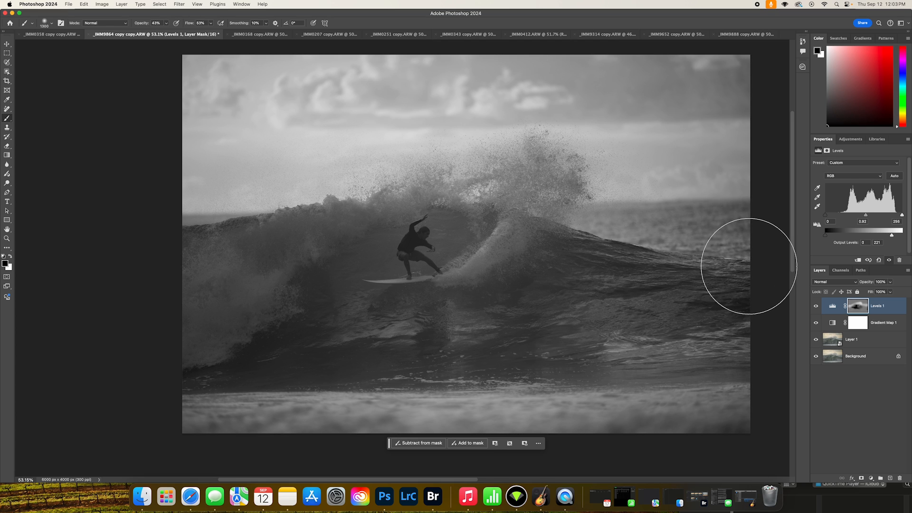
key("Return")
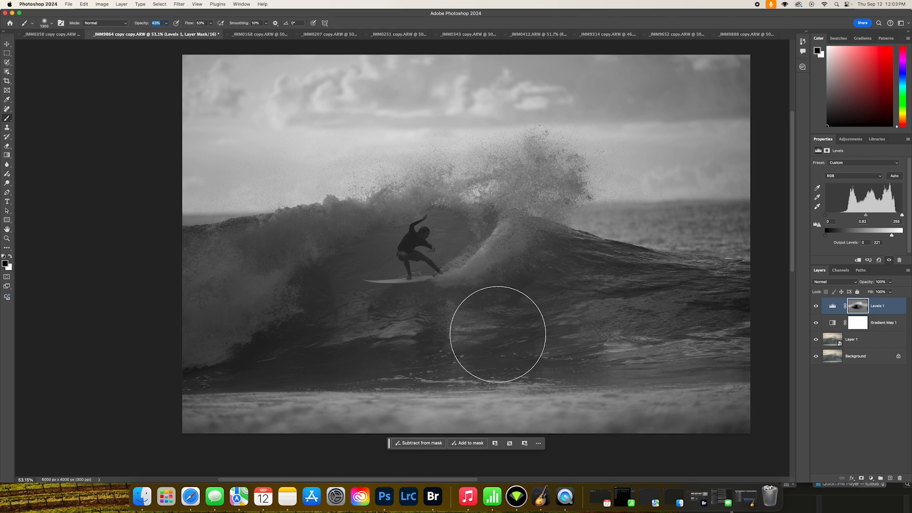
Step: Add a Curves adjustment layer with raised highlights and slightly lowered shadows, and invert its mask to black
left_click(871, 479)
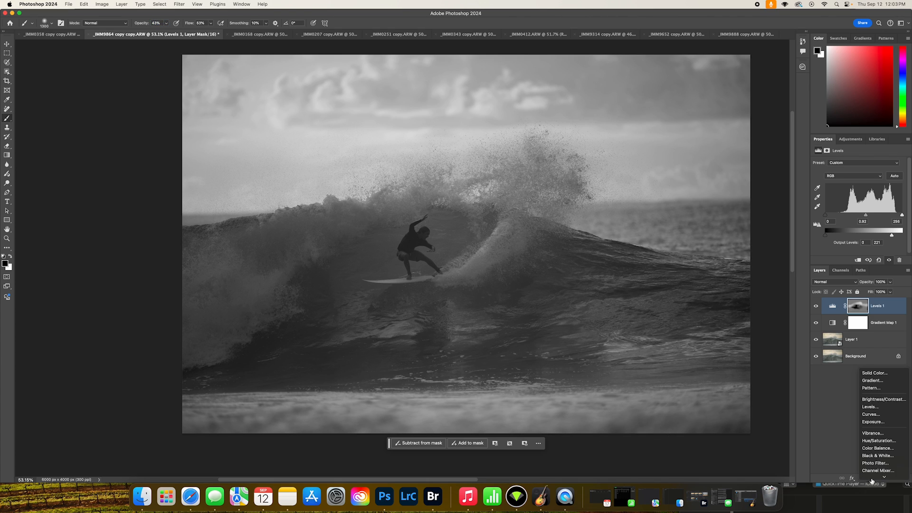
mouse_move(877, 479)
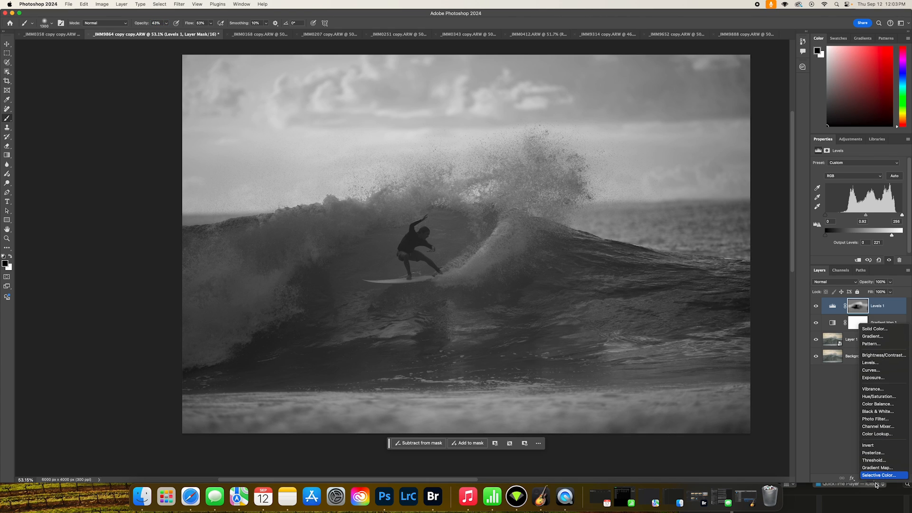
left_click(869, 371)
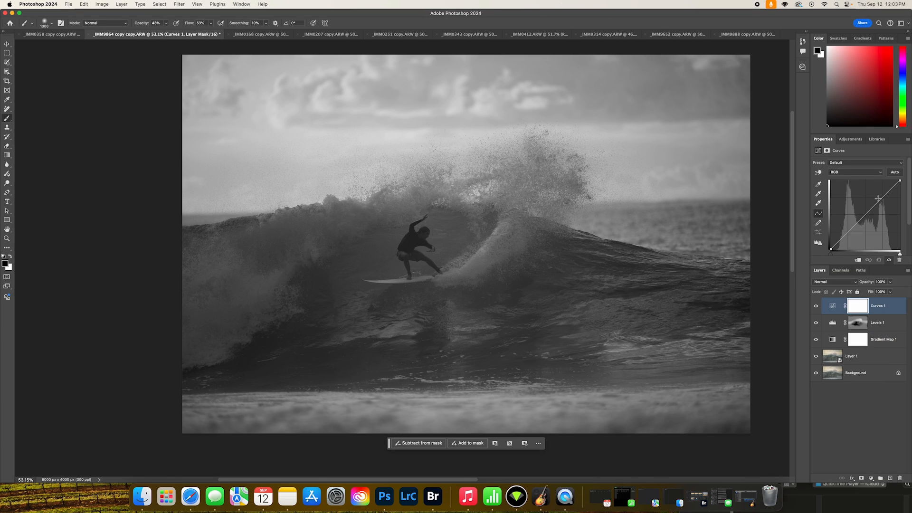
left_click_drag(878, 199, 875, 197)
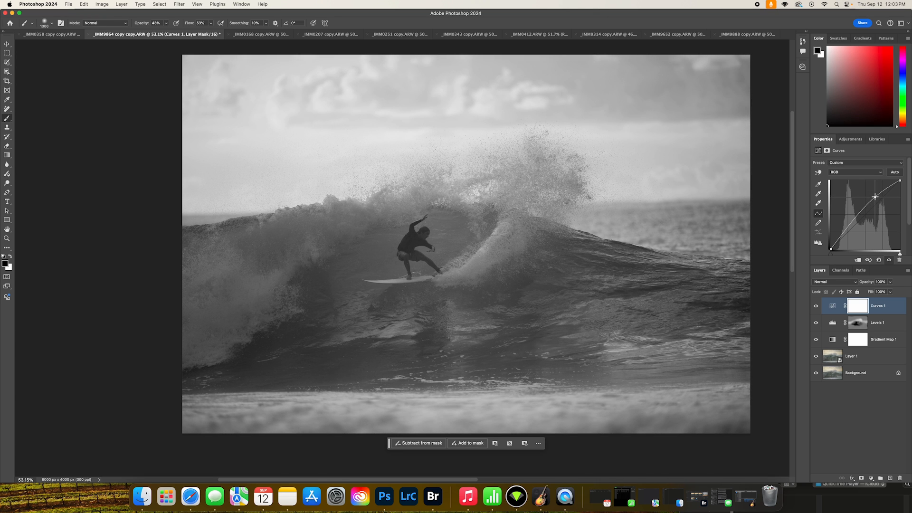
left_click_drag(845, 231, 847, 232)
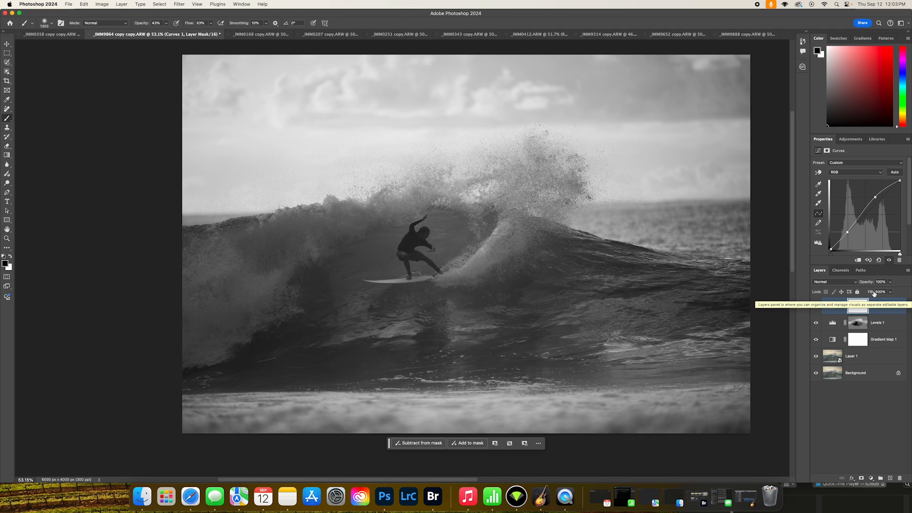
key("super+i")
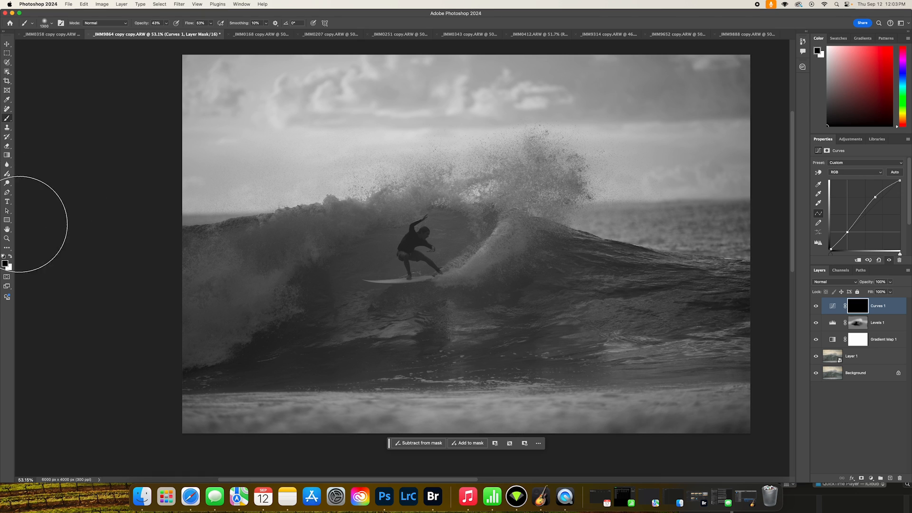
Step: Swap the brush colour to white and paint the Curves mask over the surfer and across the wave face
left_click(10, 256)
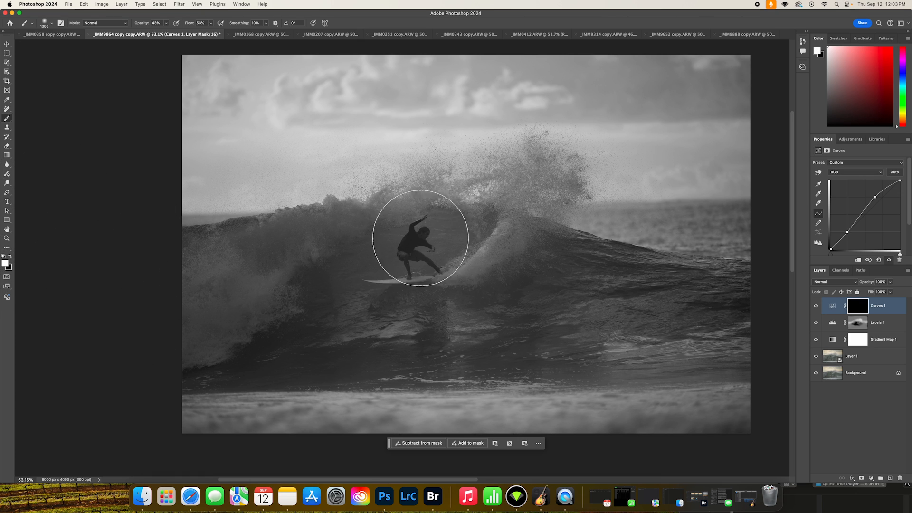
mouse_move(421, 238)
left_mouse_down()
mouse_move(459, 235)
mouse_move(414, 261)
mouse_move(461, 252)
mouse_move(481, 259)
mouse_move(491, 207)
mouse_move(522, 190)
mouse_move(420, 216)
left_mouse_up()
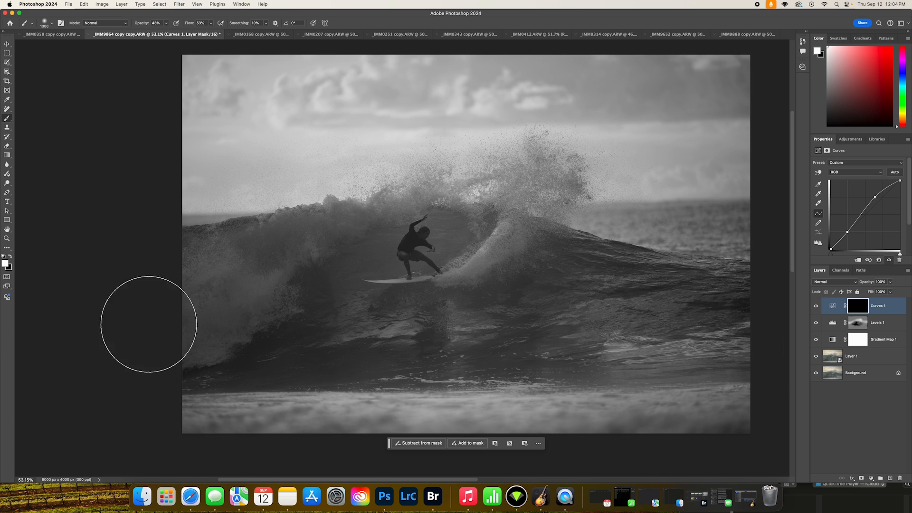
mouse_move(661, 327)
left_mouse_down()
mouse_move(668, 309)
mouse_move(723, 306)
mouse_move(648, 306)
left_mouse_up()
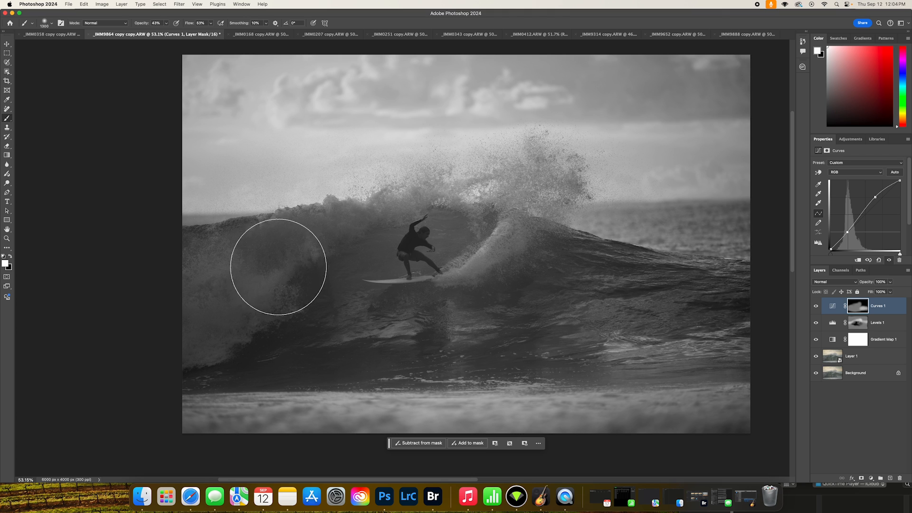
key("Return")
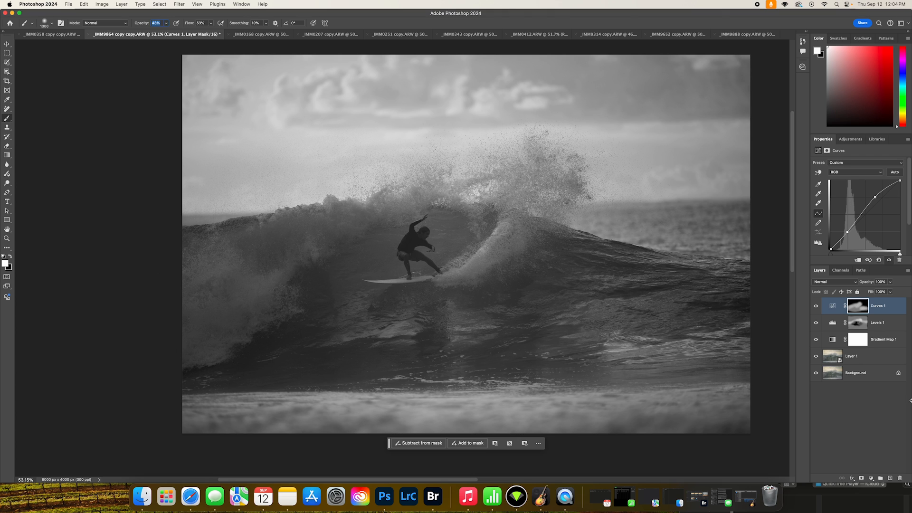
Step: Stamp all visible layers into a new top layer, convert it to a smart object and open the Camera Raw Filter on it
key("super+alt+shift+e")
left_click(122, 4)
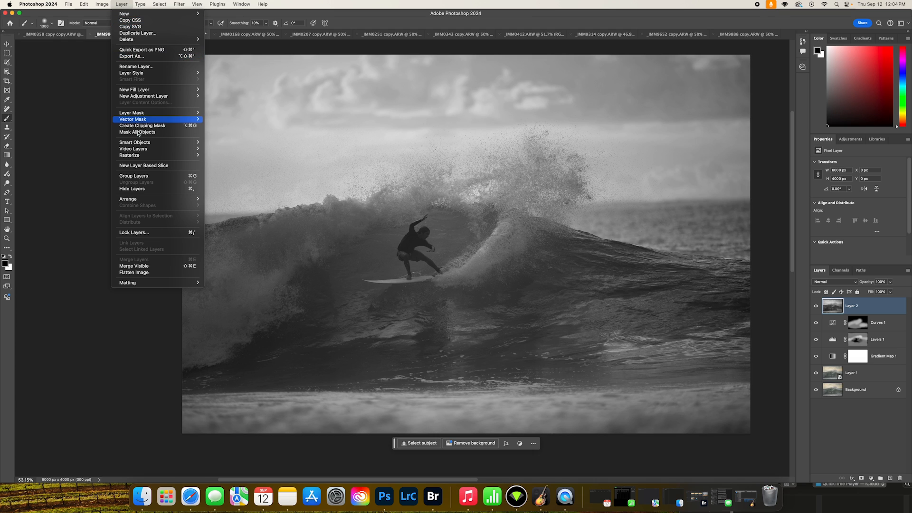
left_click(226, 144)
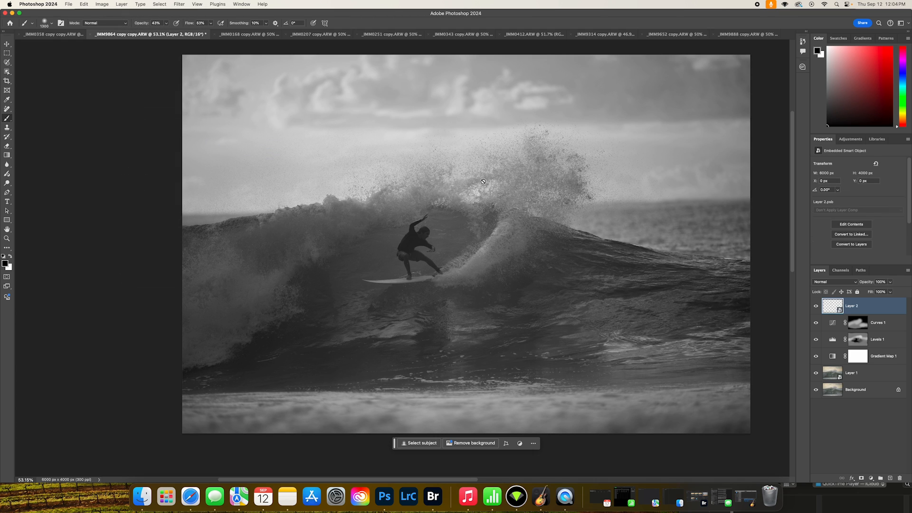
left_click(180, 4)
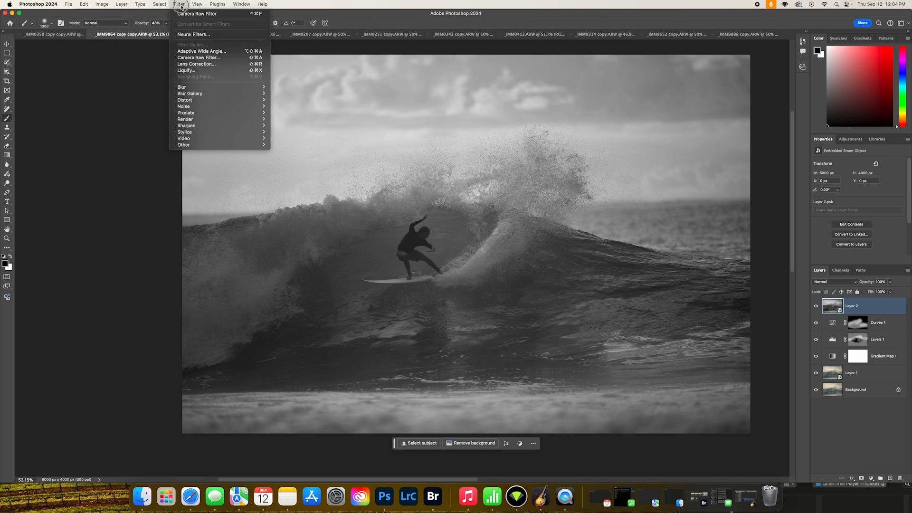
left_click(195, 57)
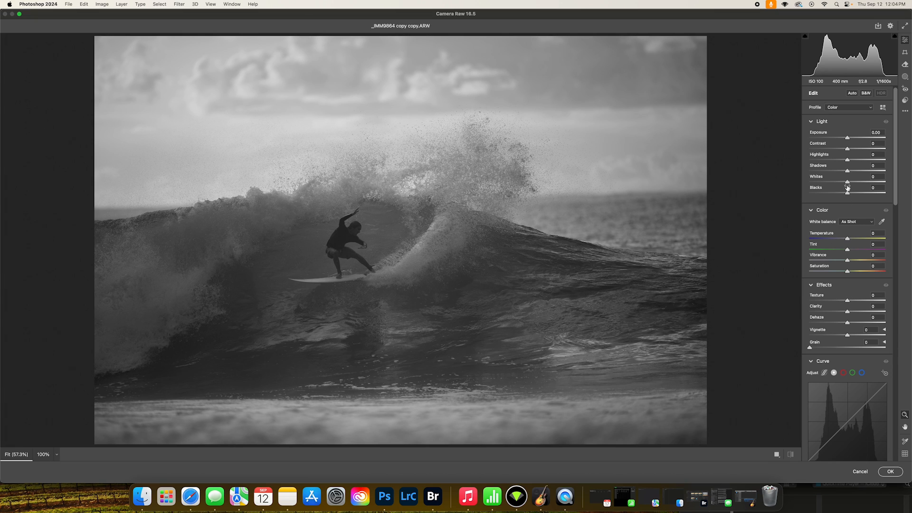
Step: Add a linear gradient mask from the foreground water up to just below the surfer and lower its Blacks slightly
left_click(905, 77)
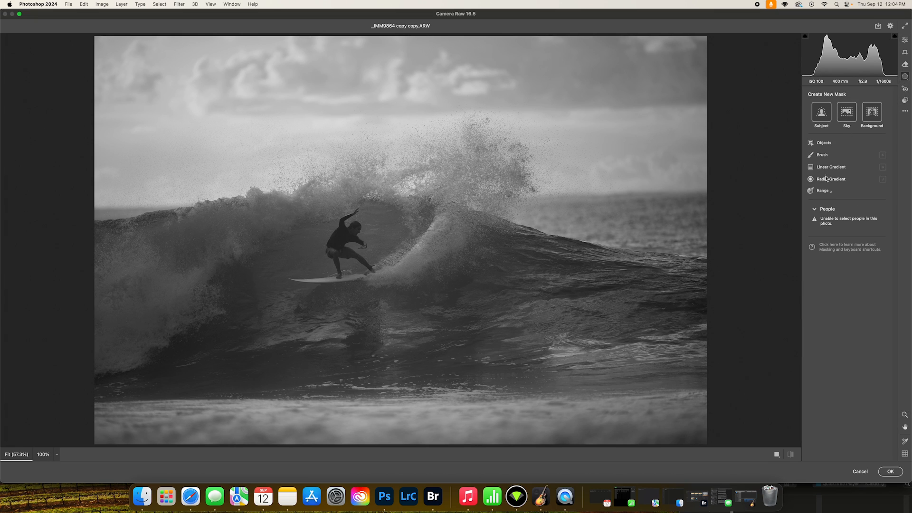
left_click(830, 174)
left_click_drag(363, 398, 362, 306)
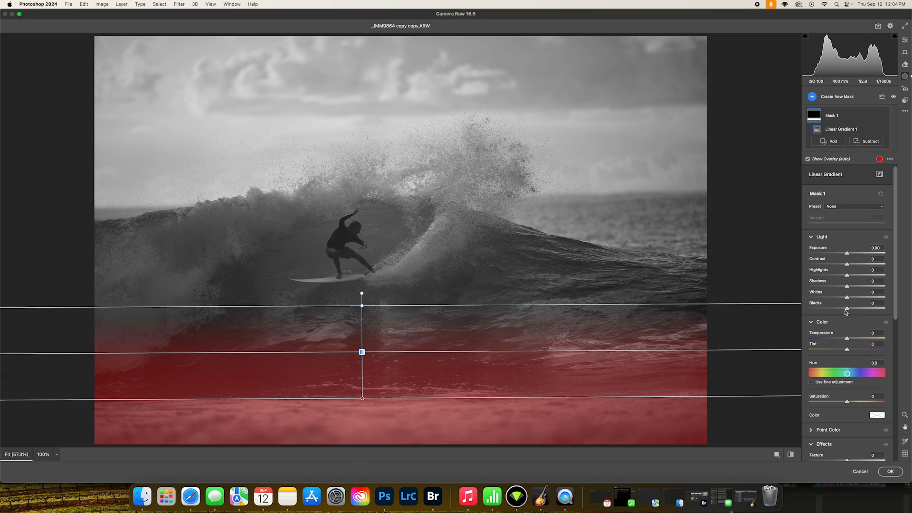
left_click_drag(847, 308, 841, 311)
key("Escape")
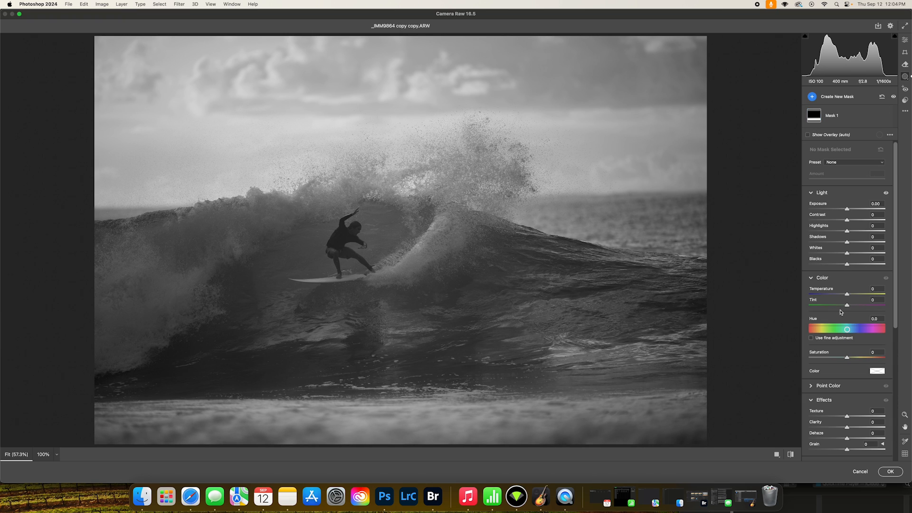
Step: Add a radial gradient mask as a tilted ellipse covering the surfer, the barrel and the spray above the wave
left_click(813, 97)
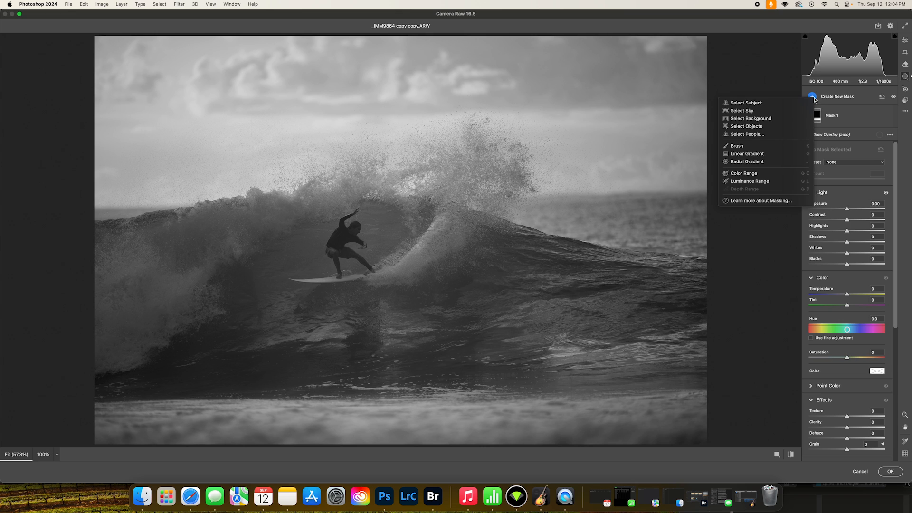
left_click(744, 162)
left_click_drag(354, 227, 446, 285)
left_click_drag(494, 233, 469, 211)
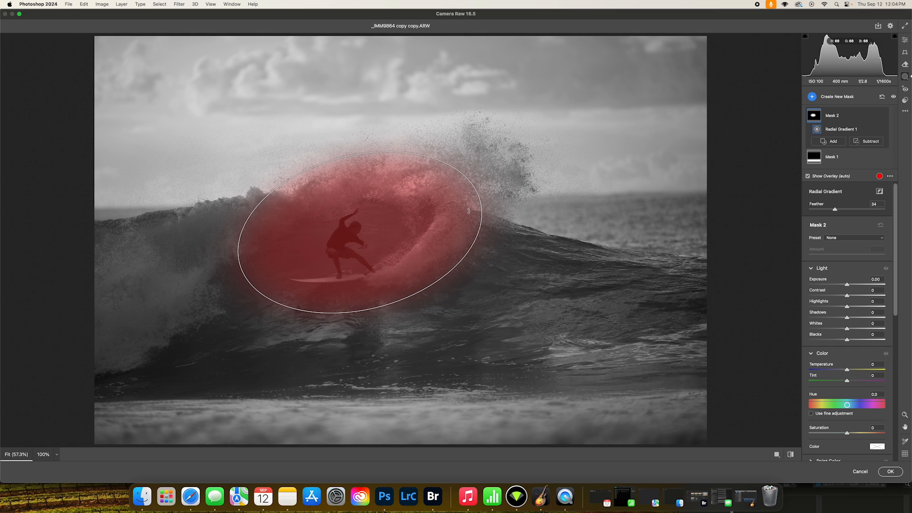
left_click_drag(377, 241, 410, 217)
left_click_drag(508, 174, 542, 169)
left_click_drag(402, 218, 399, 218)
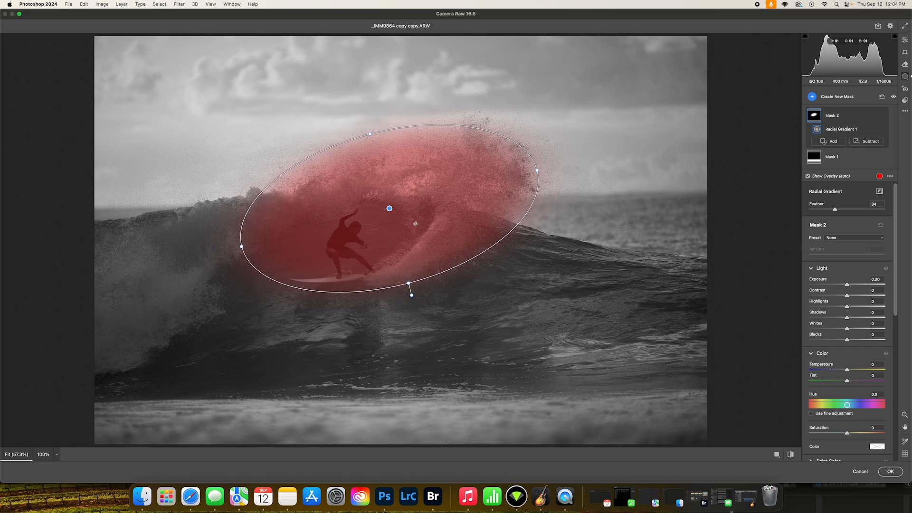
Step: Set the radial gradient mask's Whites to +65, Contrast to +27 and Exposure to +0.15
left_click_drag(848, 330, 872, 329)
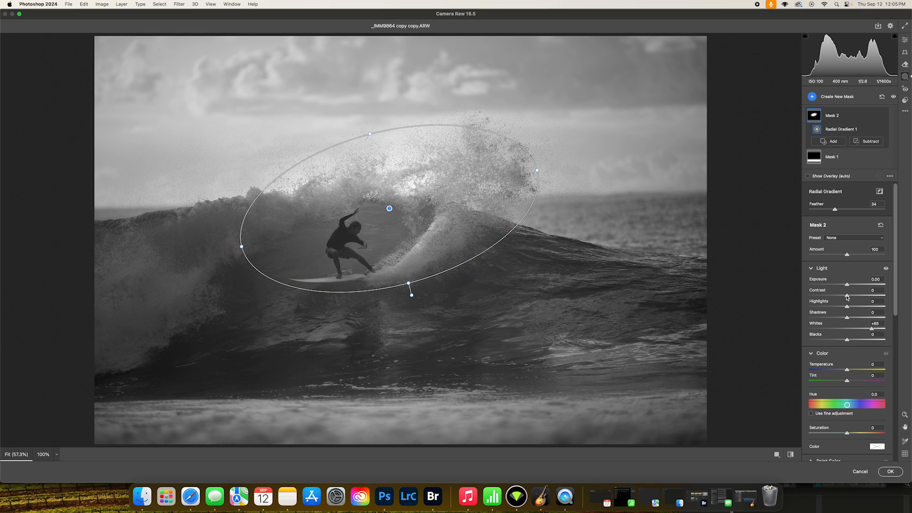
mouse_move(847, 296)
left_mouse_down()
mouse_move(858, 297)
mouse_move(844, 285)
left_mouse_up()
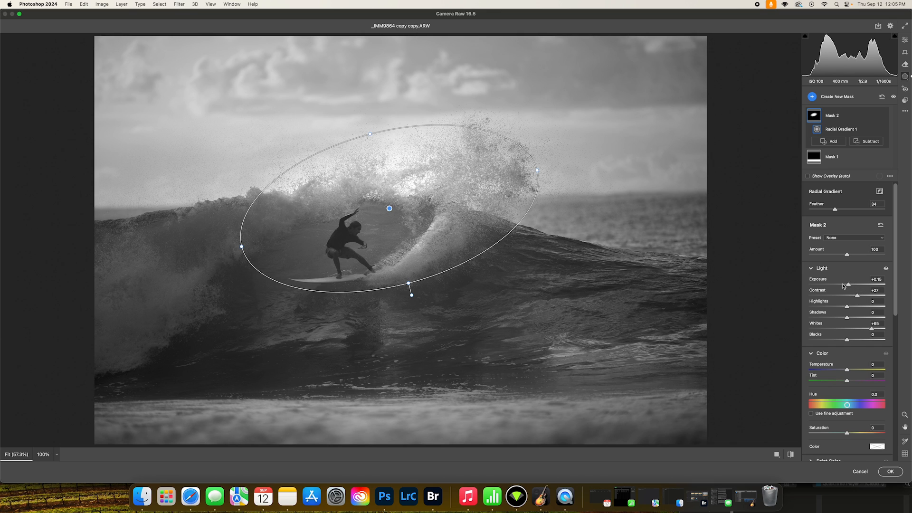
key("Escape")
Step: Compare the photo before and after the masked adjustments, checking the area covered by the radial mask
key("backslash")
key("backslash")
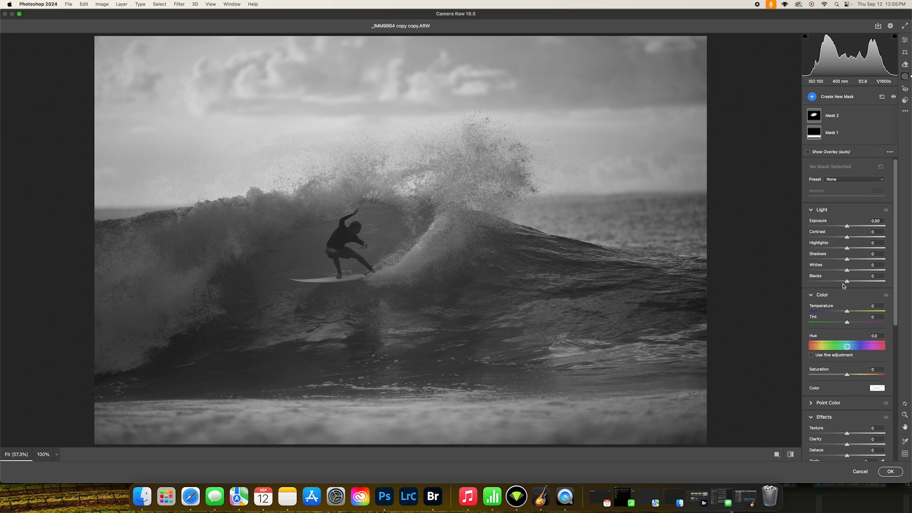
key("backslash")
key("backslash")
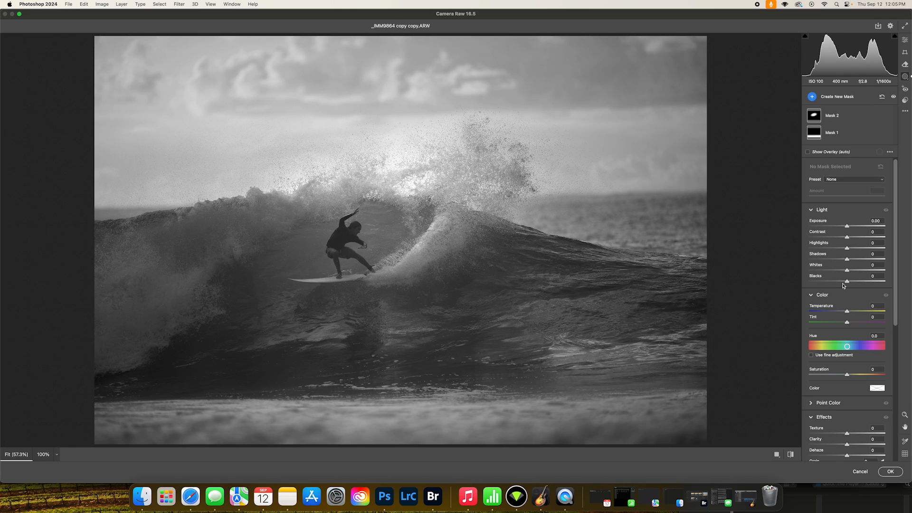
key("backslash")
key("backslash")
key("backslash")
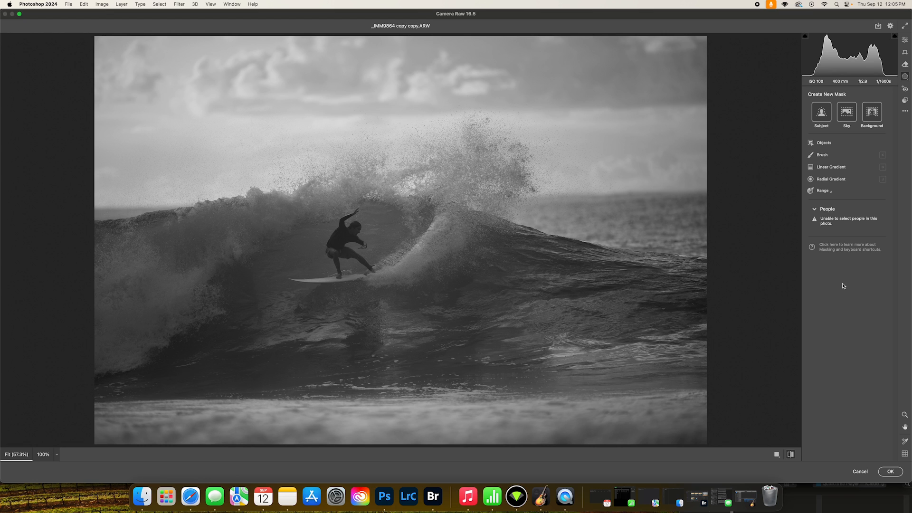
key("backslash")
key("backslash")
key("backslash")
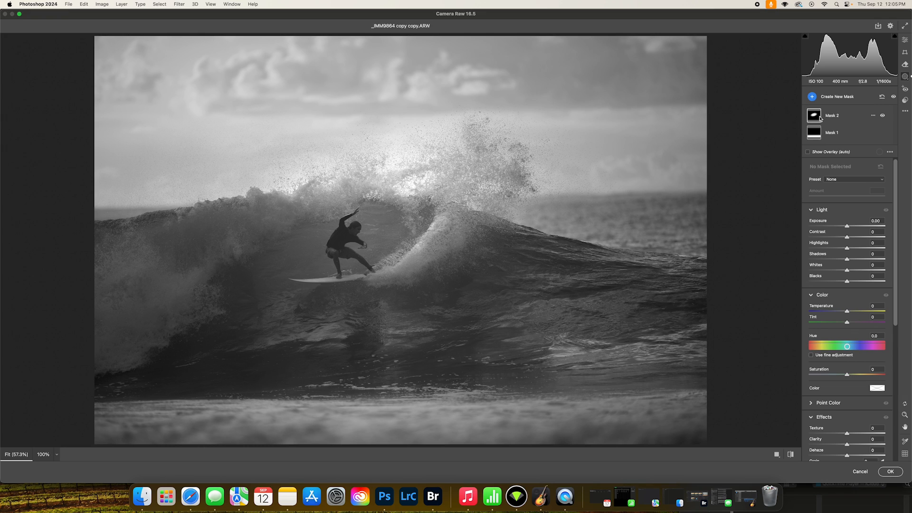
mouse_move(814, 118)
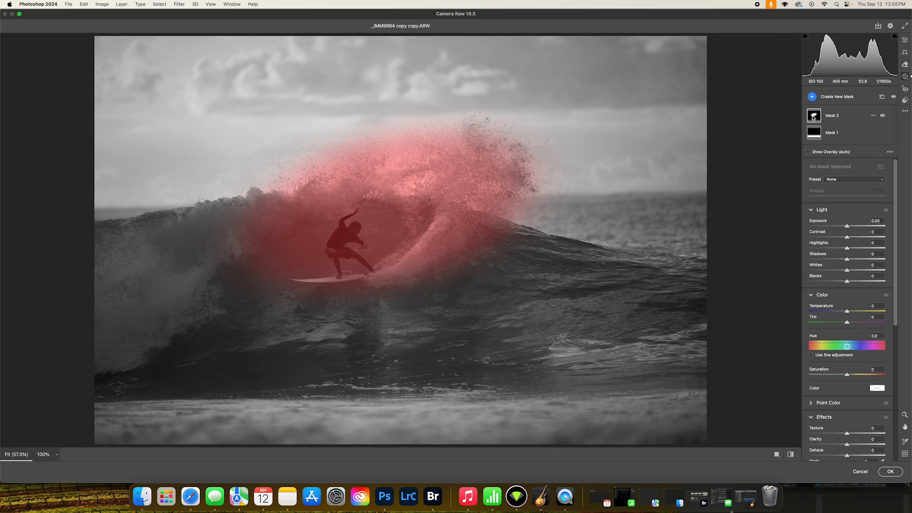
key("backslash")
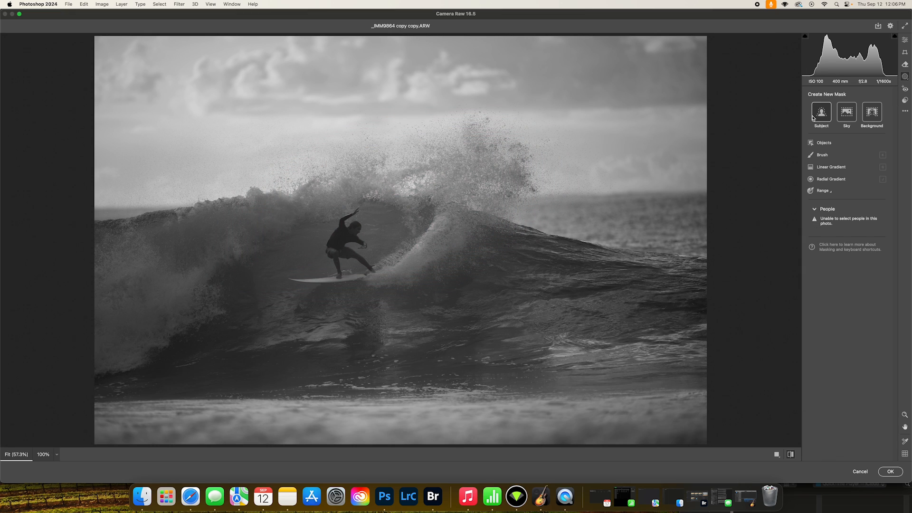
key("backslash")
key("backslash")
key("backslash")
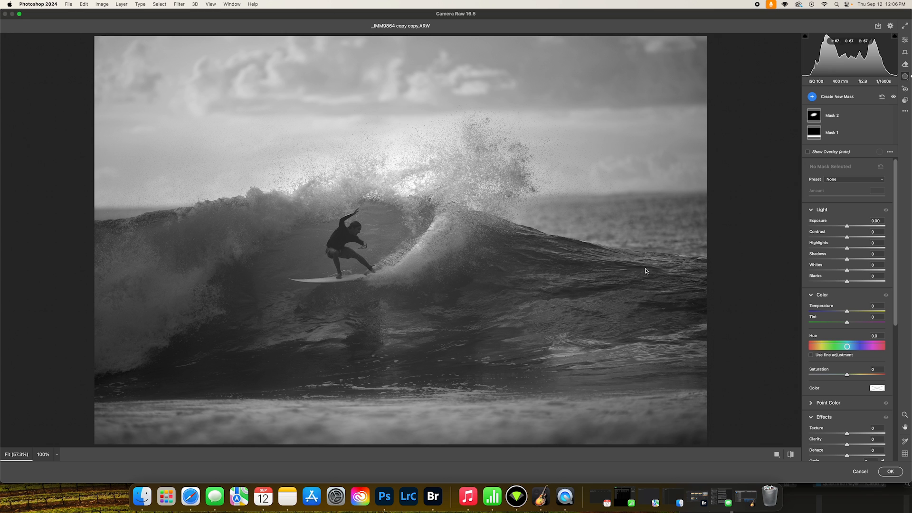
key("backslash")
key("backslash")
key("backslash")
key("backslash")
Step: Set the whole image's Dehaze to +18 and Clarity to +22, and apply the Camera Raw filter
key("e")
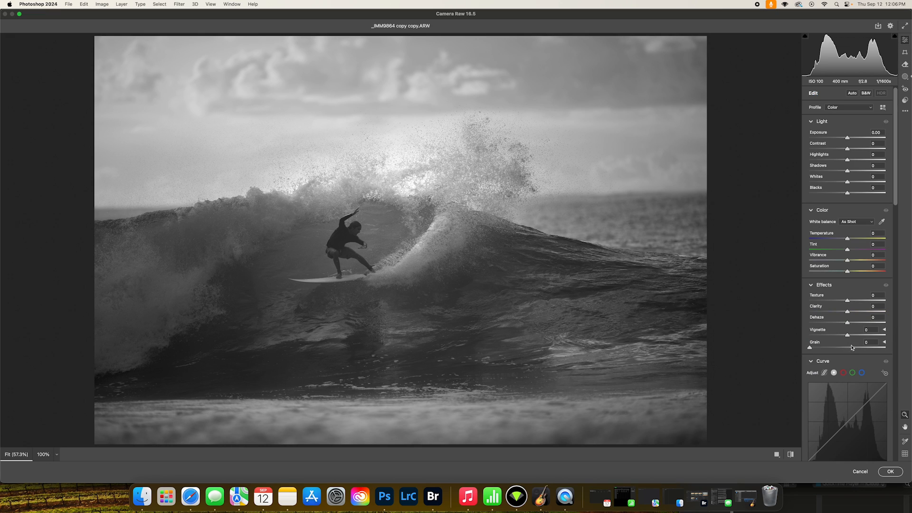
left_click_drag(848, 325, 854, 327)
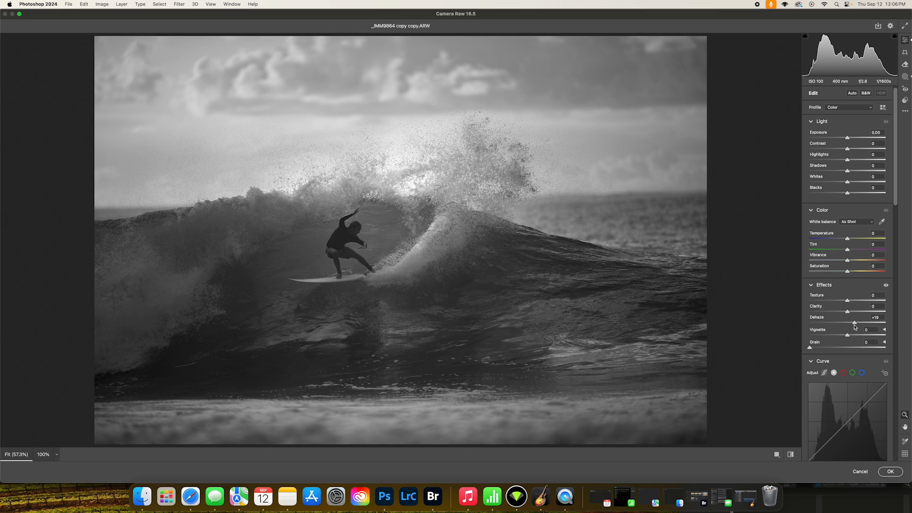
left_click_drag(849, 313, 856, 314)
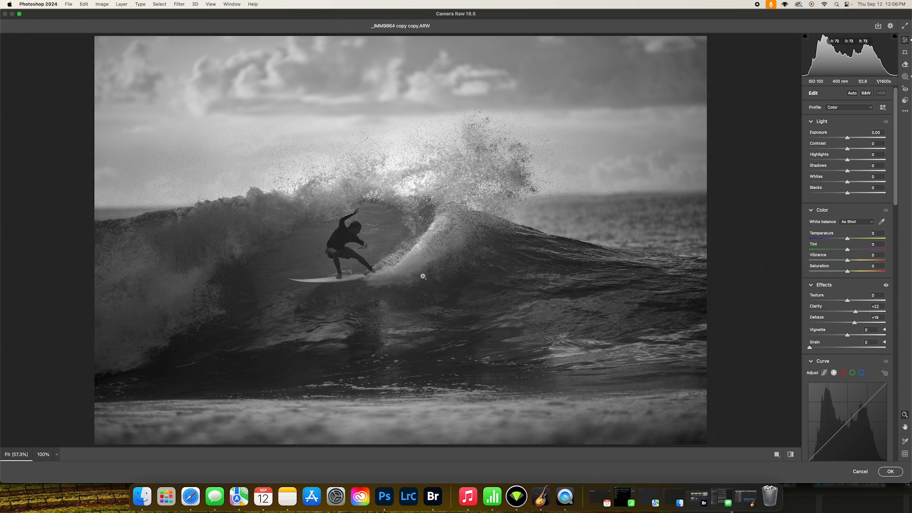
scroll(418, 273, "down", 3)
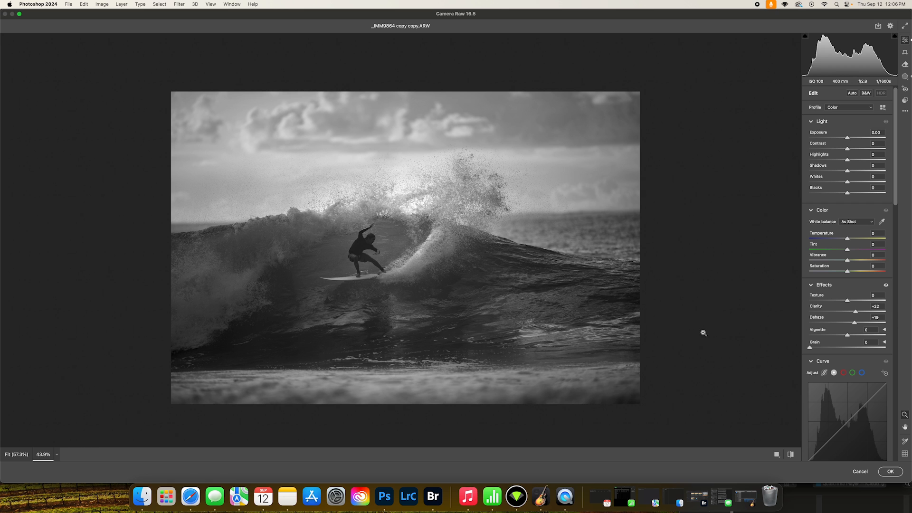
key("Return")
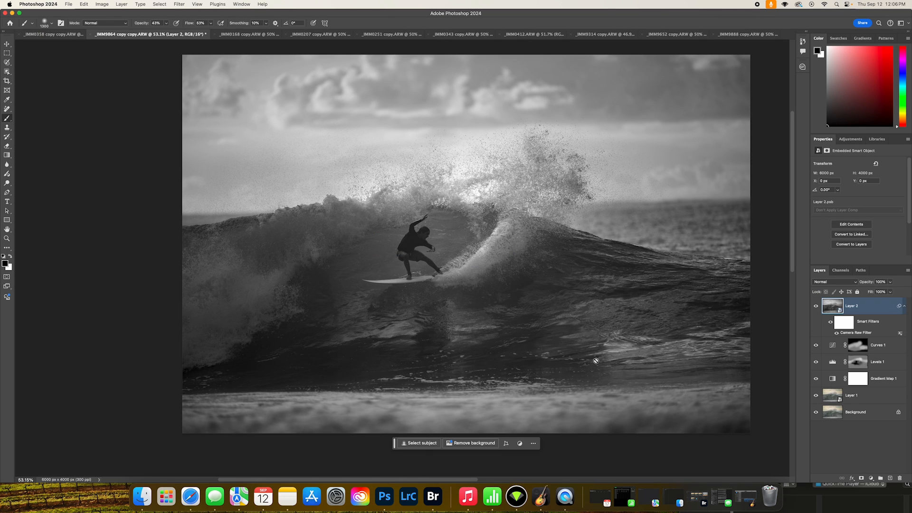
Step: Compare the black-and-white edit with the original colour photo by toggling the visibility of the layers above the background
left_click_drag(817, 307, 816, 394)
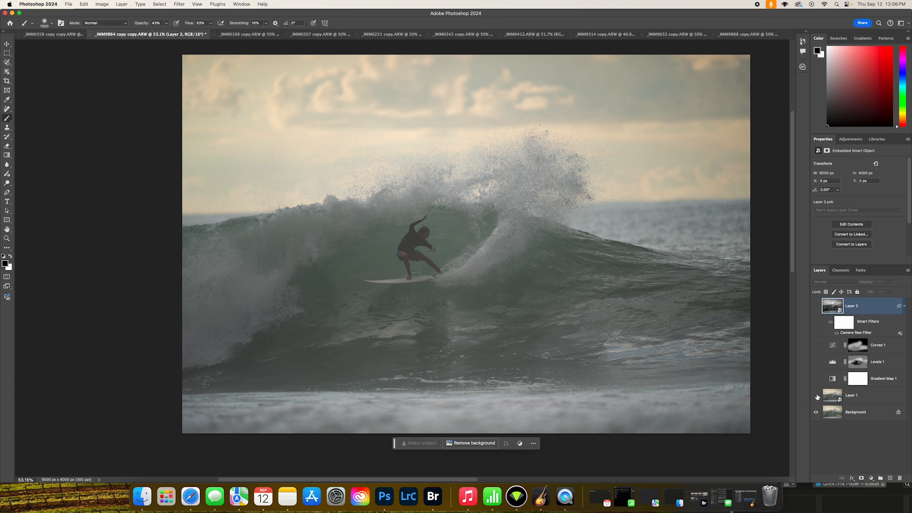
left_click(816, 307)
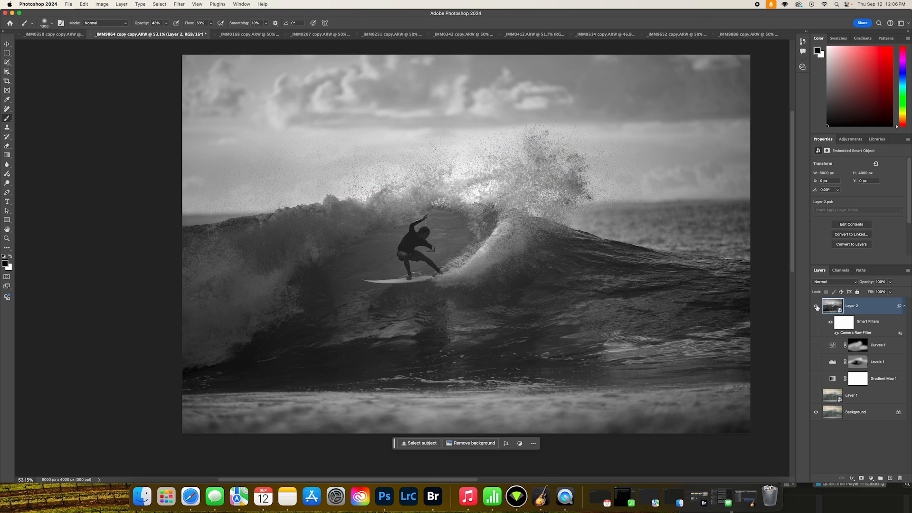
left_click(816, 308)
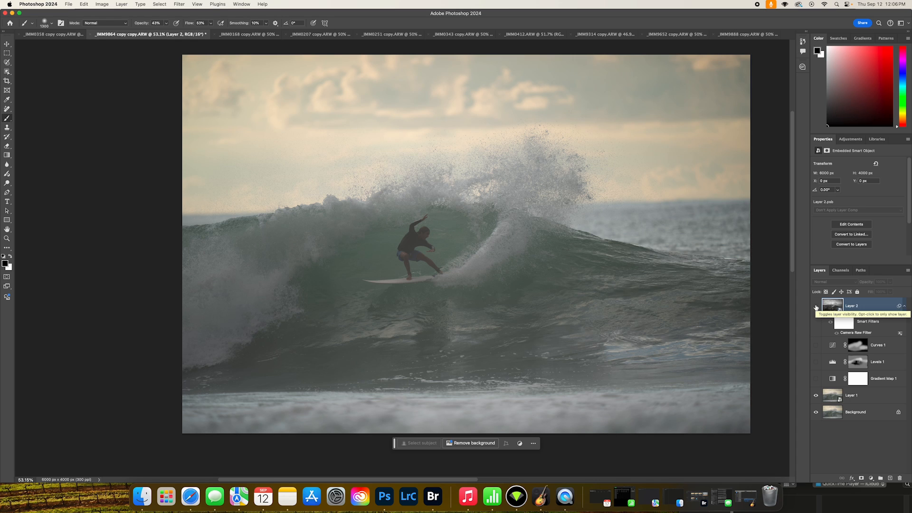
left_click(817, 307)
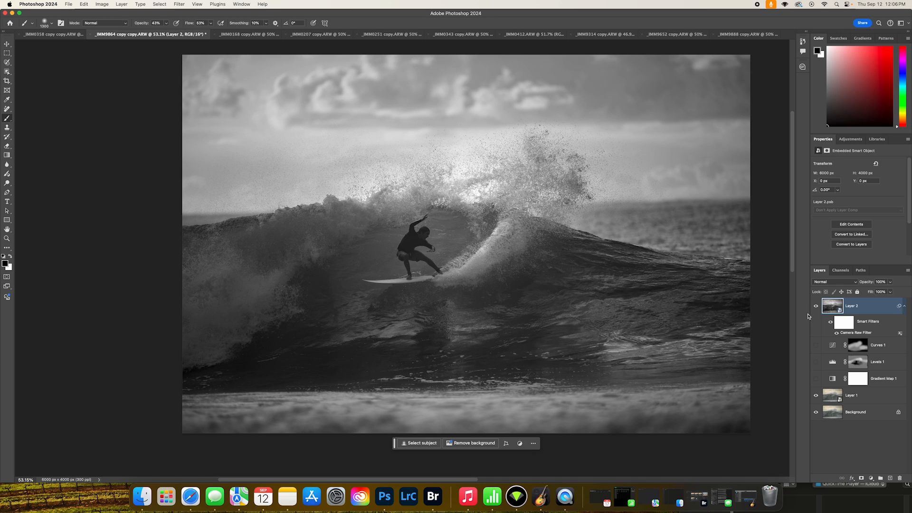
Step: Reopen Layer 2's Camera Raw filter and add a radial gradient mask as a tilted ellipse over the surfer, the barrel and the spray
double_click(857, 332)
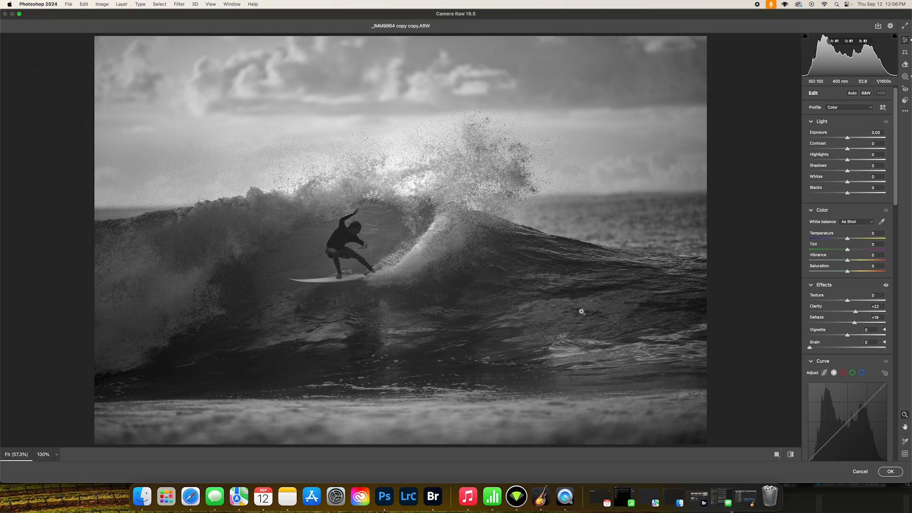
left_click(905, 76)
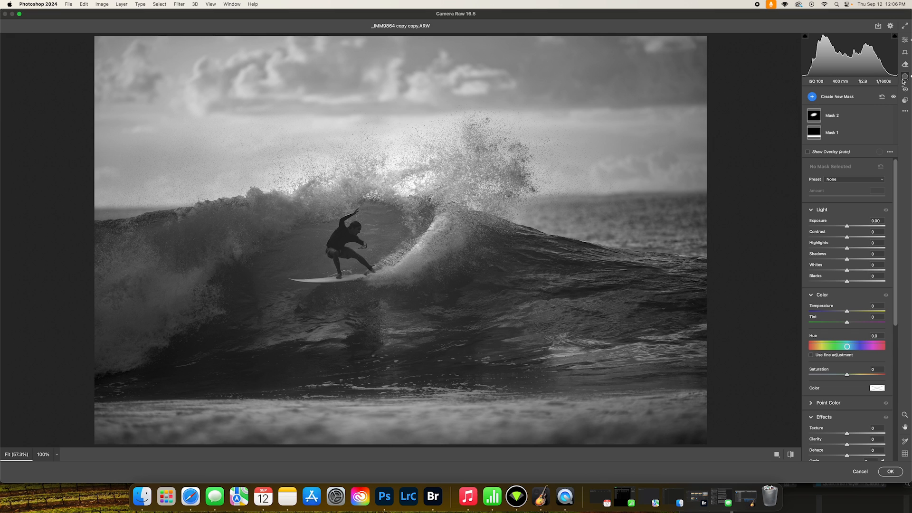
left_click(812, 97)
left_click(829, 164)
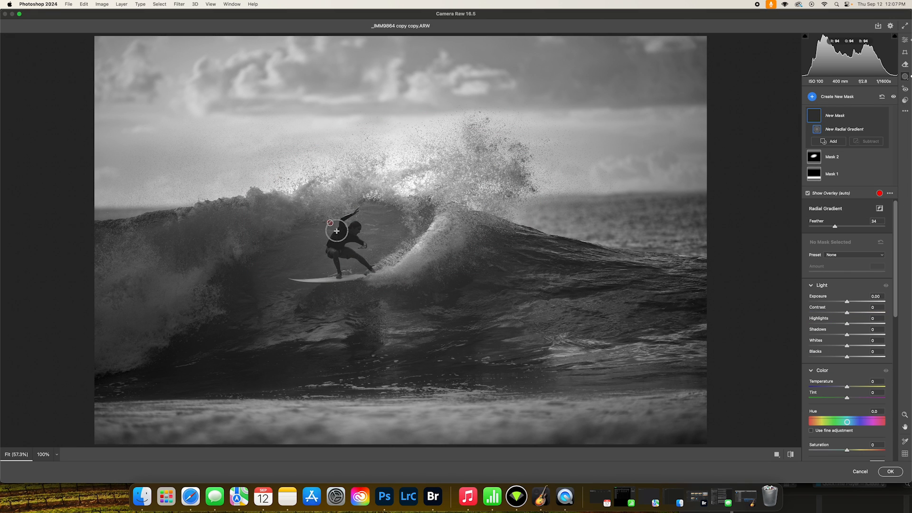
left_click_drag(326, 221, 435, 275)
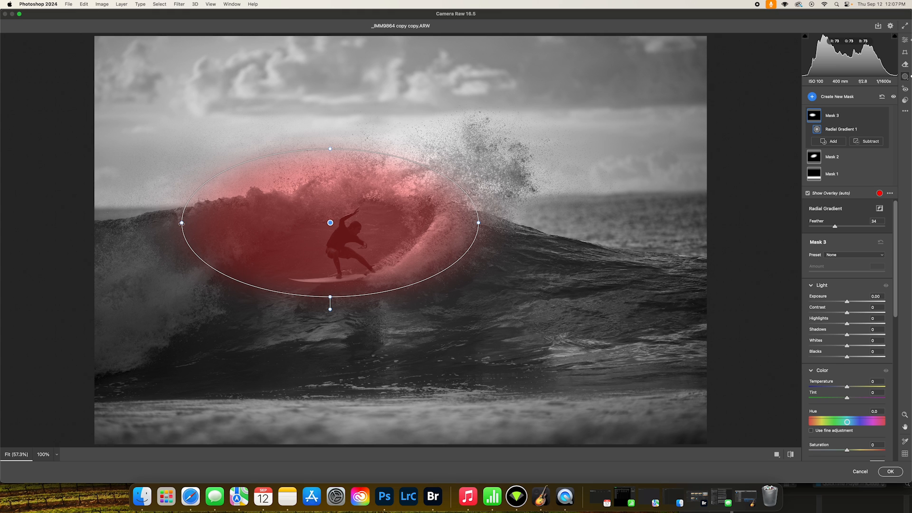
left_click_drag(175, 224, 184, 248)
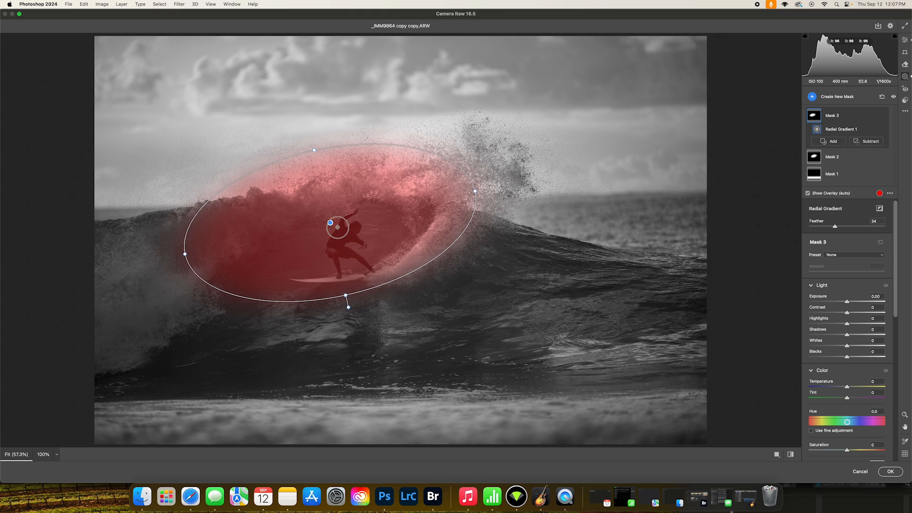
left_click_drag(331, 227, 378, 209)
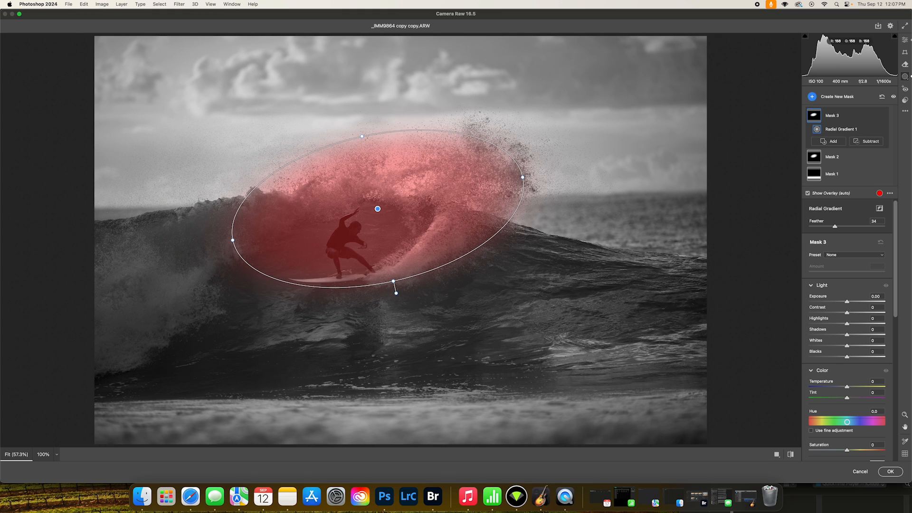
left_click_drag(525, 177, 542, 170)
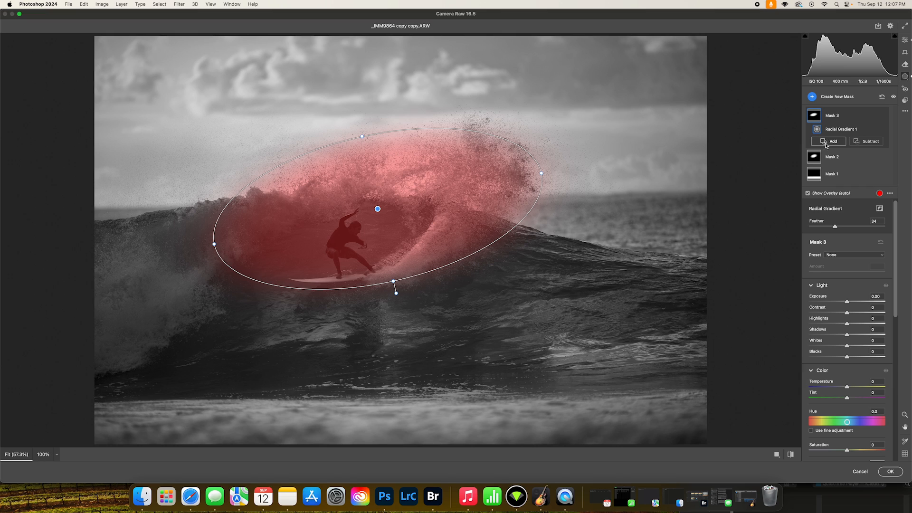
Step: Try to subtract the automatically selected subject from the new radial mask, and undo it
left_click(879, 145)
left_click(841, 150)
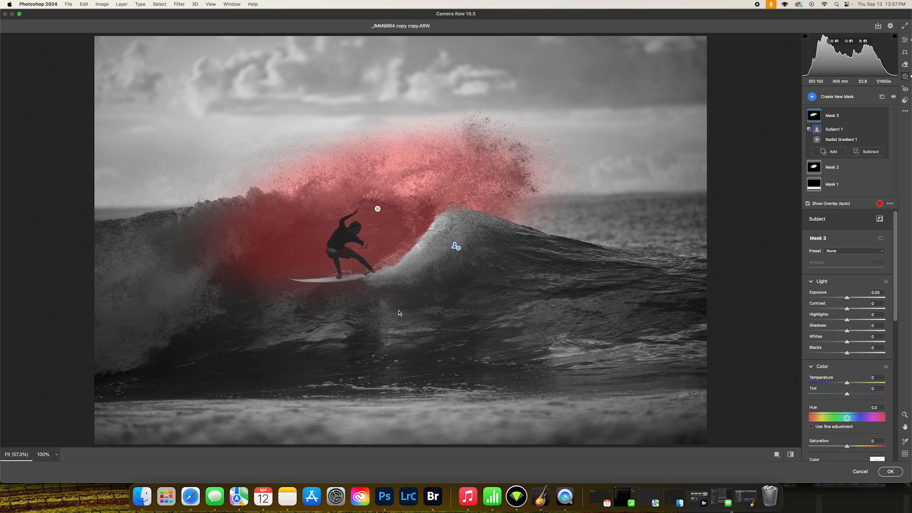
key("super+z")
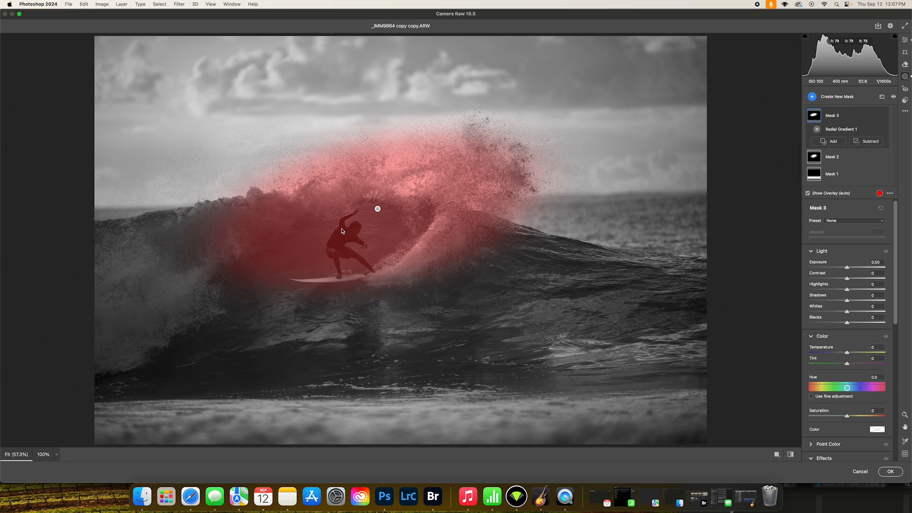
Step: Subtract a small brush area over the surfer's neck and shoulder from the radial mask, working at 200% zoom
left_click(57, 454)
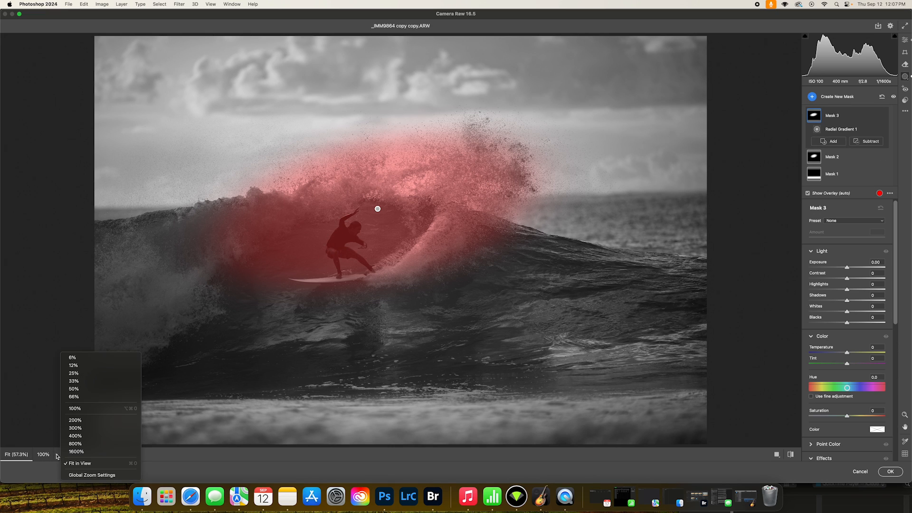
left_click(75, 420)
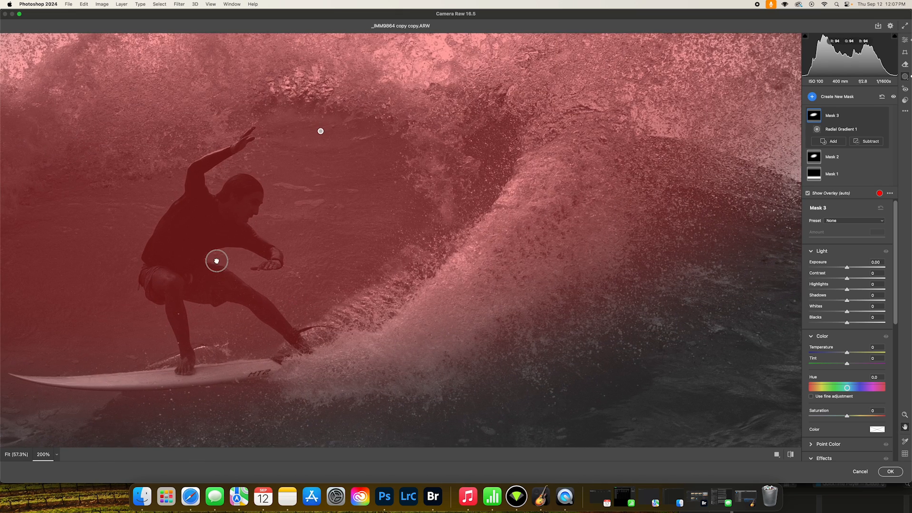
left_click_drag(214, 259, 418, 231)
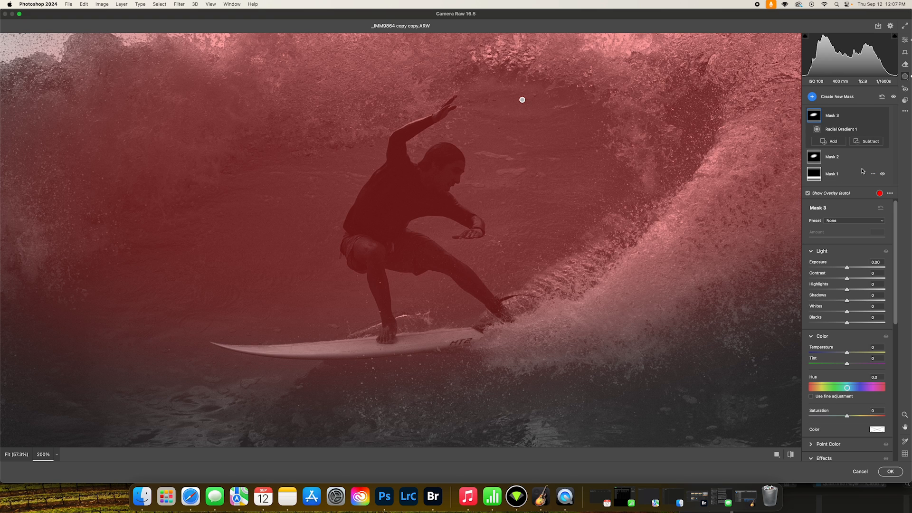
left_click(869, 142)
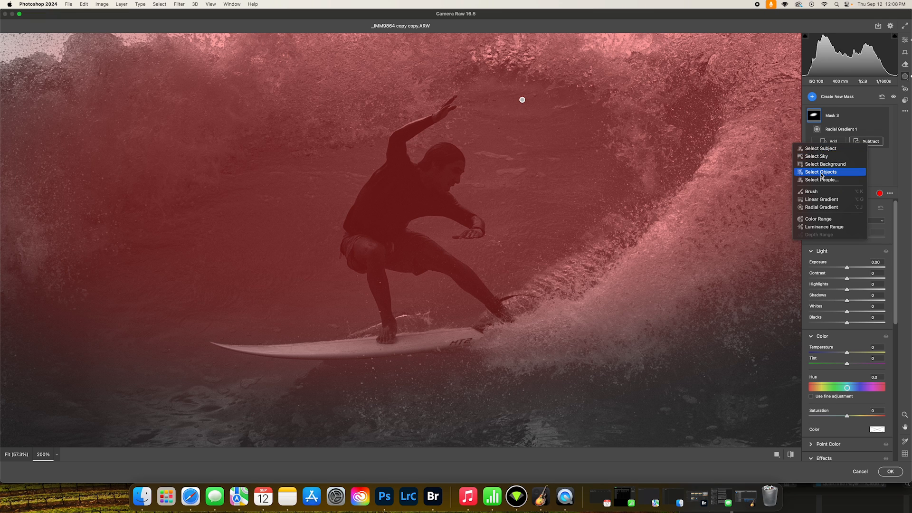
left_click(813, 199)
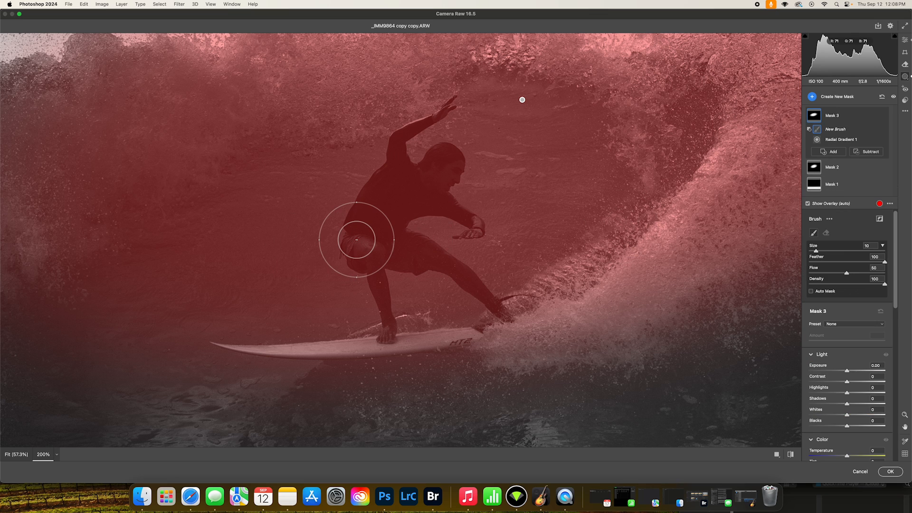
key("bracketleft")
key("bracketleft")
key("bracketleft")
key("bracketleft")
key("bracketleft")
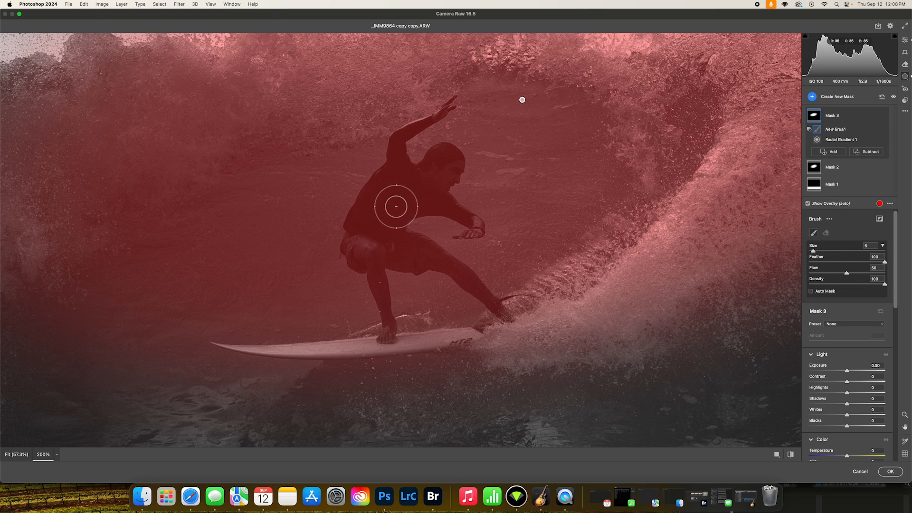
mouse_move(424, 191)
left_mouse_down()
mouse_move(434, 168)
mouse_move(442, 171)
mouse_move(407, 192)
left_mouse_up()
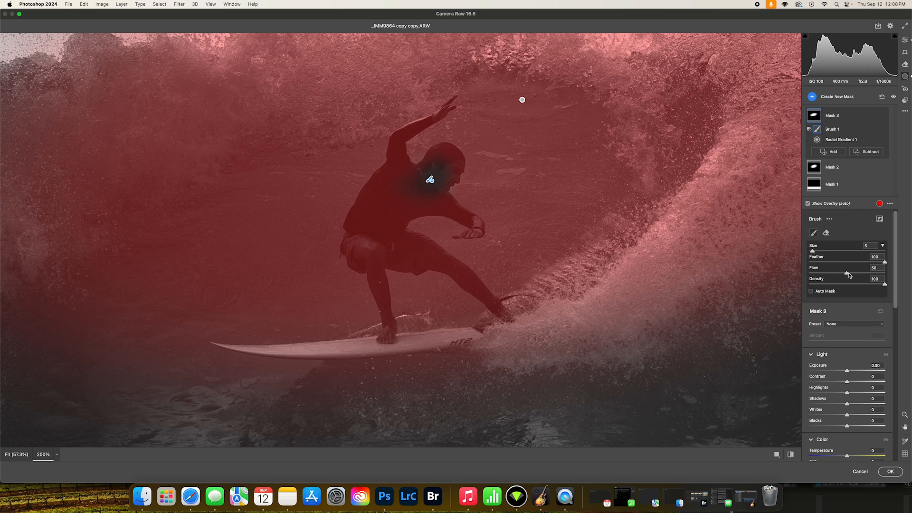
Step: Set the subtracting brush's Flow to 64 and paint the surfer's head, torso and limbs out of the mask with a smaller brush
left_click_drag(847, 274, 857, 274)
mouse_move(434, 173)
left_mouse_down()
mouse_move(434, 202)
mouse_move(394, 214)
mouse_move(396, 199)
mouse_move(388, 198)
mouse_move(361, 220)
mouse_move(406, 172)
mouse_move(359, 253)
mouse_move(415, 251)
mouse_move(499, 306)
mouse_move(403, 240)
left_mouse_up()
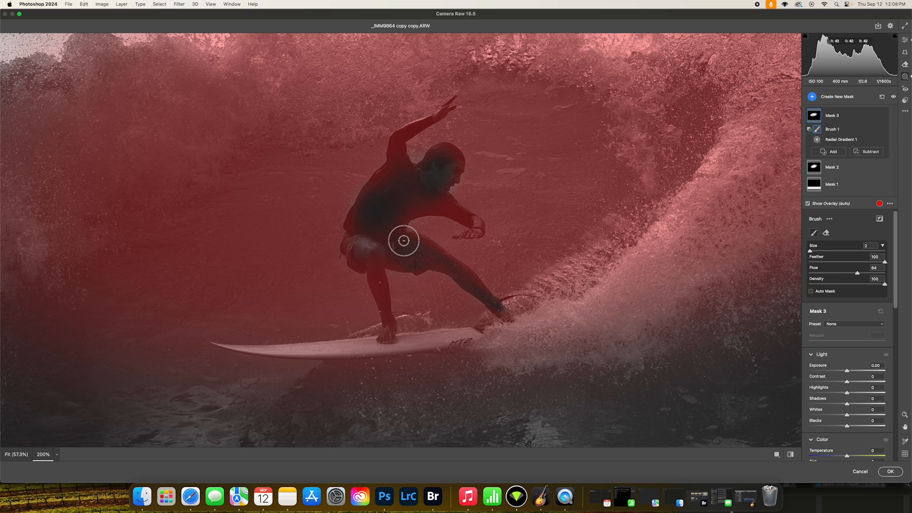
key("bracketleft")
key("bracketleft")
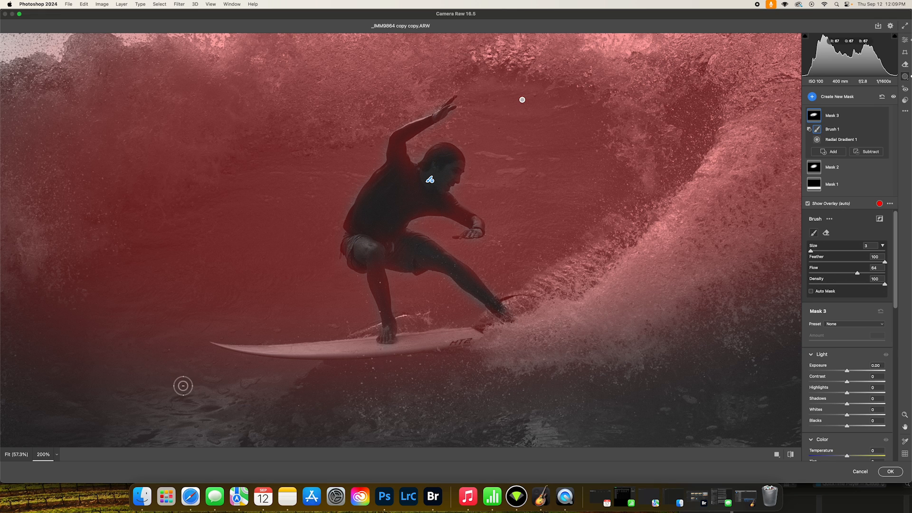
Step: Set the Exposure of the radial mask around the surfer to +0.30
left_click(54, 457)
left_click(105, 410)
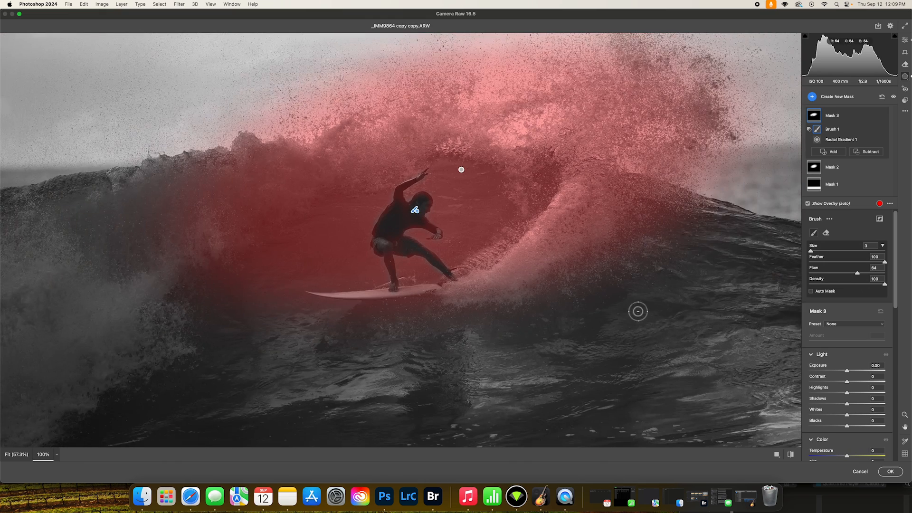
left_click_drag(850, 372, 852, 374)
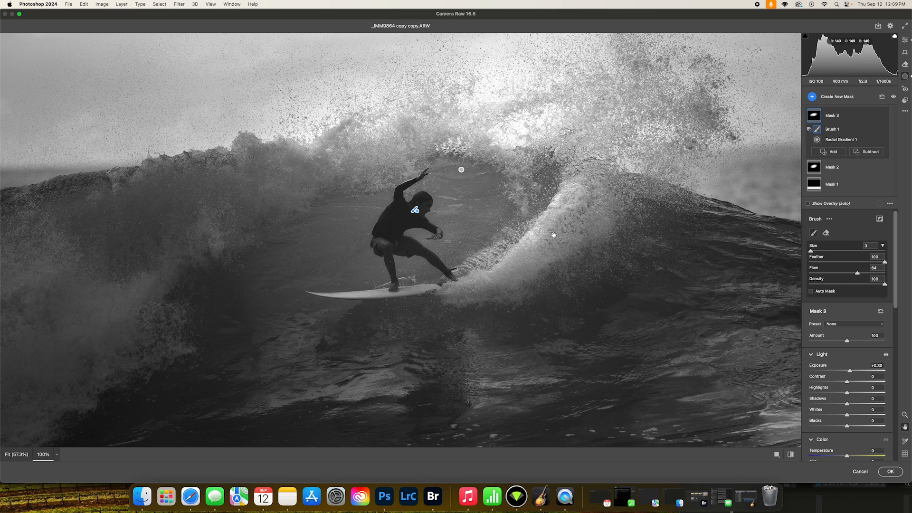
Step: Examine the brightened barrel and spray, and compare the whole photo before and after the Camera Raw adjustments
left_click_drag(554, 235, 498, 259)
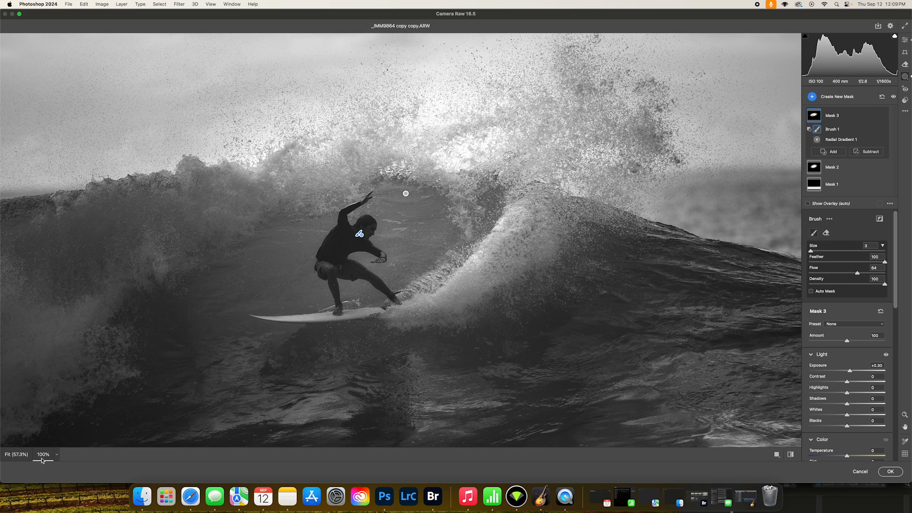
left_click(17, 455)
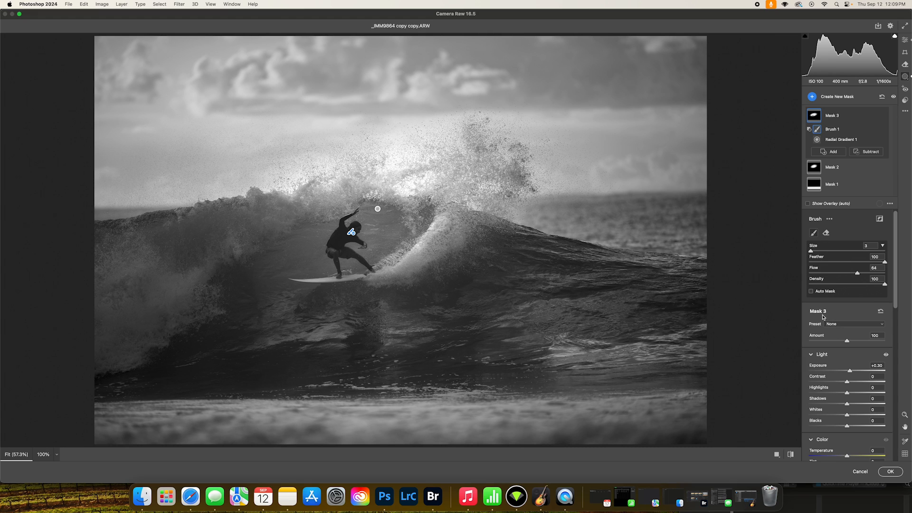
key("Escape")
key("backslash")
key("backslash")
key("backslash")
key("backslash")
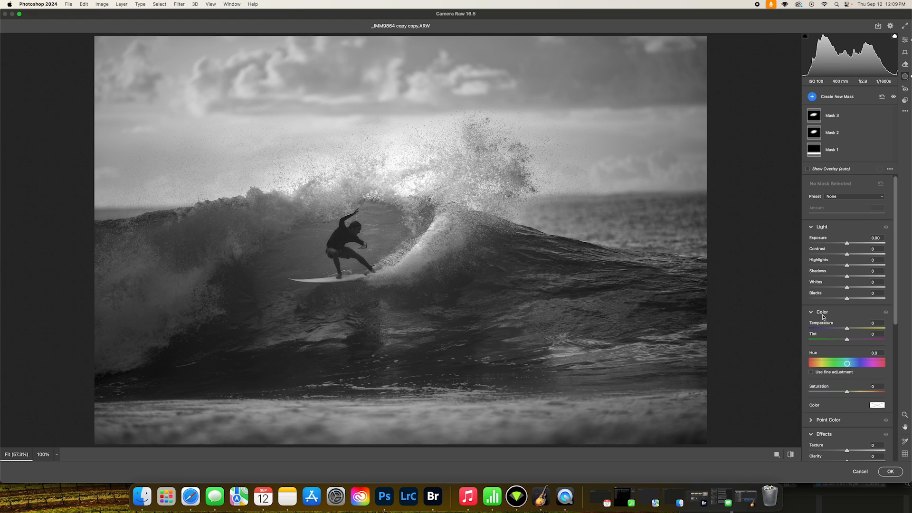
key("backslash")
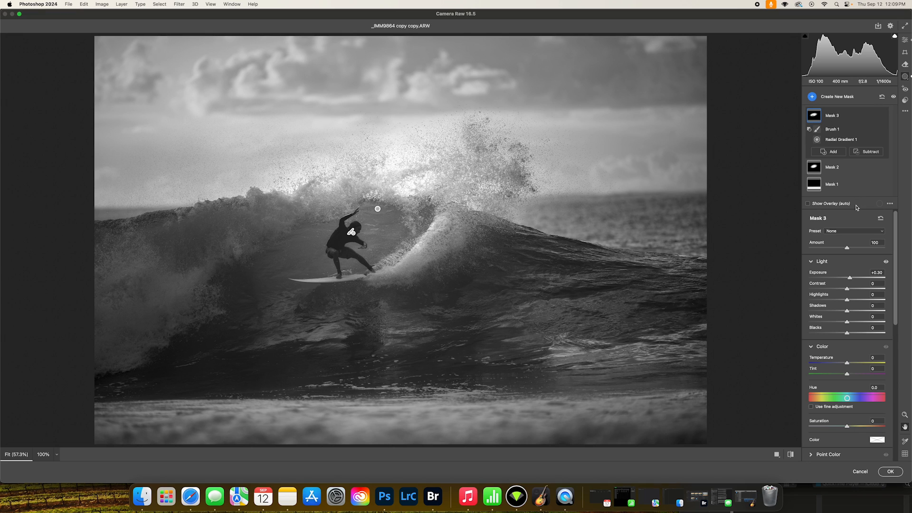
Step: Create a brush mask and paint it over the white water behind the surfer, from the crest down to the photo's left edge
left_click(813, 96)
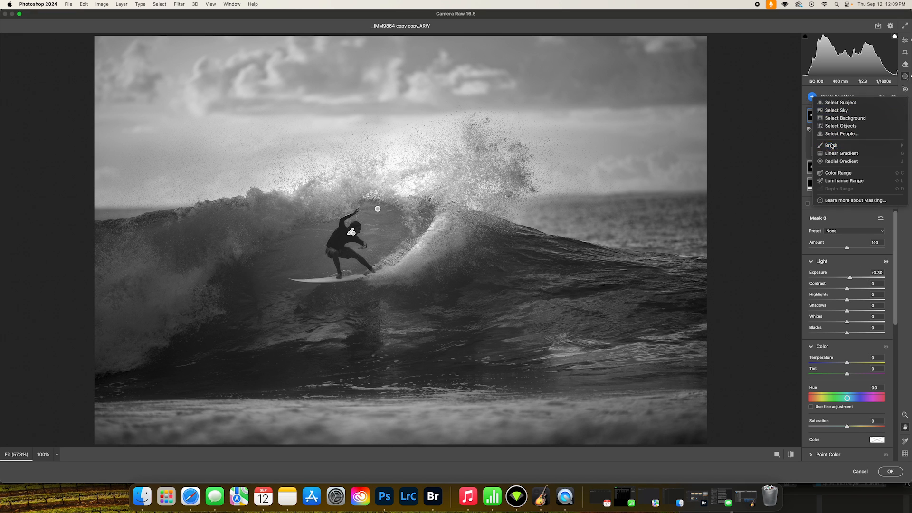
left_click(851, 147)
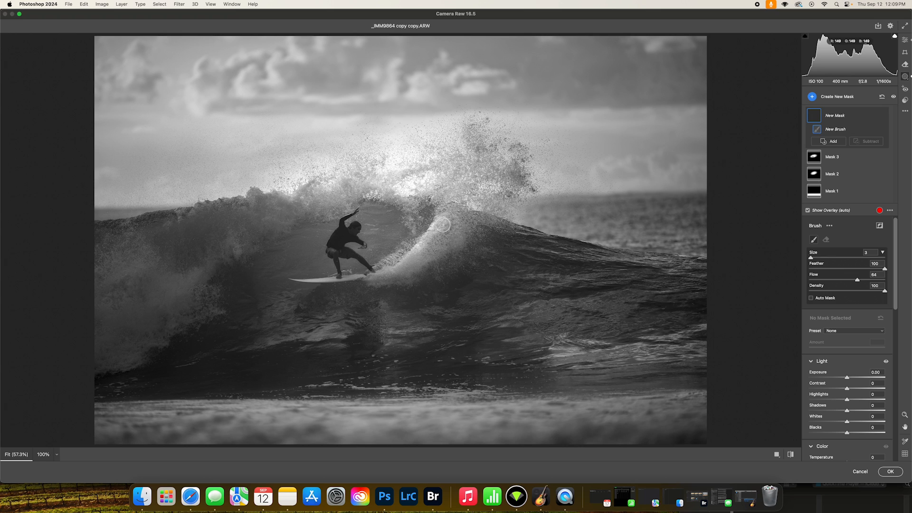
key("bracketright")
key("bracketright")
key("bracketright")
key("bracketright")
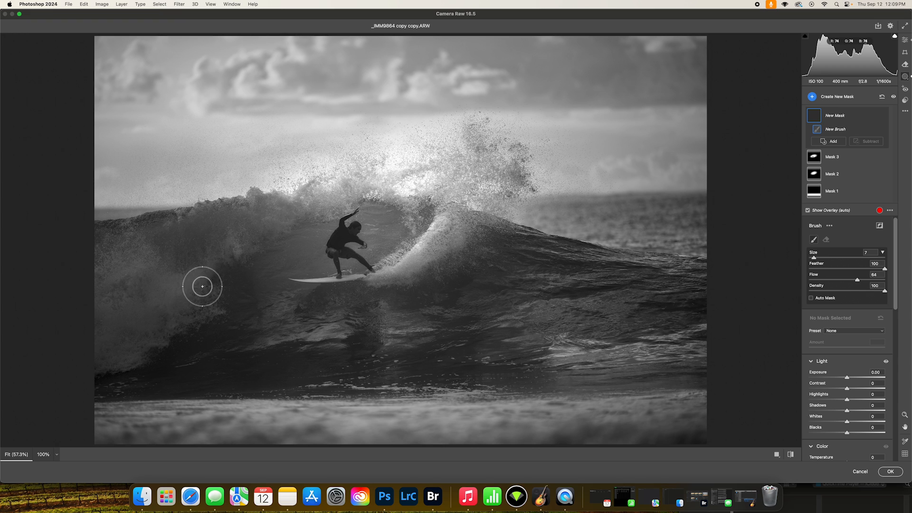
mouse_move(282, 224)
left_mouse_down()
mouse_move(280, 210)
mouse_move(204, 271)
mouse_move(249, 235)
mouse_move(347, 192)
mouse_move(234, 214)
mouse_move(187, 291)
mouse_move(102, 342)
mouse_move(186, 298)
left_mouse_up()
key("bracketright")
key("bracketright")
key("bracketright")
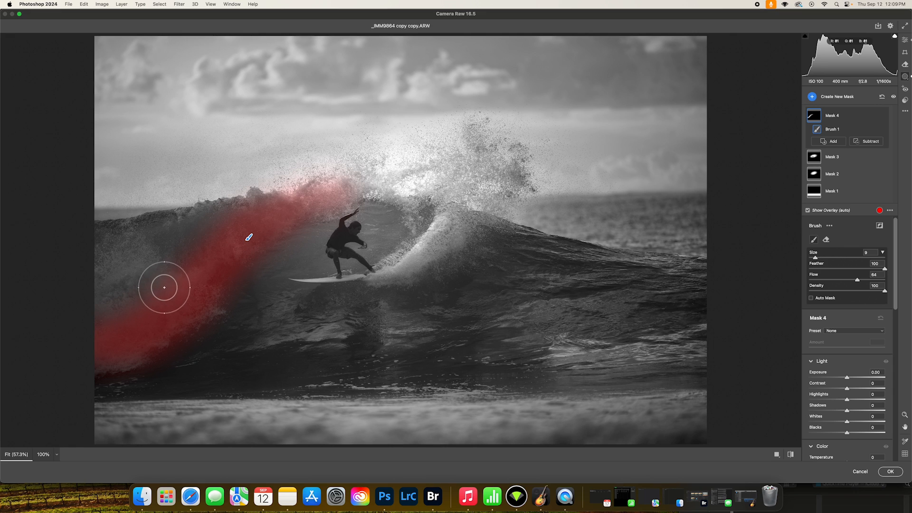
mouse_move(122, 286)
left_mouse_down()
mouse_move(152, 281)
mouse_move(120, 252)
left_mouse_up()
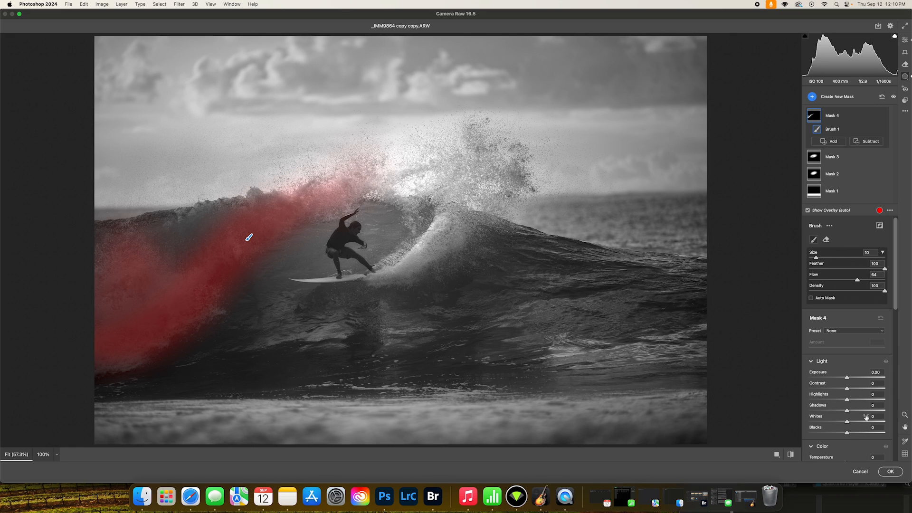
Step: Set the white-water brush mask's Whites to +83 and Exposure to +0.25
left_click_drag(846, 422, 878, 422)
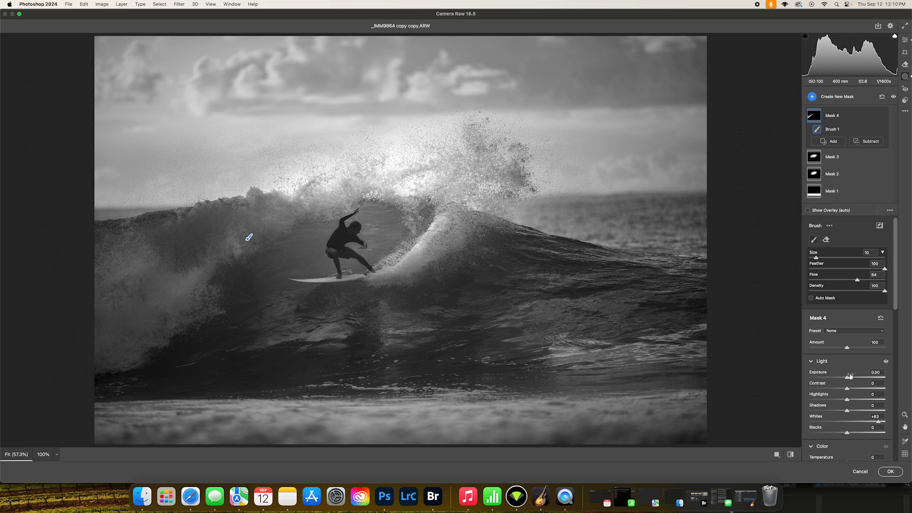
left_click_drag(850, 376, 853, 376)
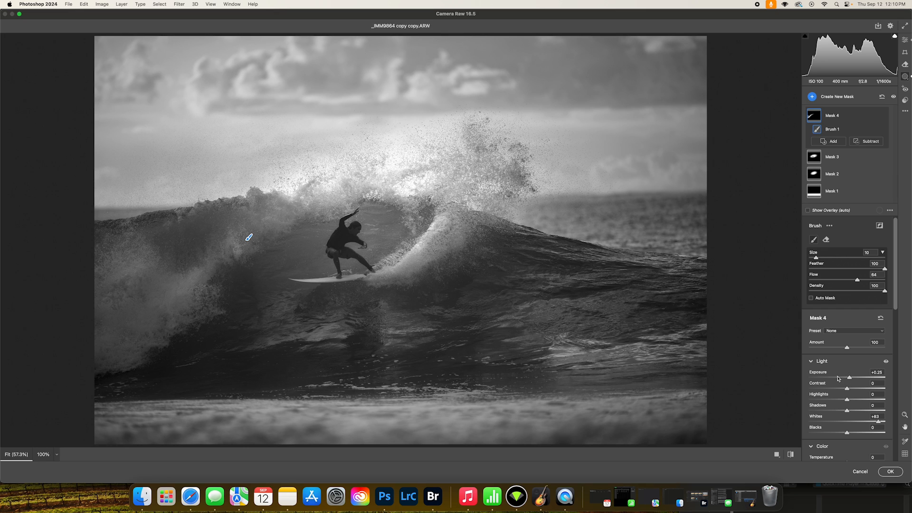
Step: Deselect the white-water mask and compare the whole photo before and after the Camera Raw adjustments
key("Escape")
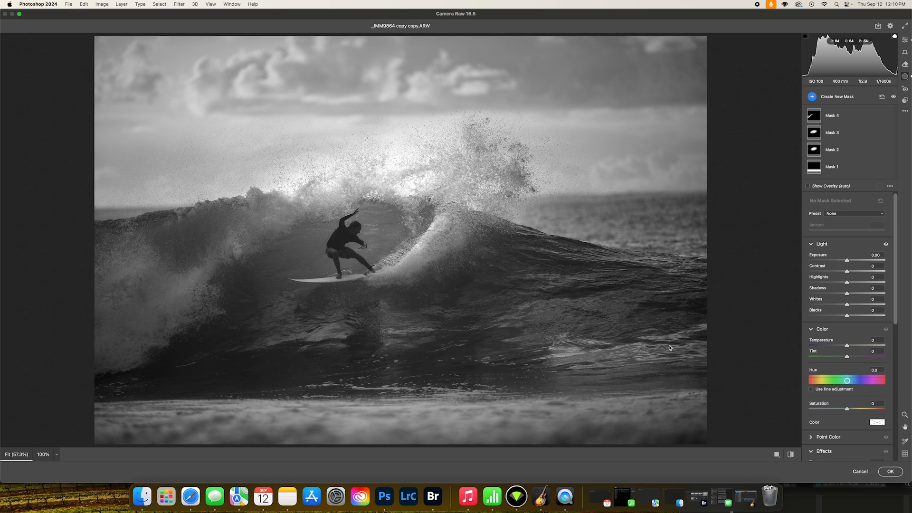
key("backslash")
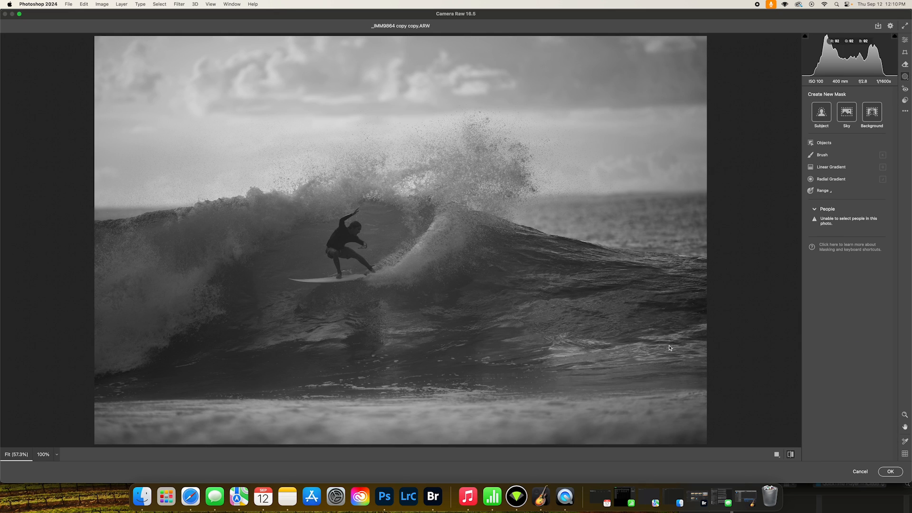
key("backslash")
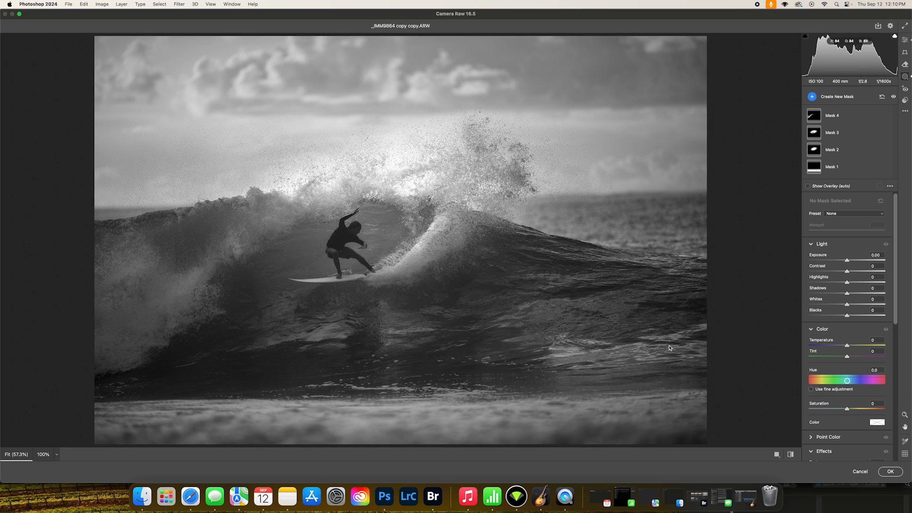
key("backslash")
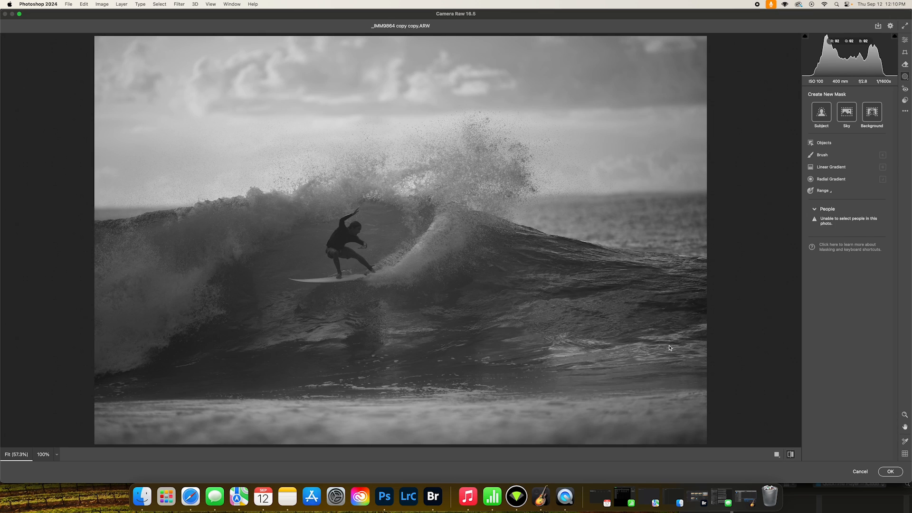
key("backslash")
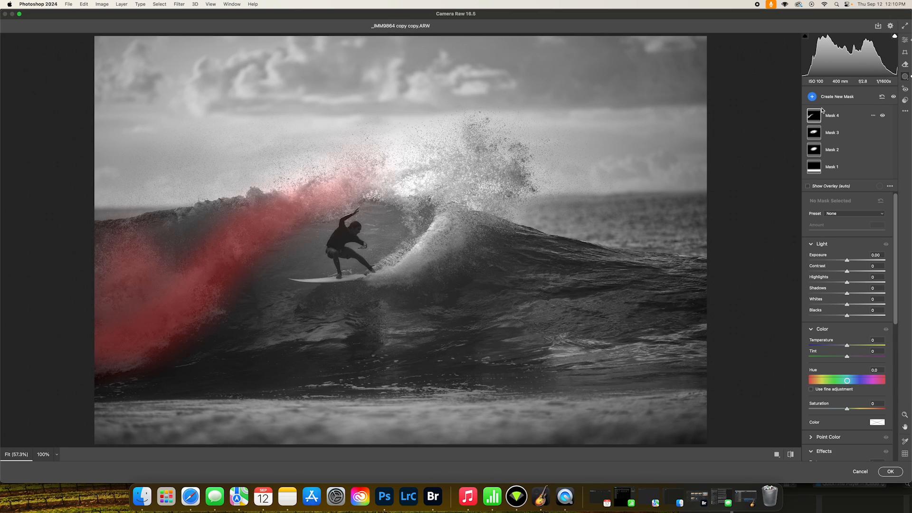
Step: Create a new brush mask, paint it across the spray above the wave's crest, and set the brush Flow to 42
left_click(812, 96)
left_click(739, 145)
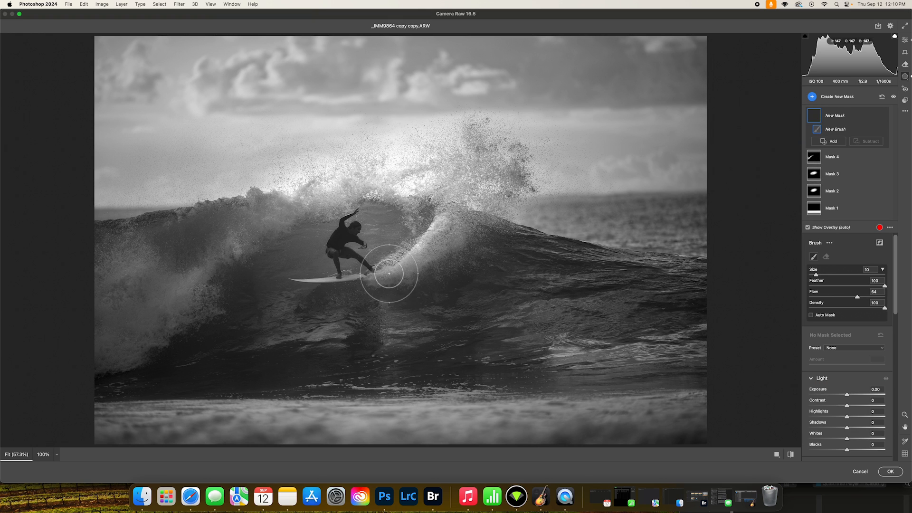
mouse_move(494, 176)
left_mouse_down()
mouse_move(468, 160)
mouse_move(362, 148)
mouse_move(291, 166)
mouse_move(350, 146)
mouse_move(499, 143)
mouse_move(532, 161)
mouse_move(519, 163)
mouse_move(579, 186)
left_mouse_up()
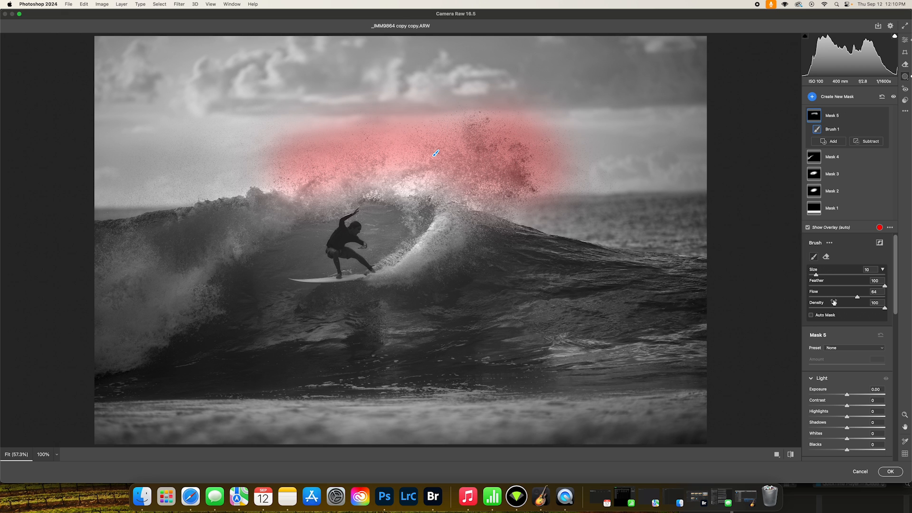
left_click_drag(861, 300, 841, 299)
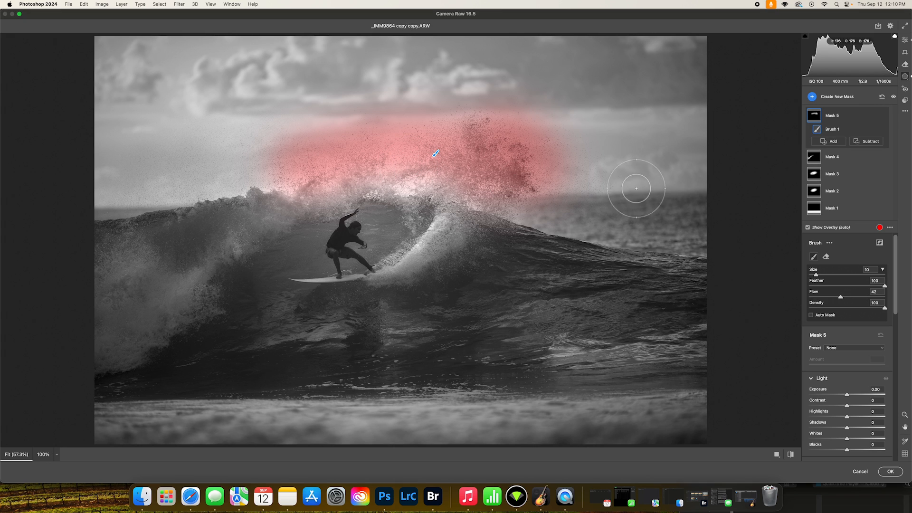
Step: Set the spray mask's Texture to +29, Clarity to +10 and Dehaze to +10, and apply the Camera Raw filter
scroll(848, 413, "down", 2)
scroll(848, 412, "down", 6)
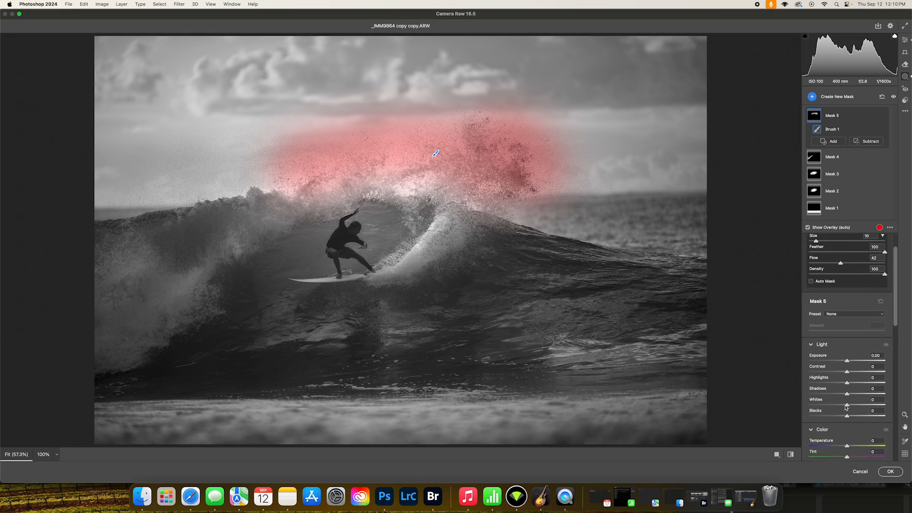
scroll(845, 408, "down", 4)
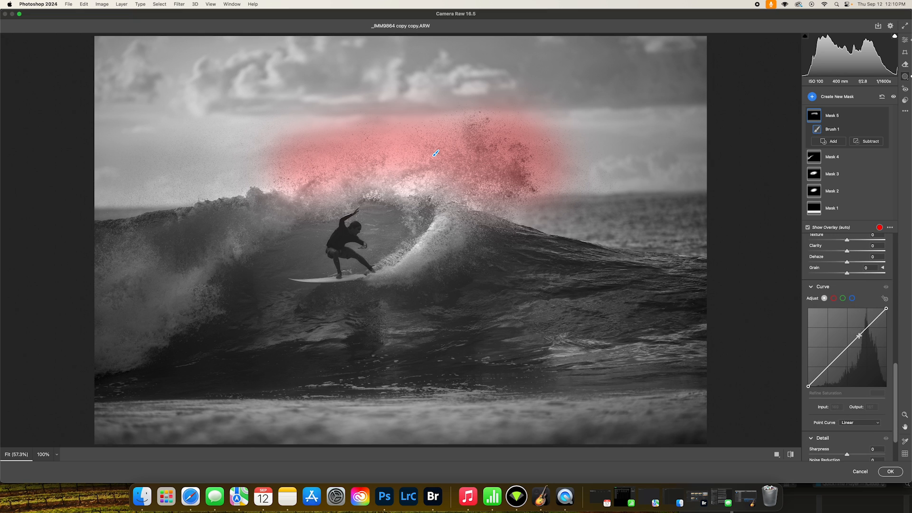
mouse_move(847, 248)
left_mouse_down()
mouse_move(860, 252)
mouse_move(819, 251)
mouse_move(884, 250)
mouse_move(804, 255)
mouse_move(905, 253)
mouse_move(812, 252)
mouse_move(861, 254)
left_mouse_up()
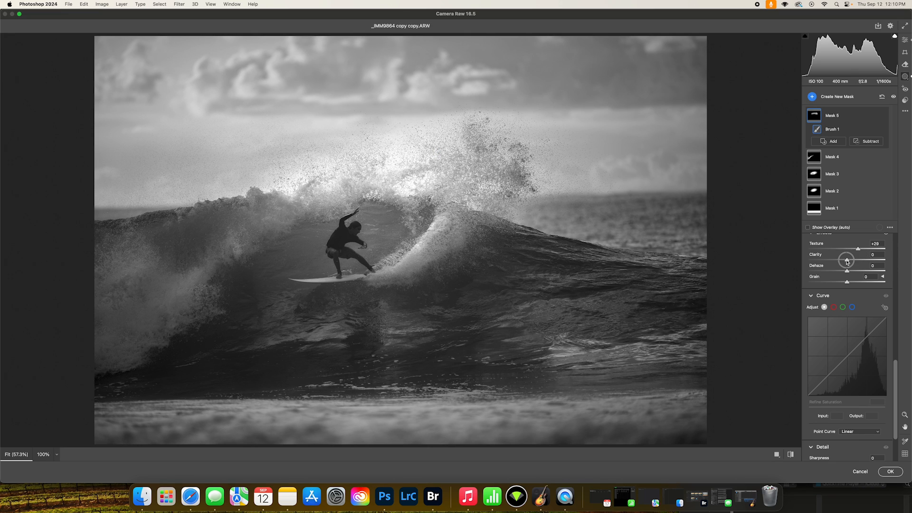
left_click_drag(847, 260, 852, 273)
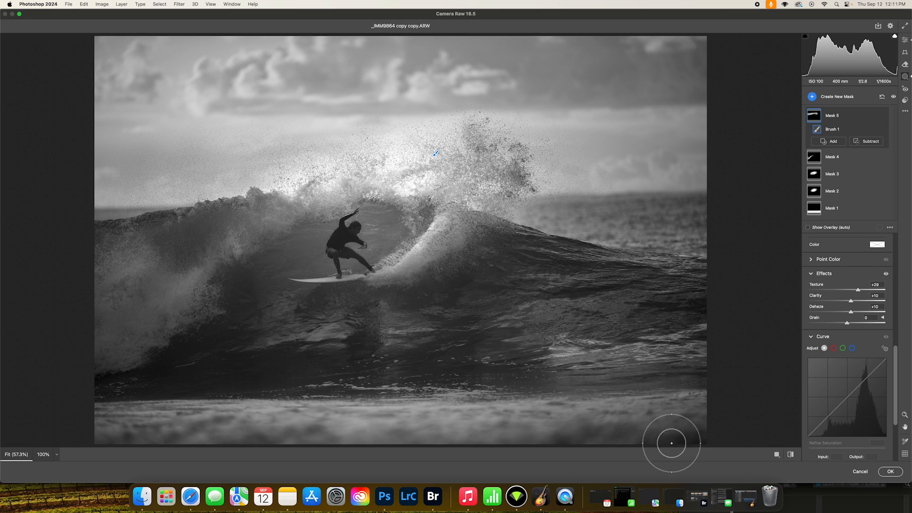
left_click(891, 472)
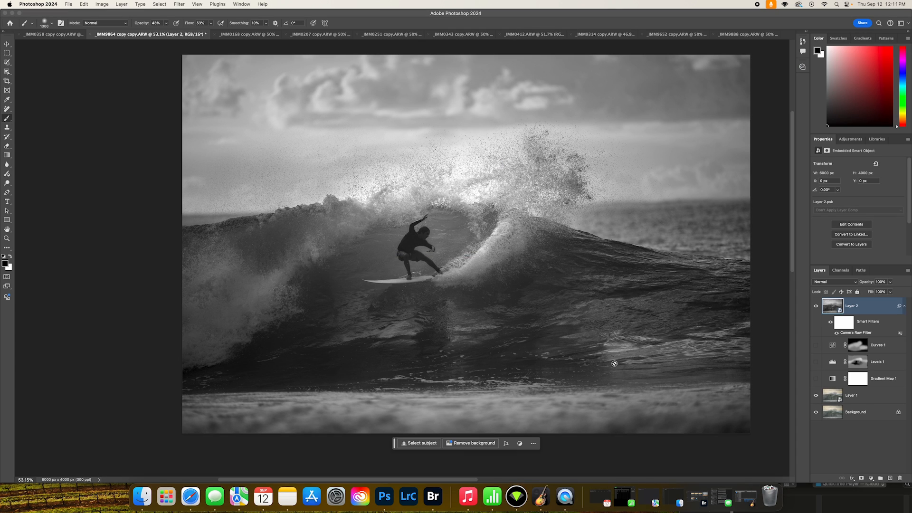